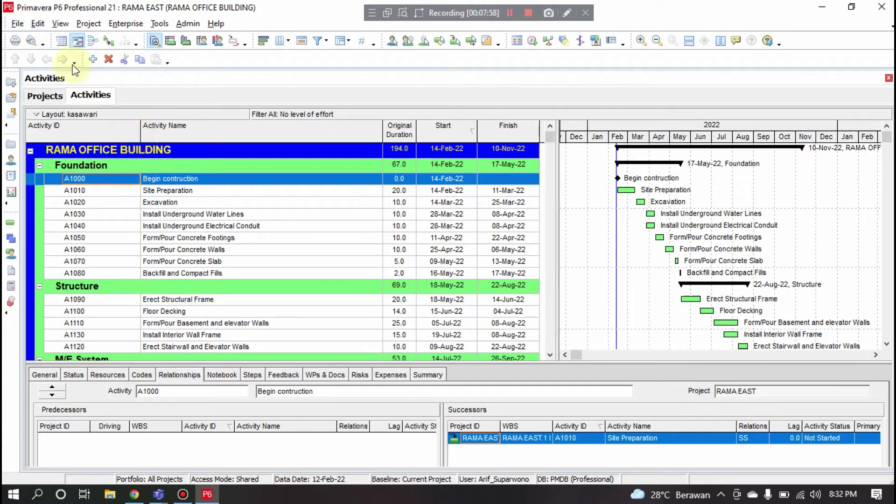
Step: Close the RAMA EAST project
{"action": "left_click", "coordinate": [18, 24]}
{"action": "left_click", "coordinate": [25, 41]}
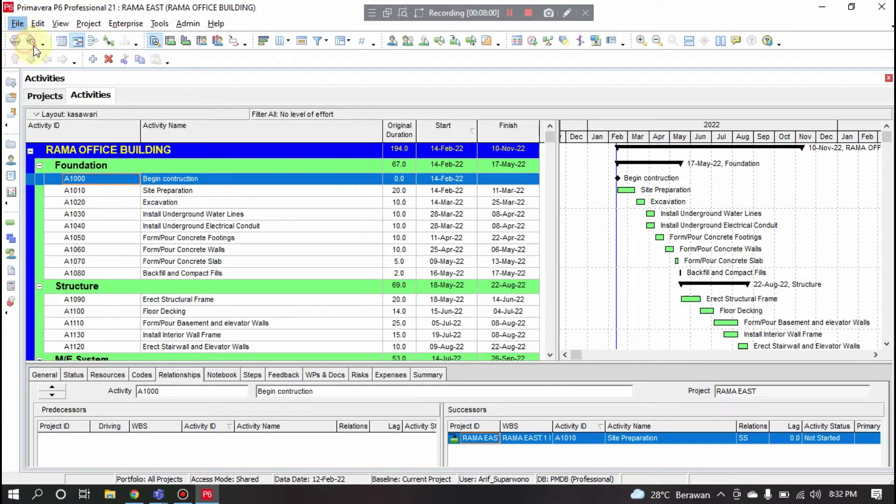
{"action": "left_click", "coordinate": [412, 272]}
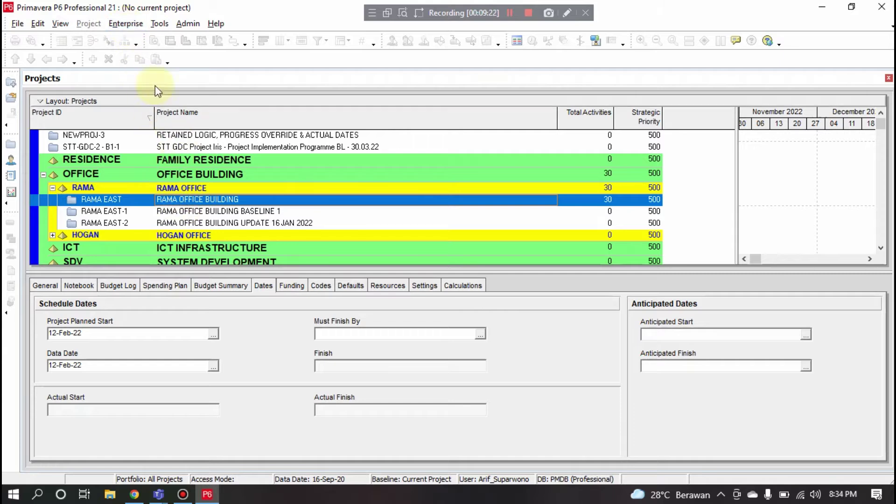
Step: Open the enterprise OBS dialog and look through the PT. A and Project Service Manager (TDA) elements
{"action": "left_click", "coordinate": [135, 25]}
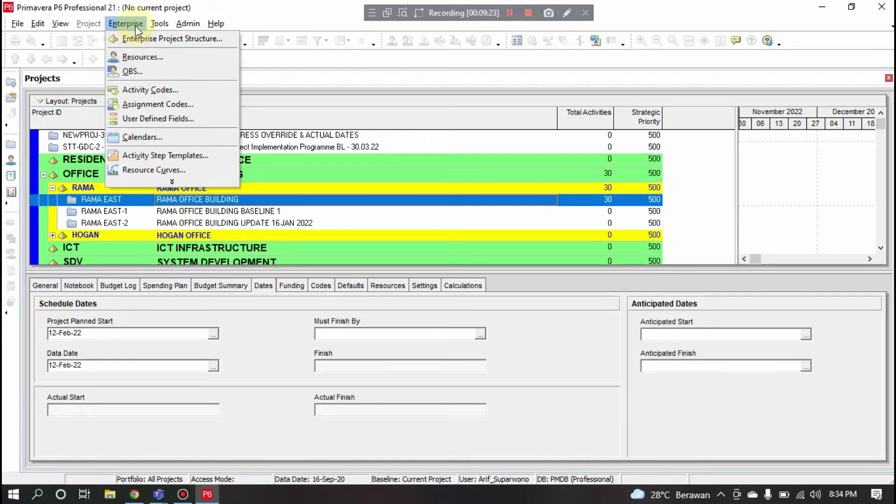
{"action": "left_click", "coordinate": [134, 74]}
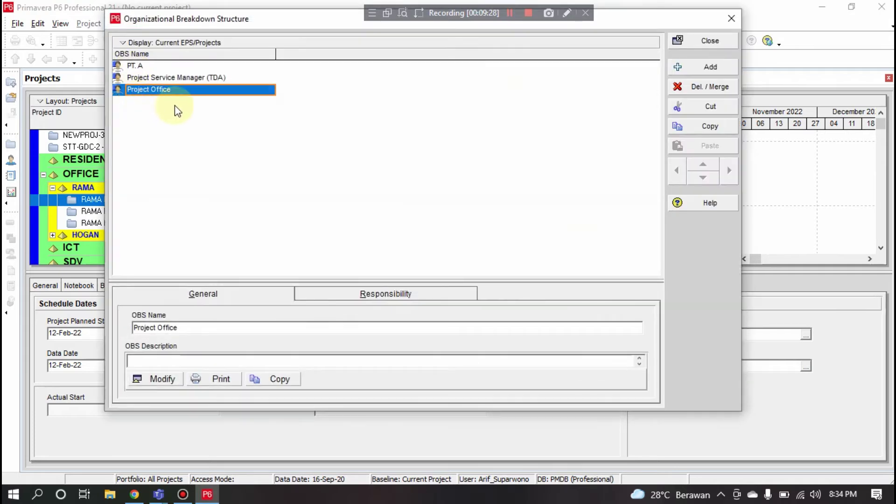
{"action": "left_click", "coordinate": [165, 70]}
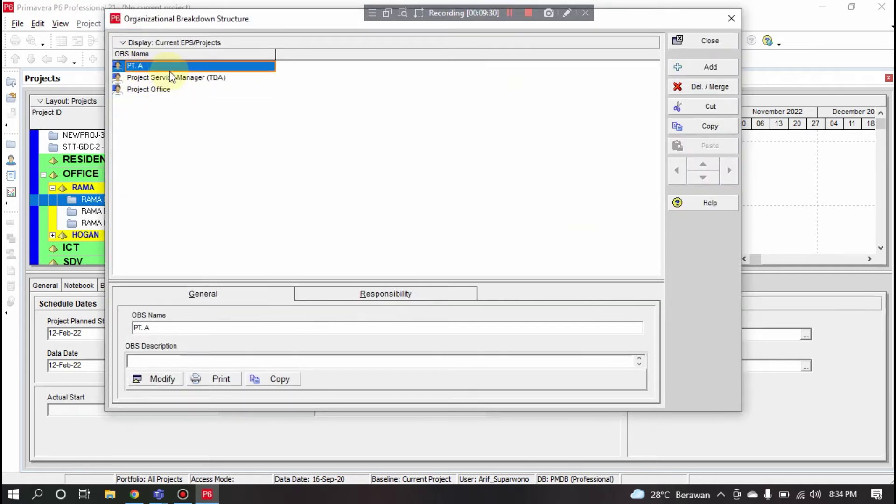
{"action": "left_click", "coordinate": [170, 67]}
{"action": "left_click", "coordinate": [168, 79]}
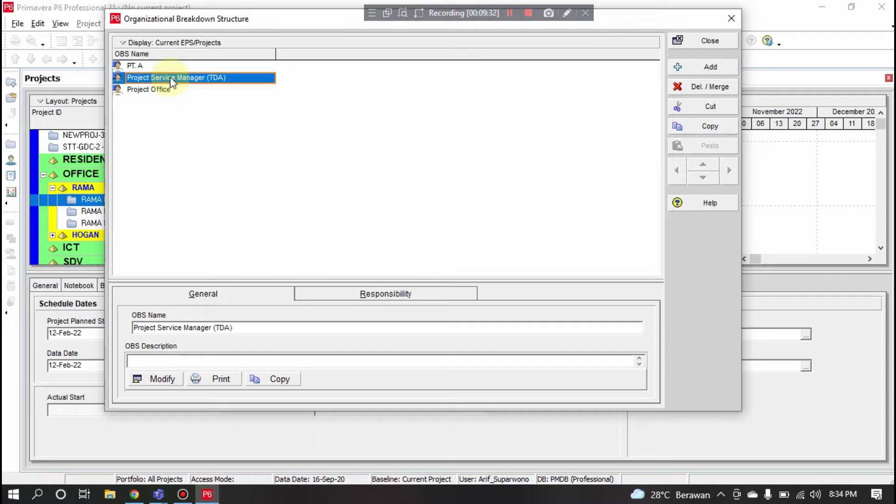
Step: Filter the organizational breakdown structure to show all OBS elements and select PT. A
{"action": "left_click", "coordinate": [203, 45]}
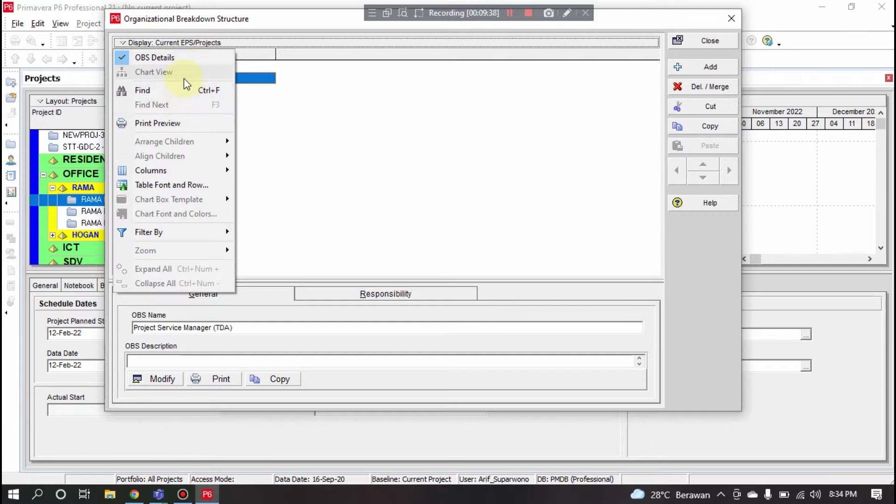
{"action": "left_click", "coordinate": [297, 36]}
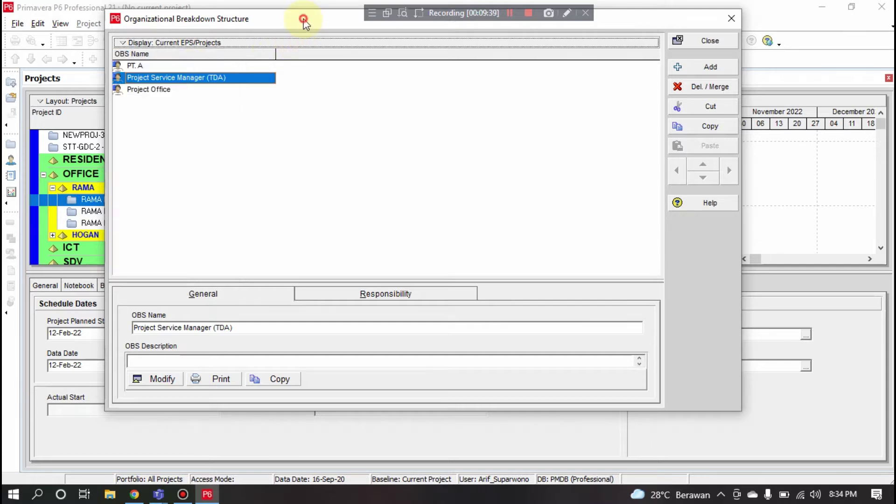
{"action": "left_click", "coordinate": [171, 66]}
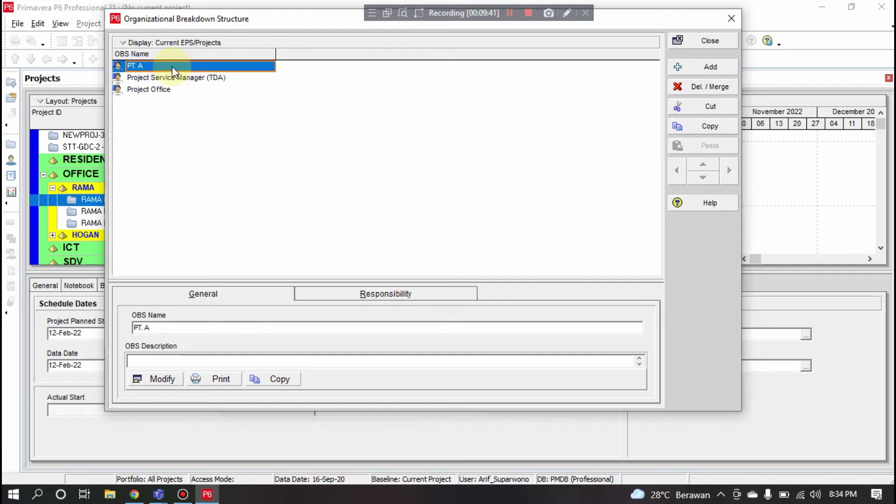
{"action": "left_click", "coordinate": [194, 42]}
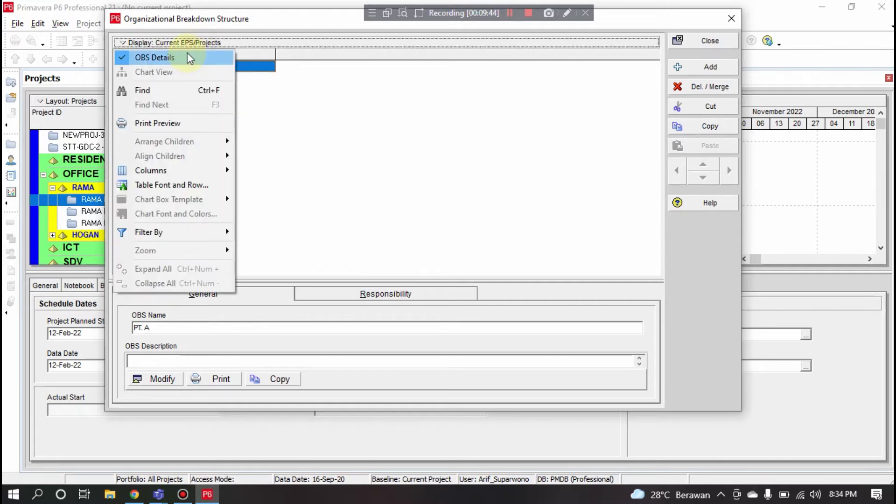
{"action": "left_click", "coordinate": [185, 42]}
{"action": "left_click", "coordinate": [177, 42]}
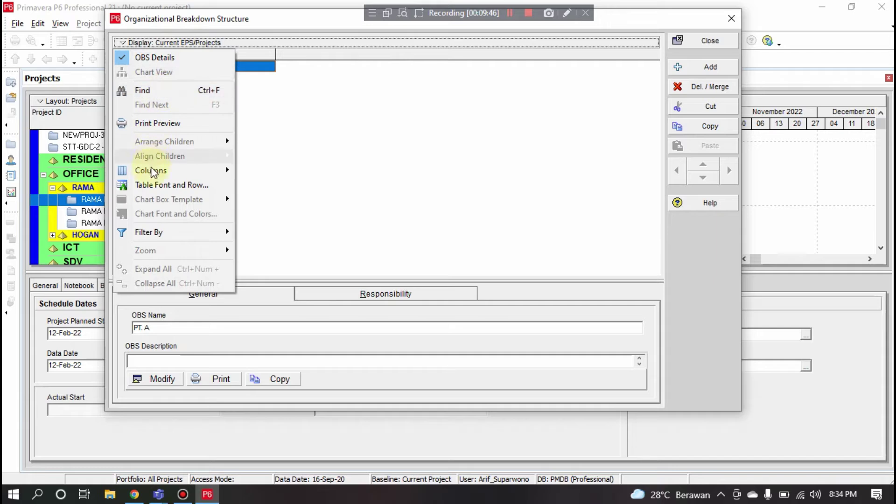
{"action": "mouse_move", "coordinate": [171, 232]}
{"action": "left_click", "coordinate": [279, 246]}
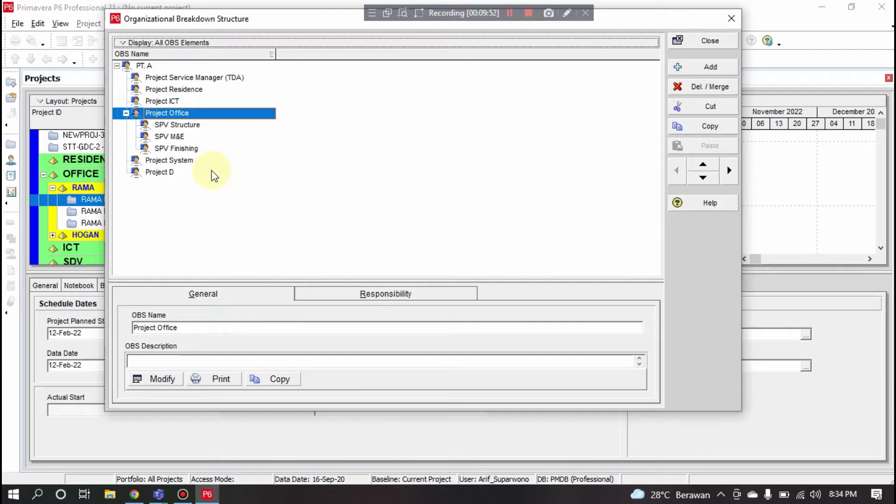
{"action": "left_click", "coordinate": [157, 66]}
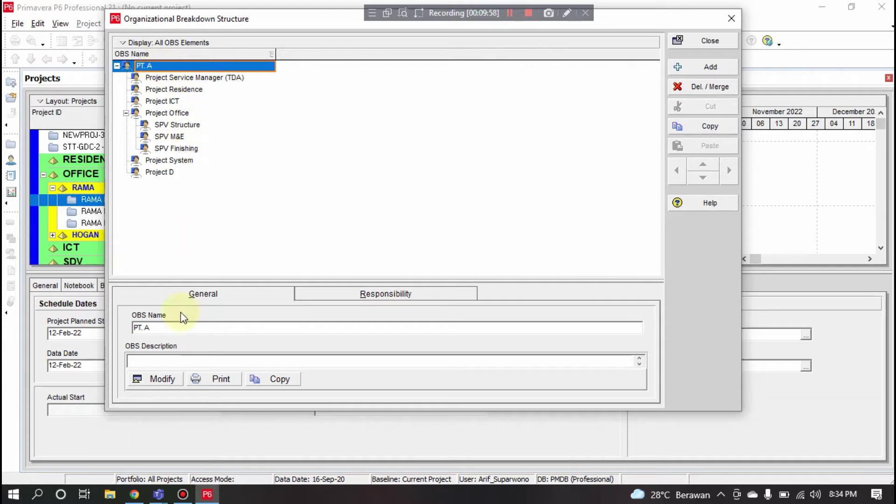
Step: Switch to File Explorer and open the Primavera Project Managament presentation from Documents, Personal, 2. Training
{"action": "left_click", "coordinate": [118, 501]}
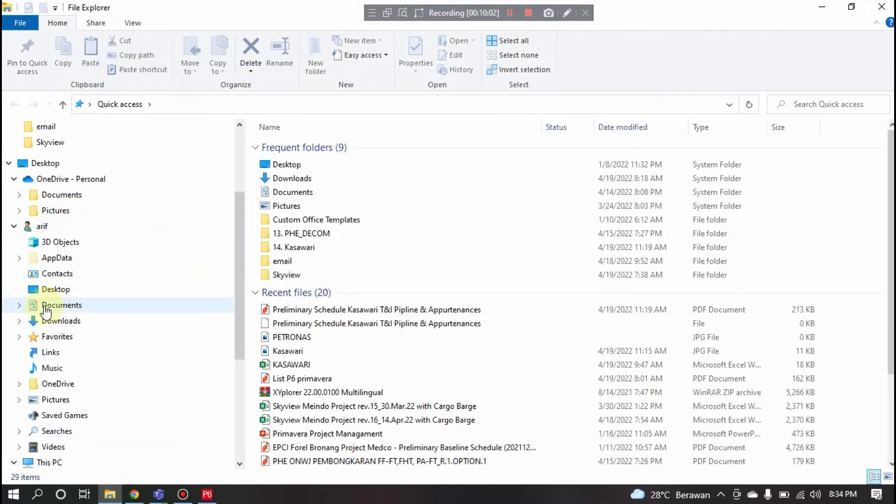
{"action": "left_click", "coordinate": [19, 306]}
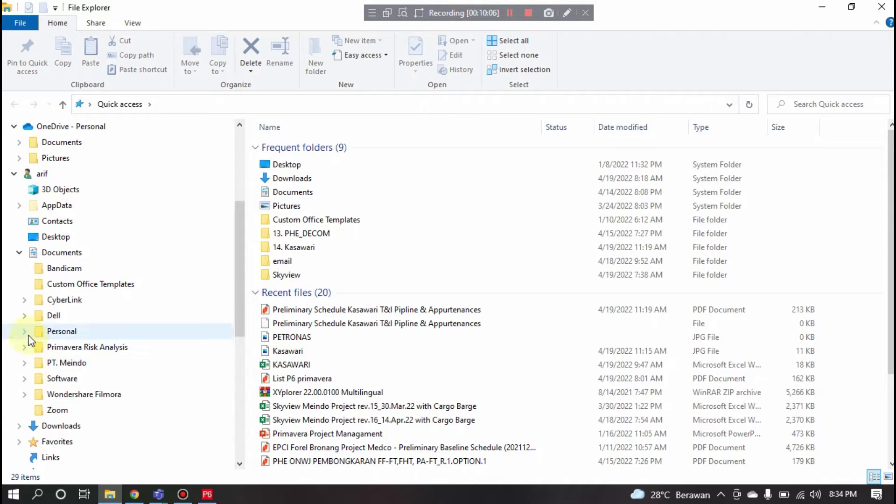
{"action": "left_click", "coordinate": [28, 363]}
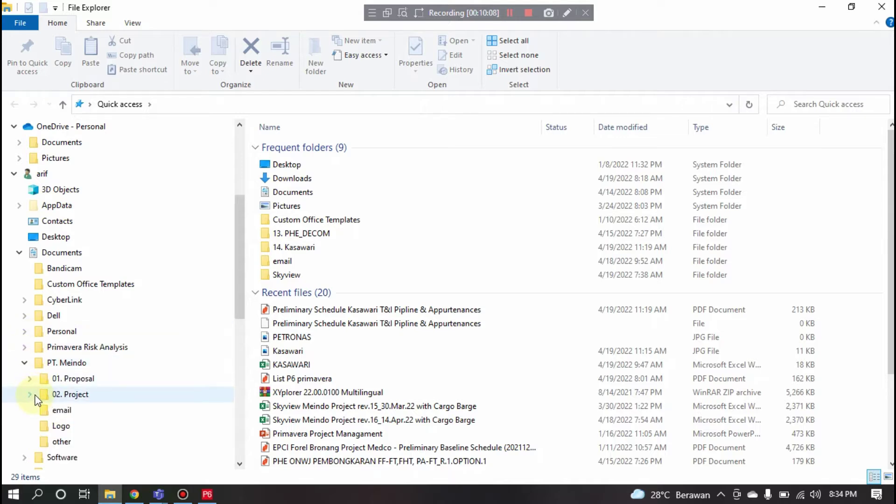
{"action": "left_click", "coordinate": [25, 363]}
{"action": "left_click", "coordinate": [24, 331]}
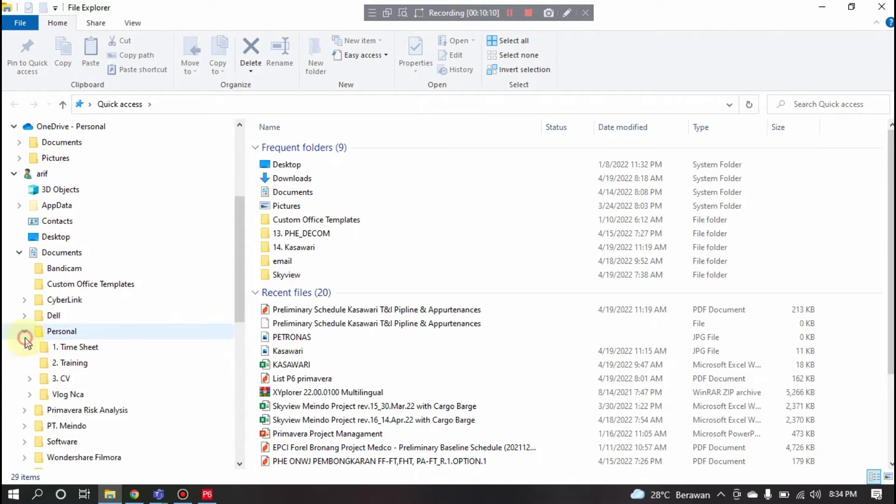
{"action": "left_click", "coordinate": [47, 368]}
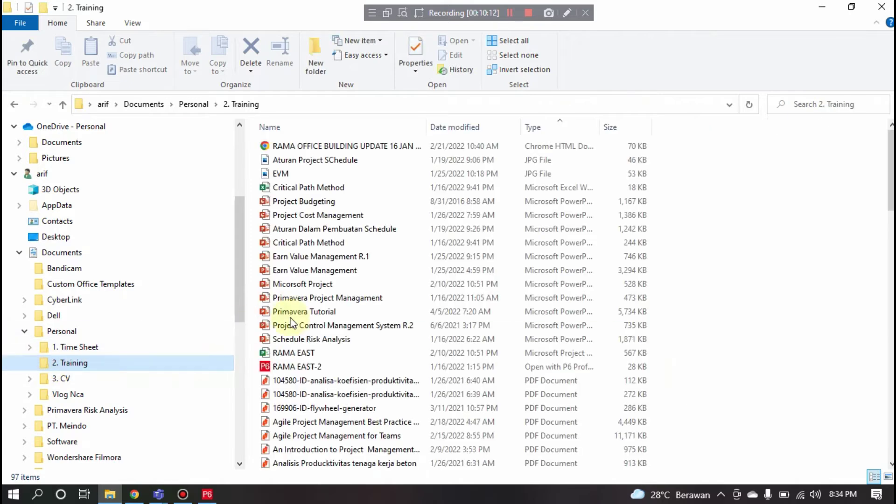
{"action": "left_click", "coordinate": [362, 298]}
{"action": "double_click", "coordinate": [362, 298]}
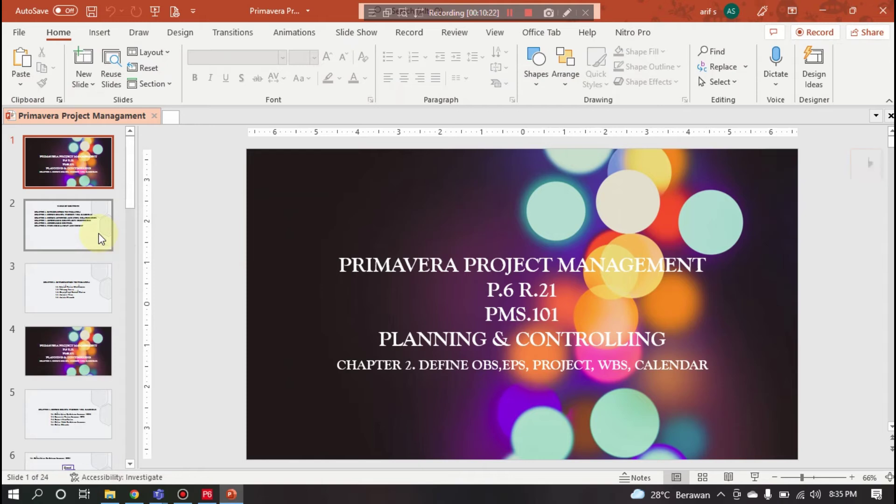
Step: Display slide 6 with the Organization Breakdown Structure (OBS) chart
{"action": "scroll", "coordinate": [99, 233], "scroll_direction": "down", "scroll_amount": 5}
{"action": "scroll", "coordinate": [99, 233], "scroll_direction": "down", "scroll_amount": 2}
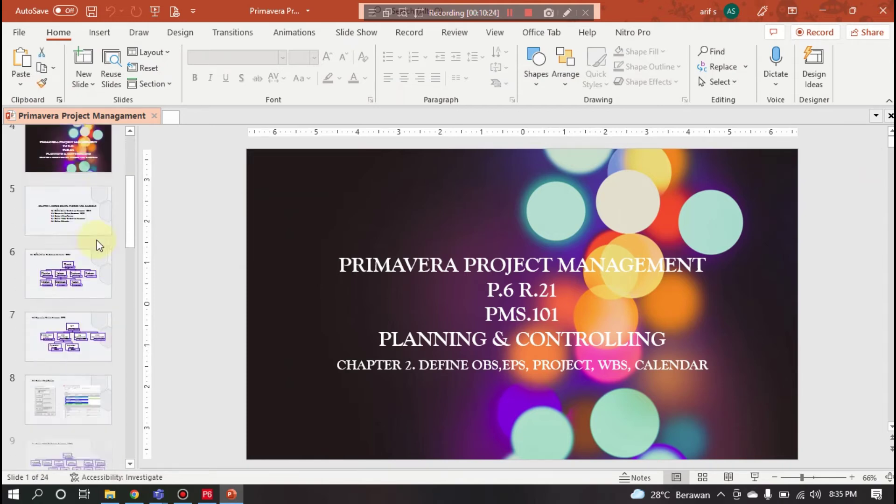
{"action": "left_click", "coordinate": [79, 256]}
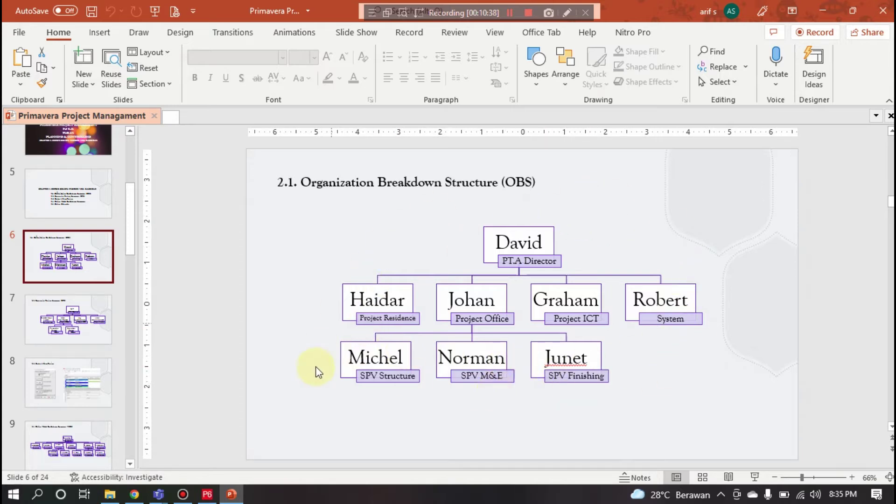
Step: Switch back to Primavera P6 and add a new OBS element under PT. A
{"action": "left_click", "coordinate": [206, 496]}
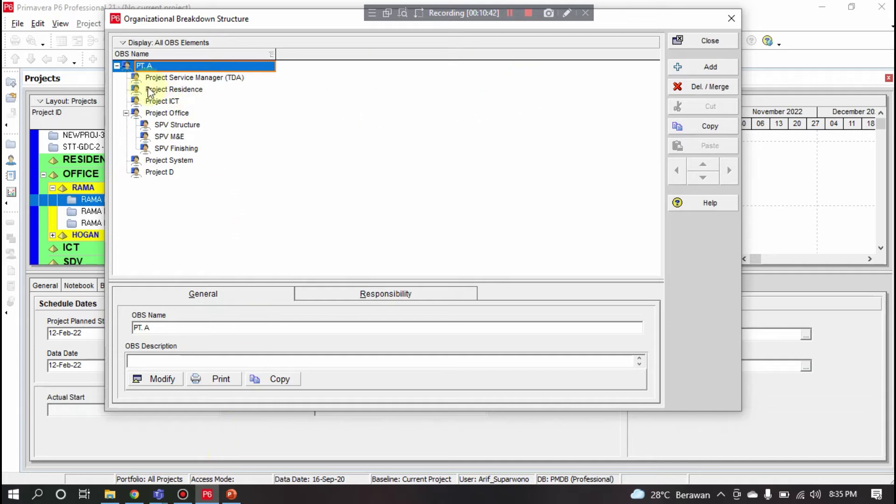
{"action": "left_click", "coordinate": [117, 66]}
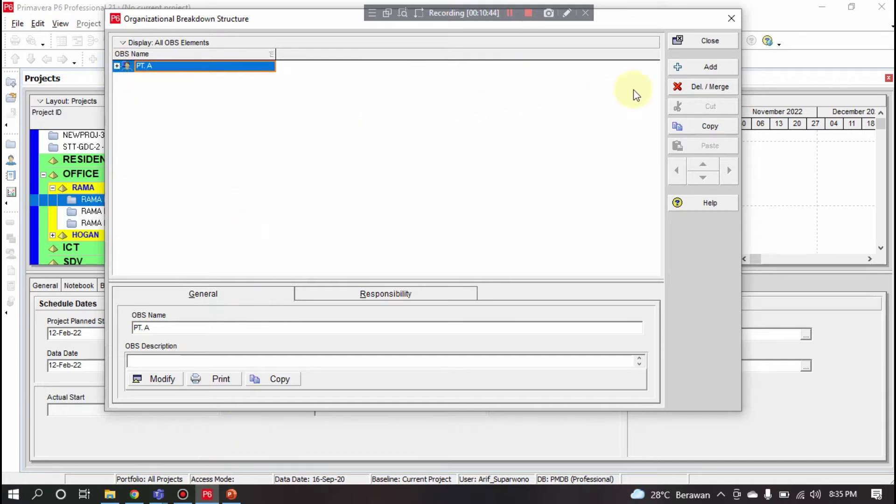
{"action": "left_click", "coordinate": [684, 68]}
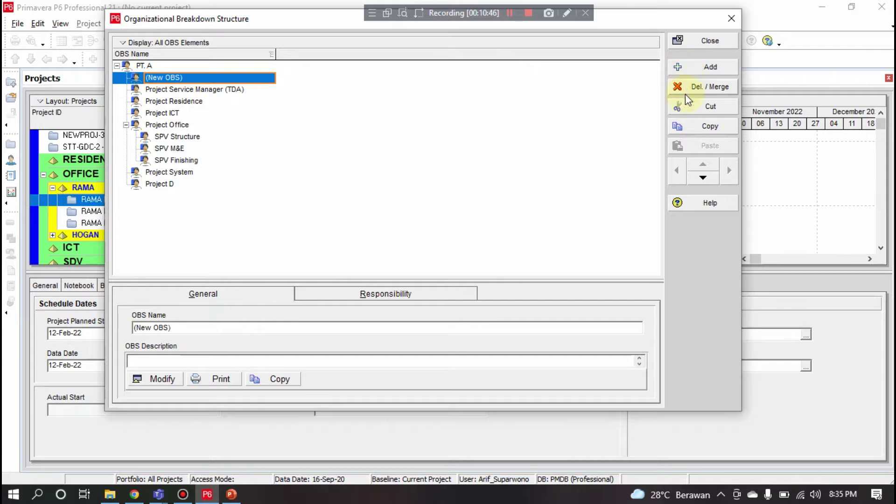
Step: Move the new OBS element down the PT. A branch until it sits below Project D
{"action": "left_click", "coordinate": [704, 179]}
{"action": "left_click", "coordinate": [703, 178]}
{"action": "left_click", "coordinate": [704, 178]}
{"action": "left_click", "coordinate": [703, 179]}
{"action": "left_click", "coordinate": [705, 179]}
{"action": "left_click", "coordinate": [704, 179]}
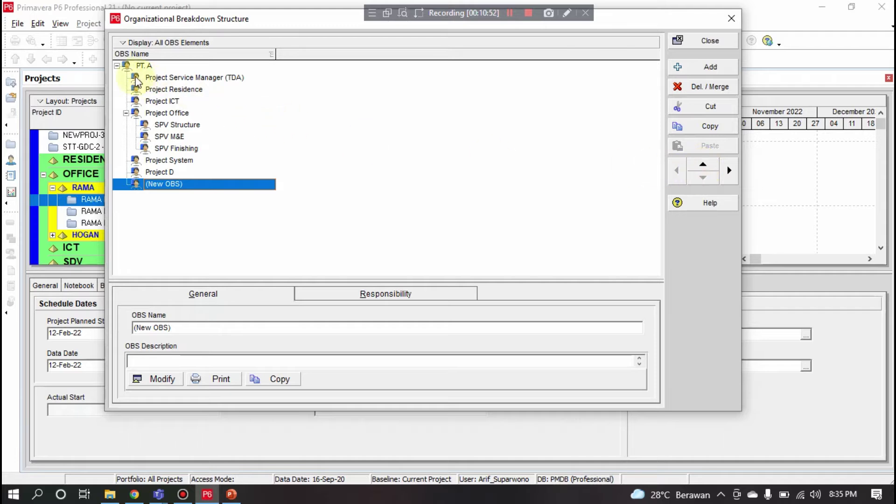
Step: Collapse the PT. A branch and filter the OBS list by Current EPS/Projects
{"action": "left_click", "coordinate": [189, 43]}
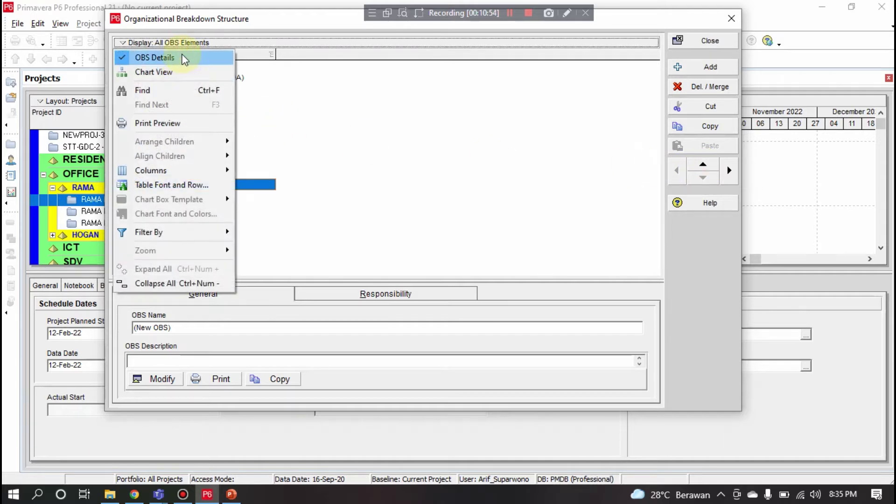
{"action": "left_click", "coordinate": [630, 26]}
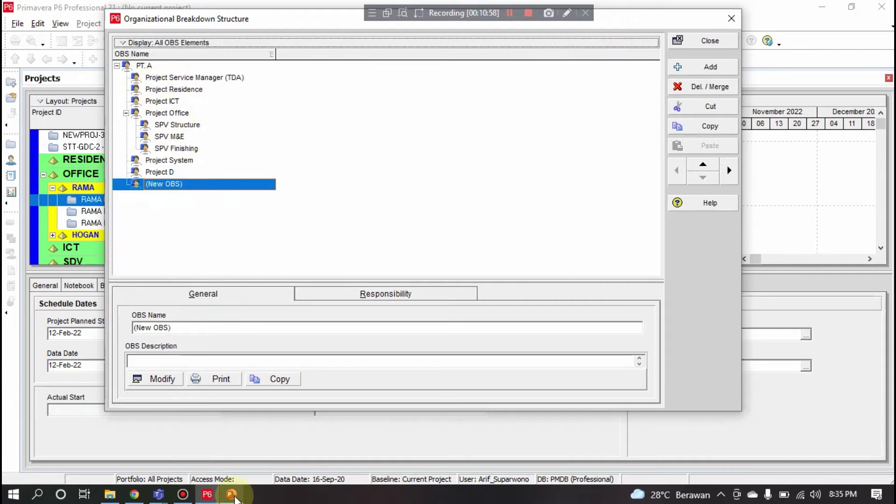
{"action": "left_click", "coordinate": [118, 66]}
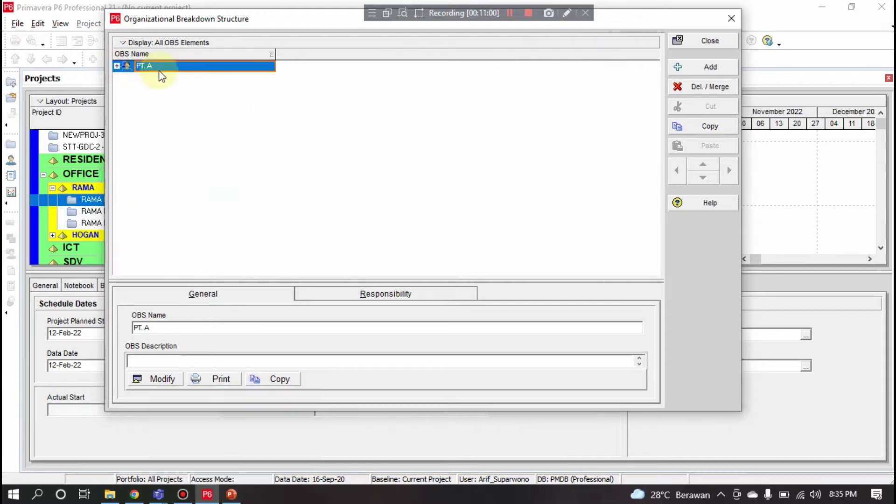
{"action": "left_click", "coordinate": [206, 42]}
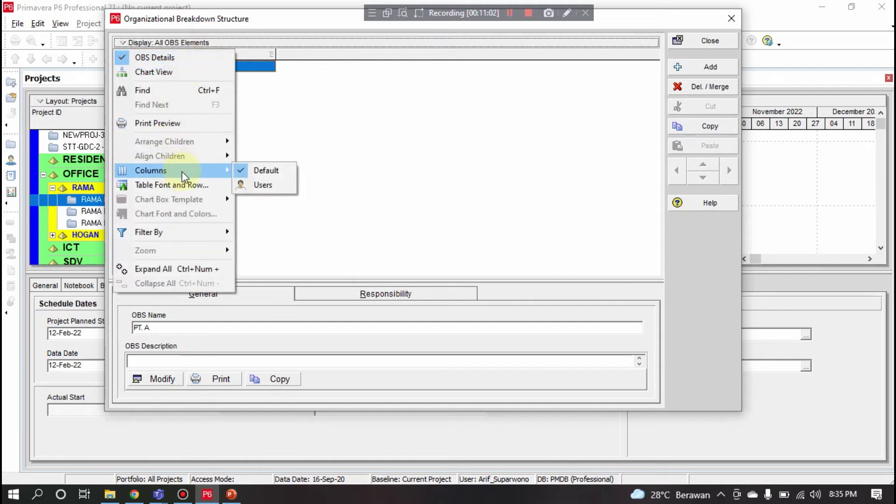
{"action": "mouse_move", "coordinate": [180, 230]}
{"action": "left_click", "coordinate": [240, 233]}
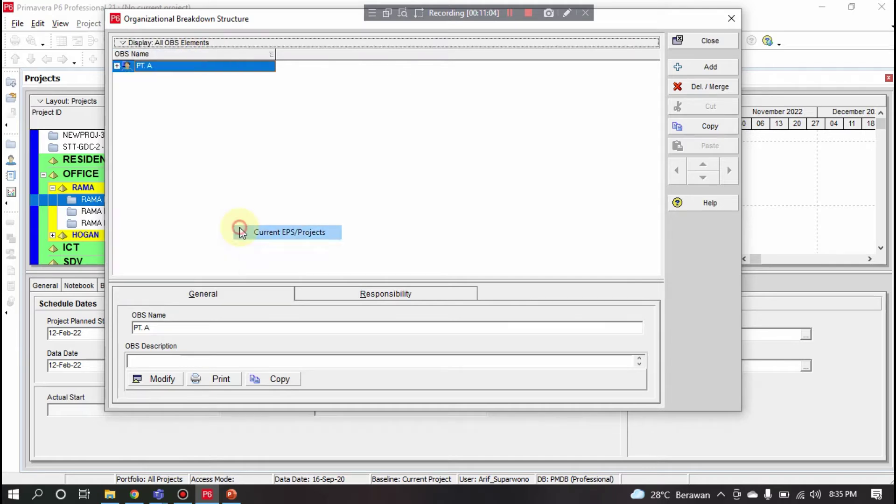
Step: Add another OBS element under PT. A, accepting the filter change to all OBS elements, and delete that element again
{"action": "left_click", "coordinate": [705, 68]}
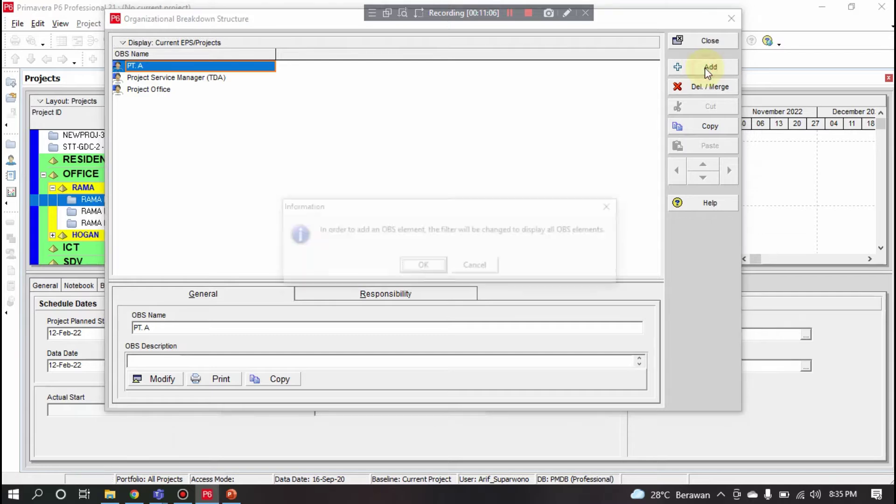
{"action": "left_click", "coordinate": [440, 265]}
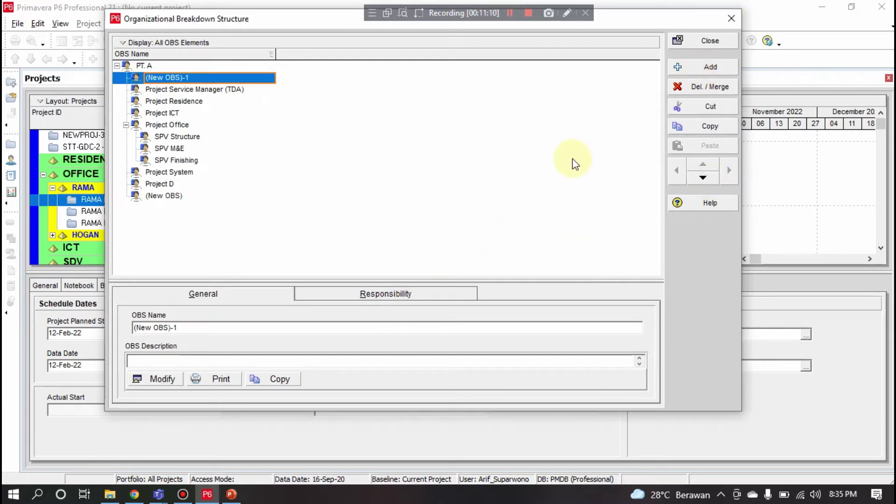
{"action": "left_click", "coordinate": [709, 88]}
{"action": "left_click", "coordinate": [430, 270]}
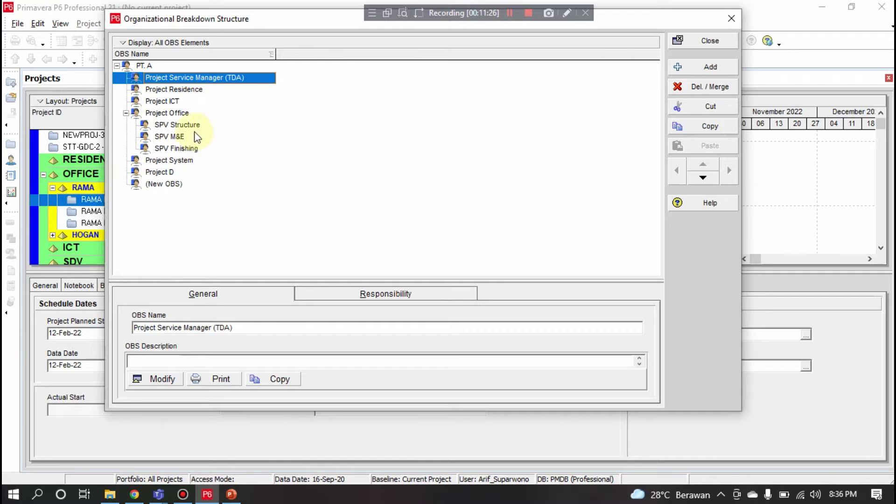
Step: Delete the new OBS element listed below Project D and confirm the deletion
{"action": "left_click", "coordinate": [183, 189]}
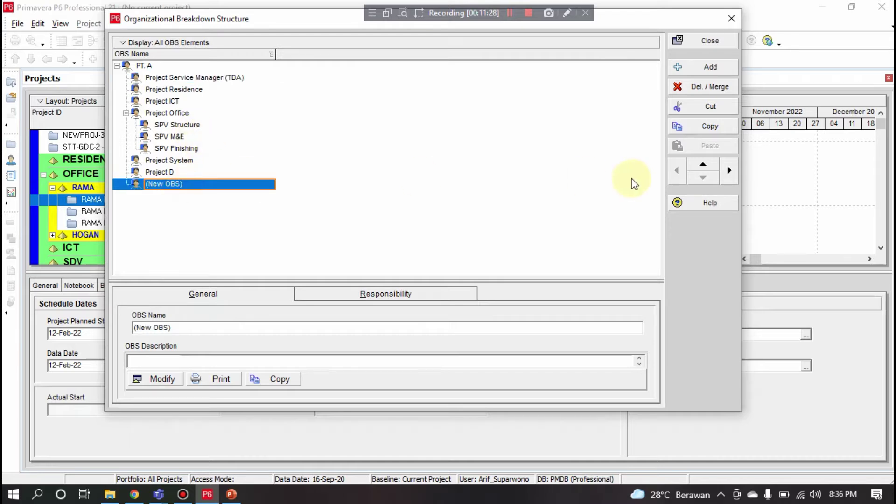
{"action": "left_click", "coordinate": [700, 89]}
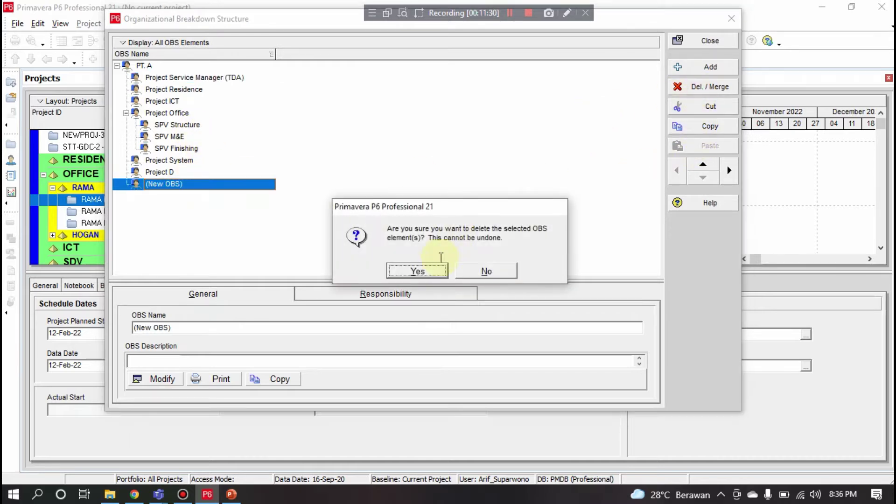
{"action": "left_click", "coordinate": [435, 272]}
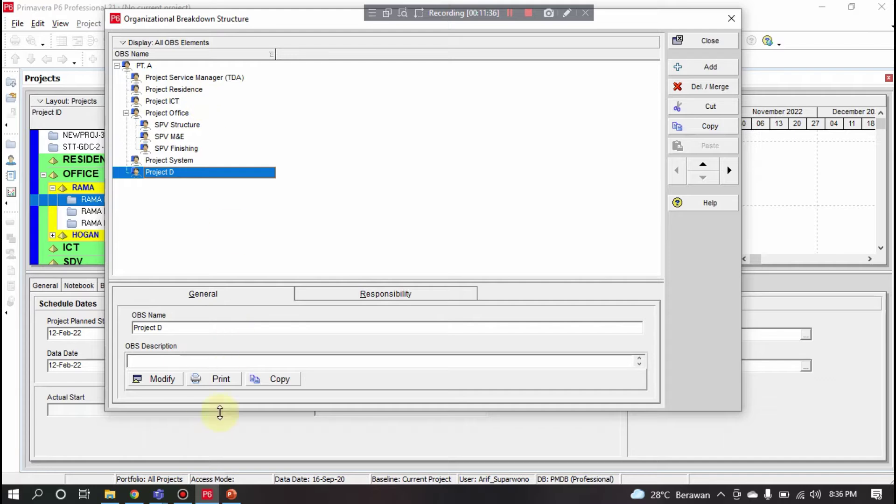
Step: Add an OBS element below Project D, indent it under Project D and outdent it again, twice, ending at Project D's level
{"action": "left_click", "coordinate": [710, 67]}
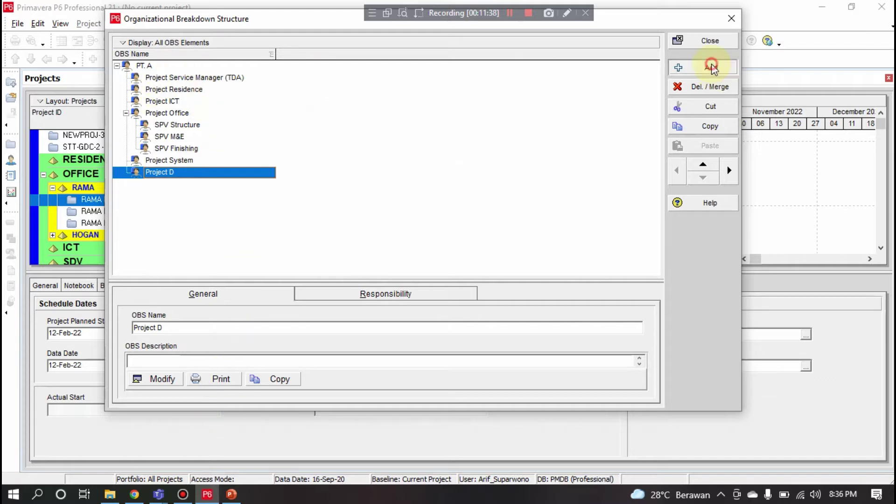
{"action": "left_click", "coordinate": [730, 170]}
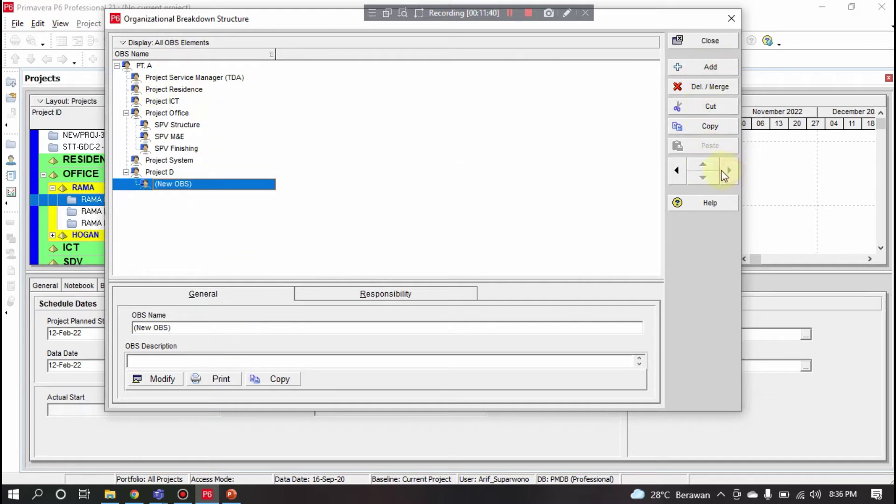
{"action": "left_click", "coordinate": [679, 174]}
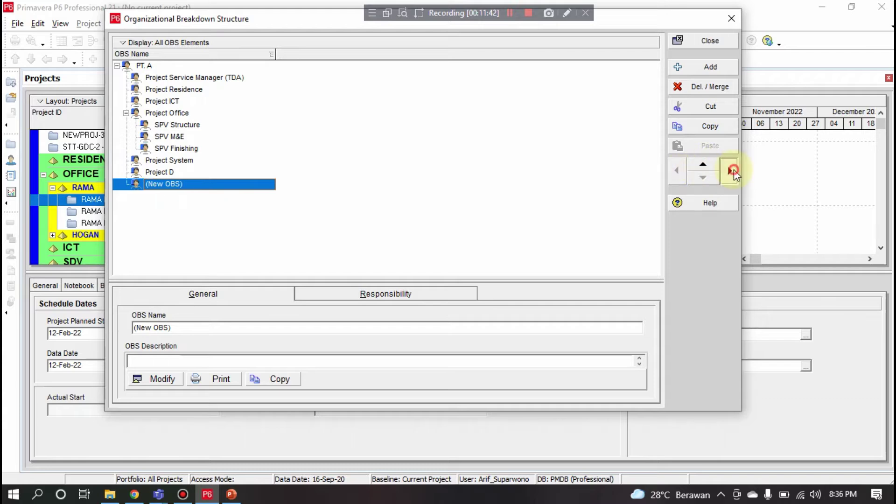
{"action": "left_click", "coordinate": [732, 172]}
{"action": "left_click", "coordinate": [677, 171]}
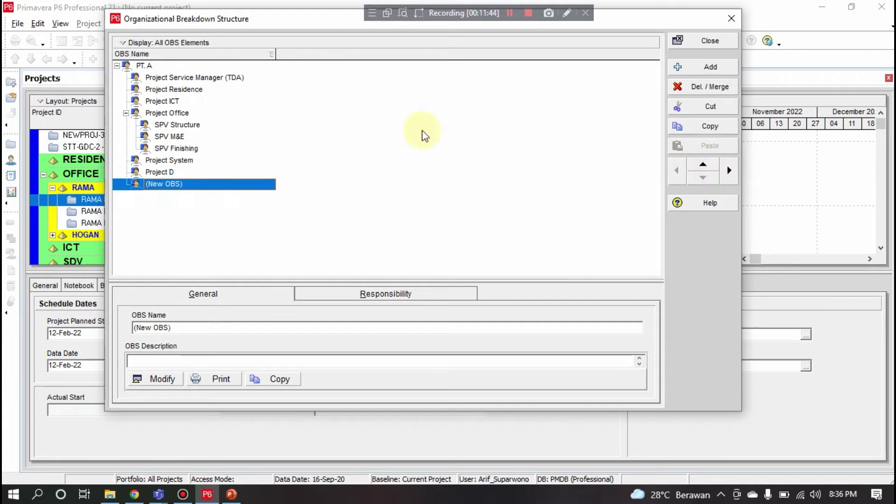
Step: Switch the OBS display to Chart View and bring the SPV elements under Project Office into view
{"action": "left_click", "coordinate": [191, 43]}
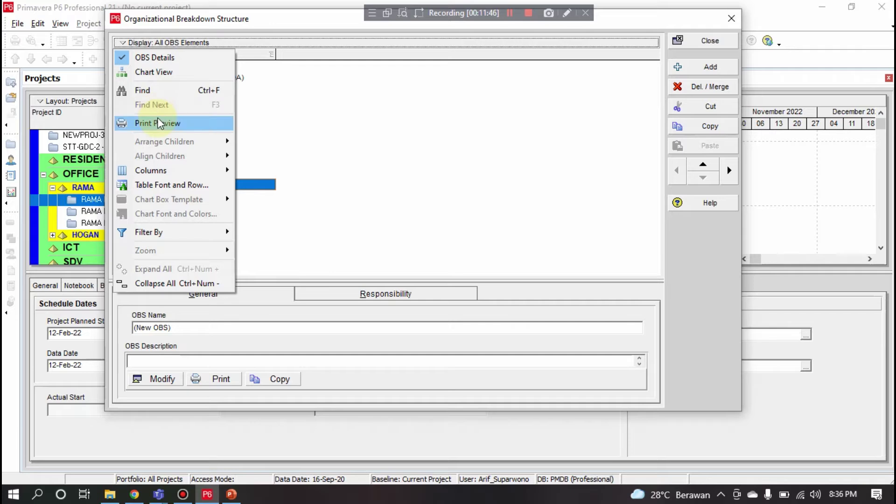
{"action": "left_click", "coordinate": [167, 75]}
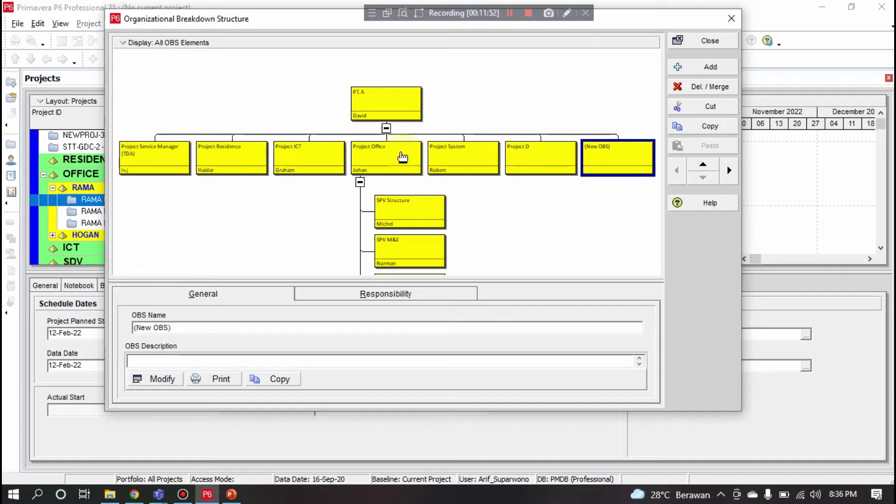
{"action": "scroll", "coordinate": [314, 221], "scroll_direction": "down", "scroll_amount": 1}
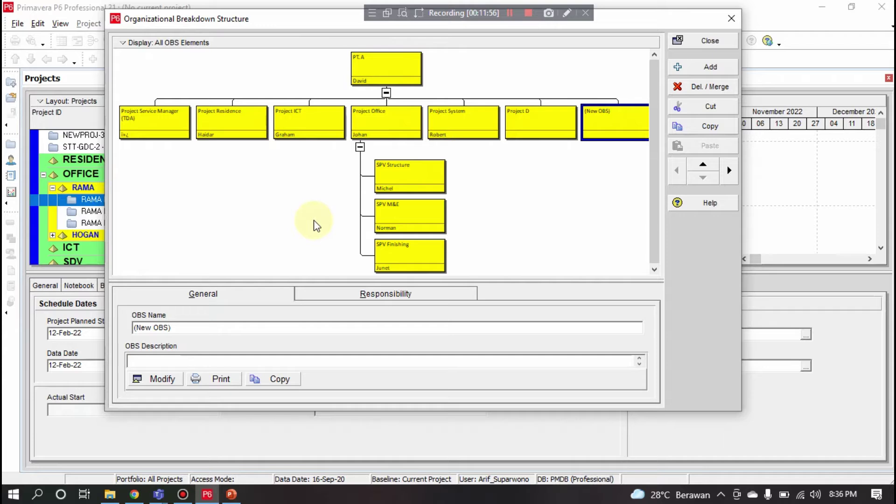
Step: Align the children in the OBS chart to Center and close the Organizational Breakdown Structure window
{"action": "left_click", "coordinate": [205, 42]}
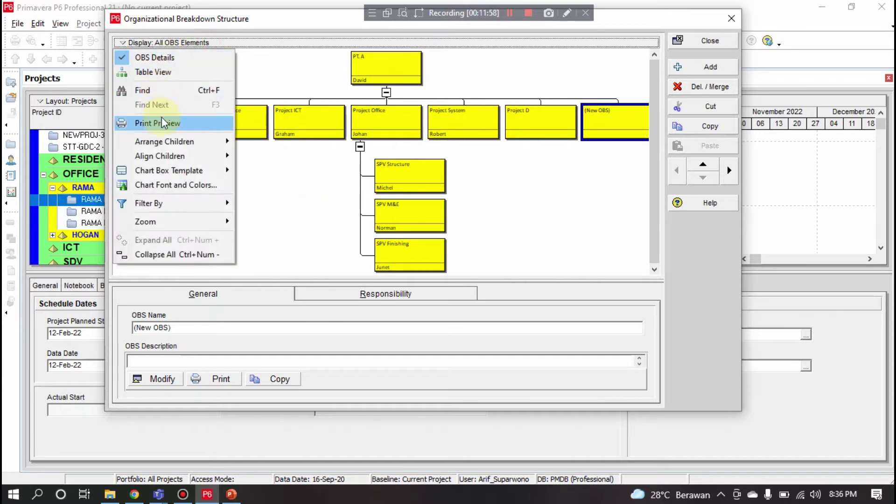
{"action": "mouse_move", "coordinate": [168, 157]}
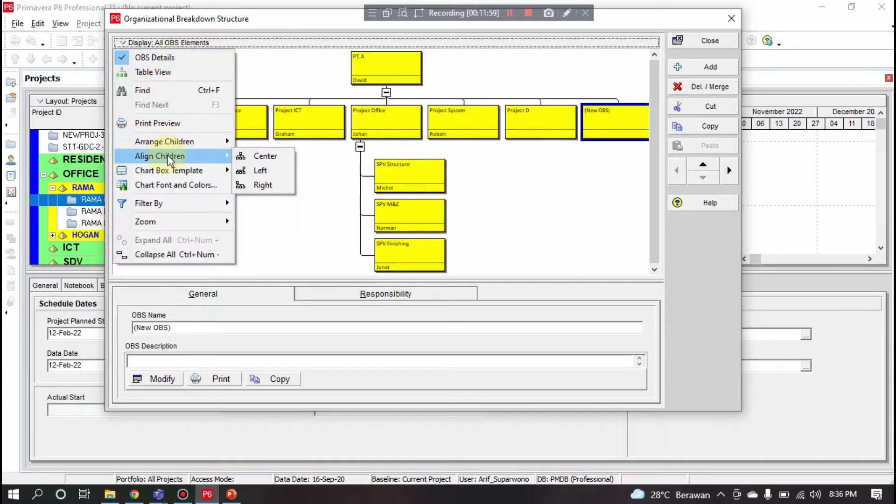
{"action": "left_click", "coordinate": [248, 156]}
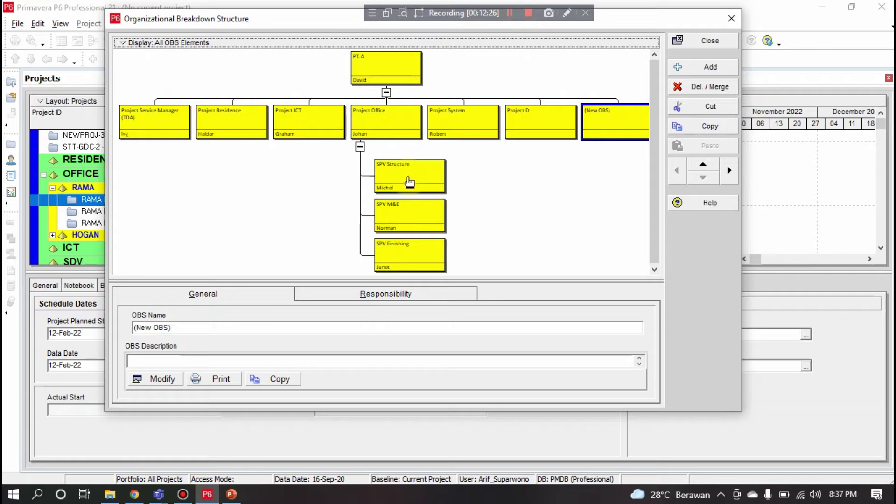
{"action": "left_click", "coordinate": [732, 18]}
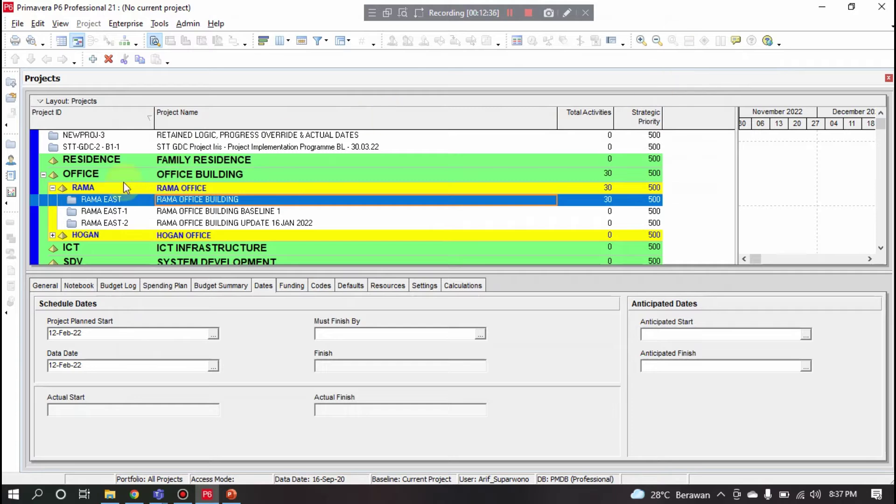
Step: Collapse the OFFICE branch in the projects list and open the Enterprise Project Structure (EPS)
{"action": "left_click", "coordinate": [41, 175]}
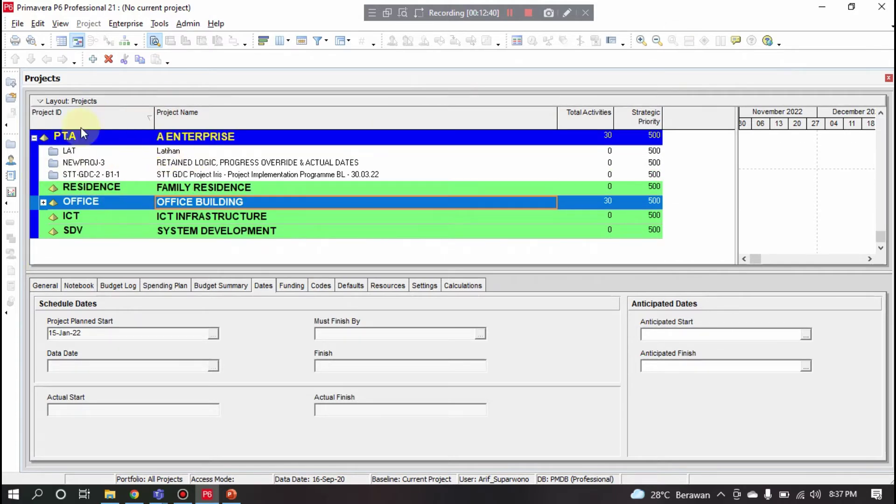
{"action": "left_click", "coordinate": [125, 24]}
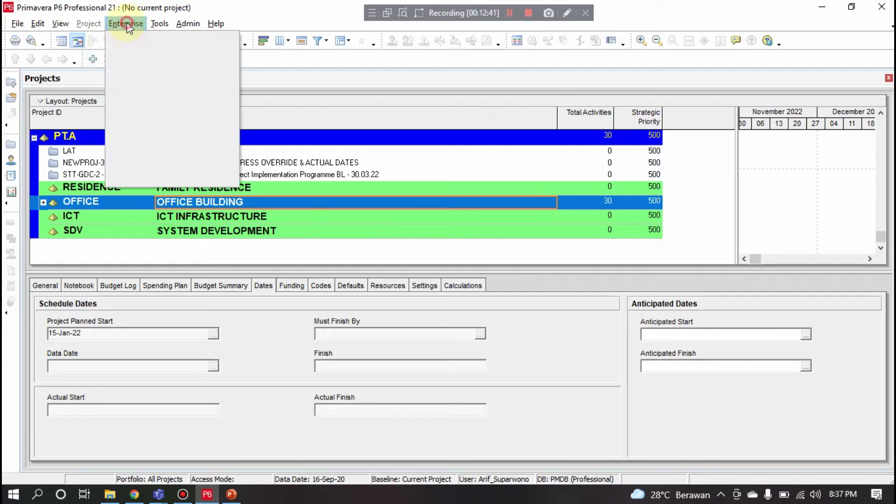
{"action": "left_click", "coordinate": [135, 38]}
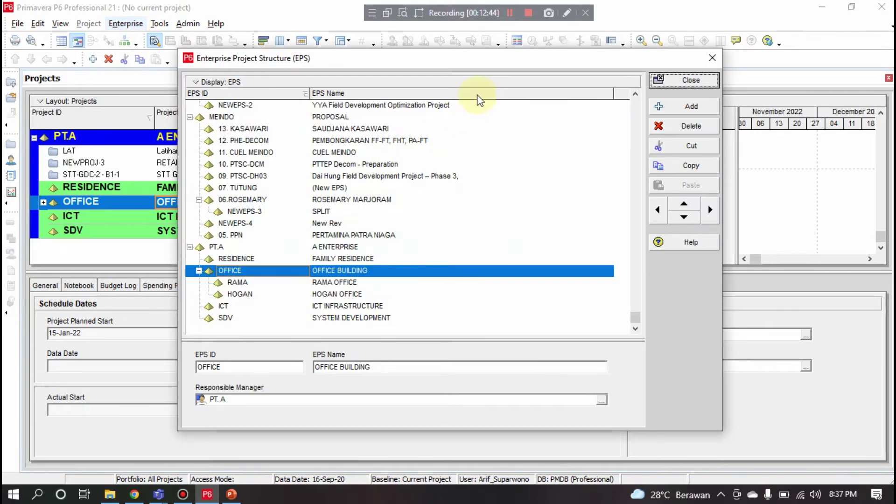
Step: Collapse the MEINDO, PRJ and PT.A branches in the EPS list and expand PT.A again
{"action": "left_click", "coordinate": [190, 117]}
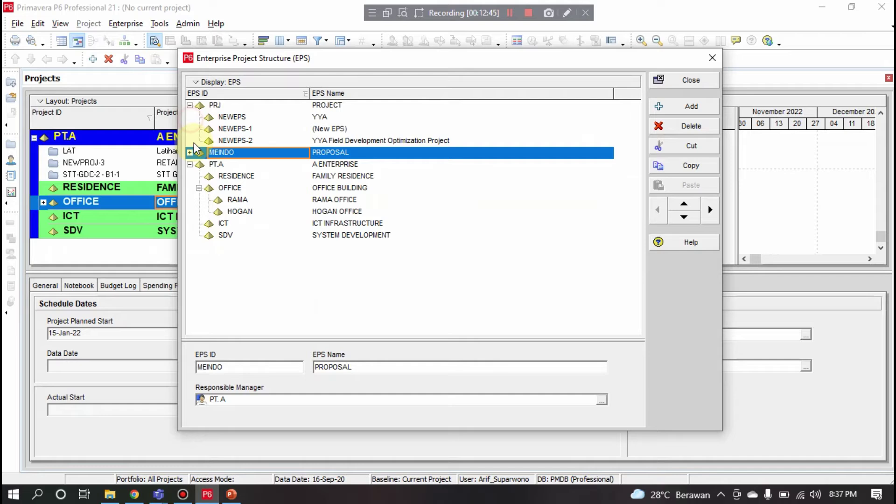
{"action": "left_click", "coordinate": [189, 105]}
{"action": "left_click", "coordinate": [190, 128]}
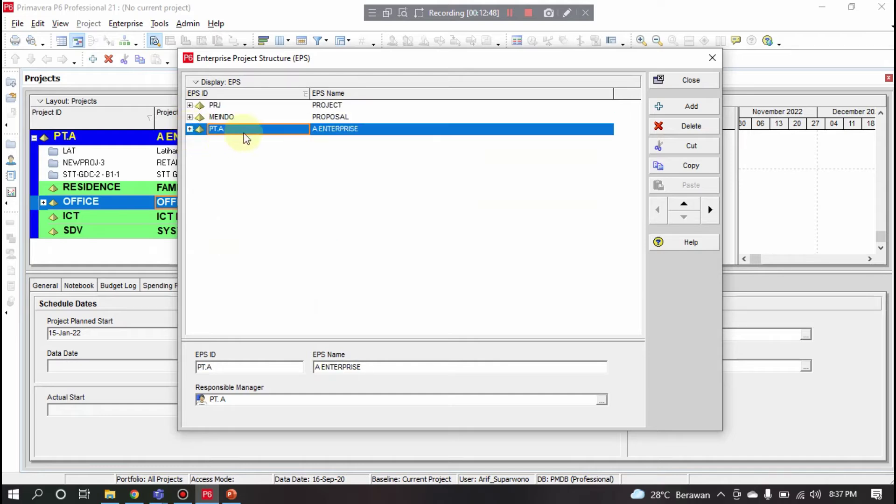
{"action": "left_click", "coordinate": [190, 129]}
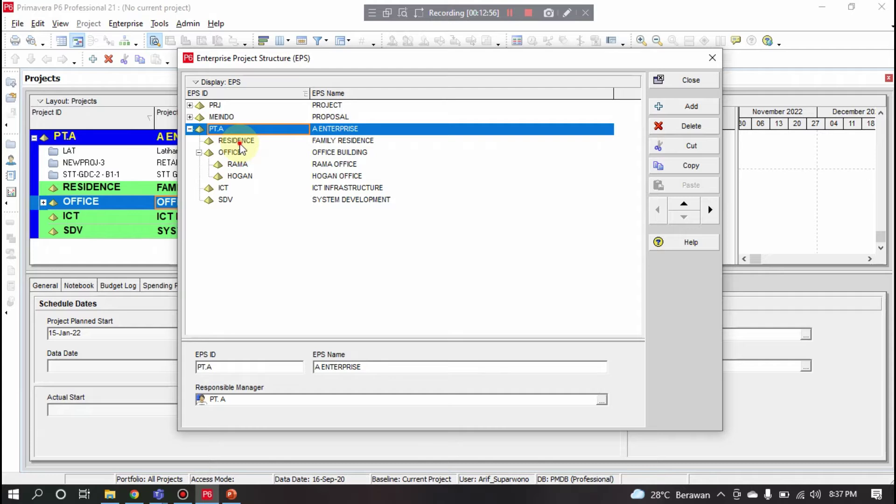
Step: Examine the IDs and names of the EPS elements RESIDENCE, OFFICE, ICT and SDV under PT.A
{"action": "left_click", "coordinate": [238, 141]}
{"action": "left_click", "coordinate": [238, 153]}
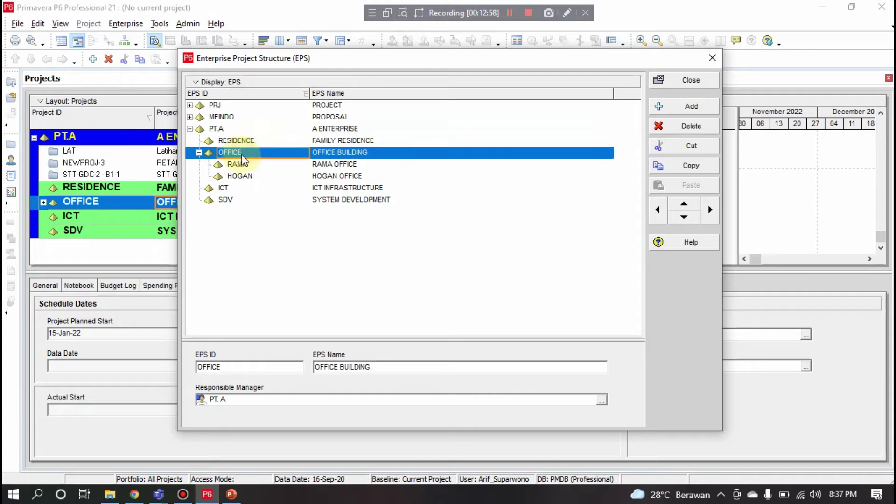
{"action": "left_click", "coordinate": [241, 188]}
{"action": "left_click", "coordinate": [236, 200]}
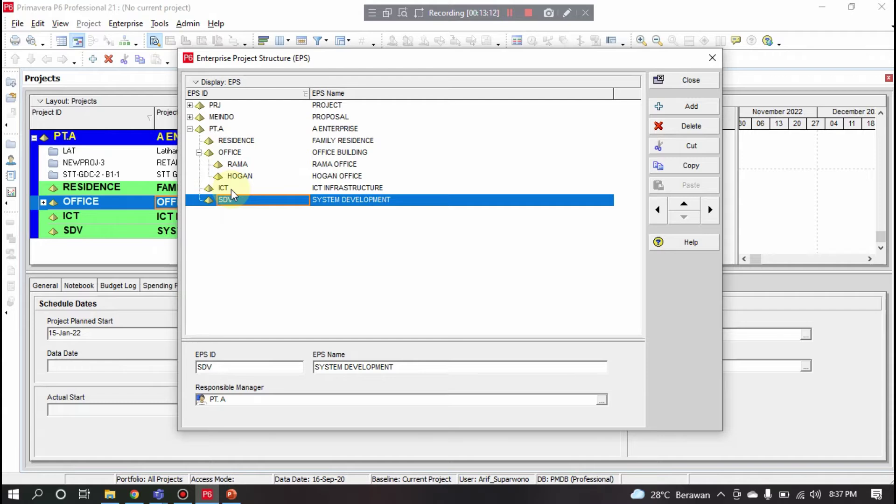
{"action": "left_click", "coordinate": [247, 141]}
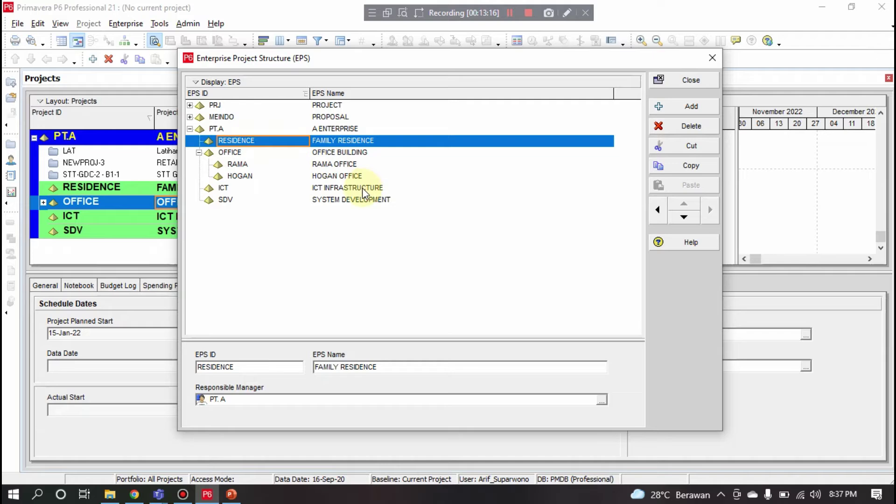
{"action": "left_click", "coordinate": [335, 153]}
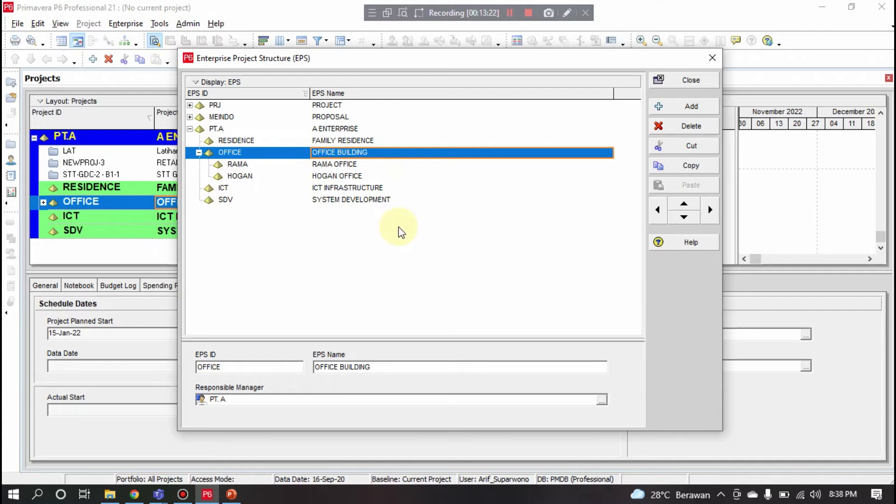
{"action": "left_click", "coordinate": [330, 188]}
{"action": "left_click", "coordinate": [334, 202]}
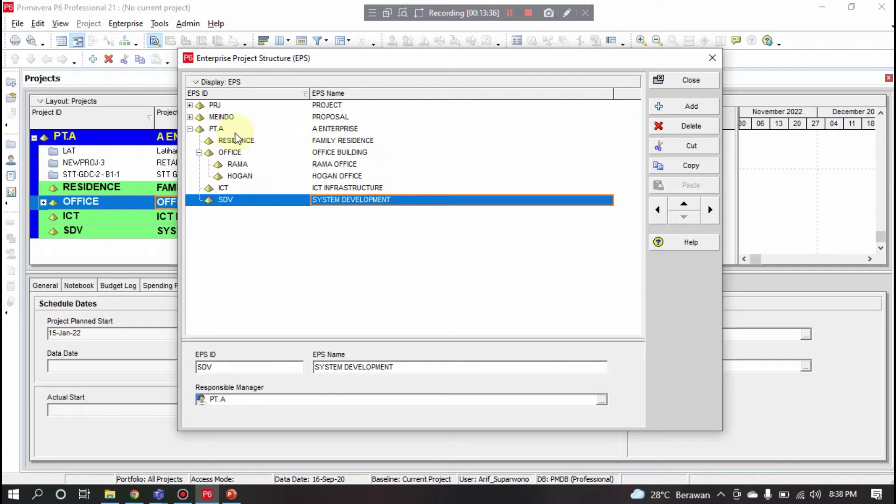
Step: Add a new EPS element under PT.A and move it up above RESIDENCE
{"action": "left_click", "coordinate": [229, 131]}
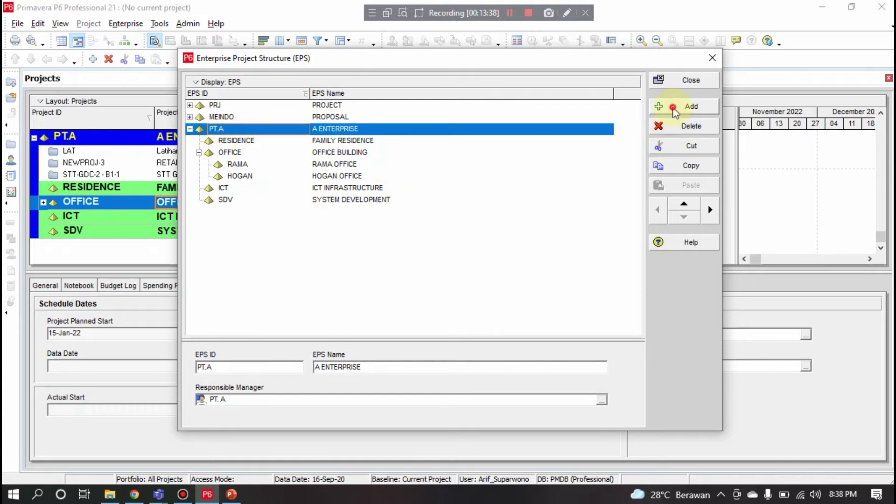
{"action": "left_click", "coordinate": [673, 109]}
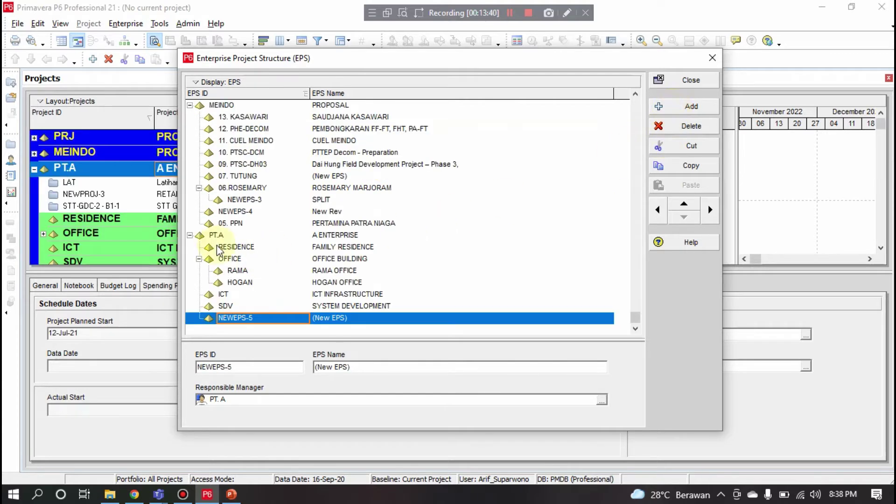
{"action": "left_click", "coordinate": [682, 206]}
{"action": "left_click", "coordinate": [682, 205]}
{"action": "left_click", "coordinate": [683, 205]}
{"action": "left_click", "coordinate": [683, 206]}
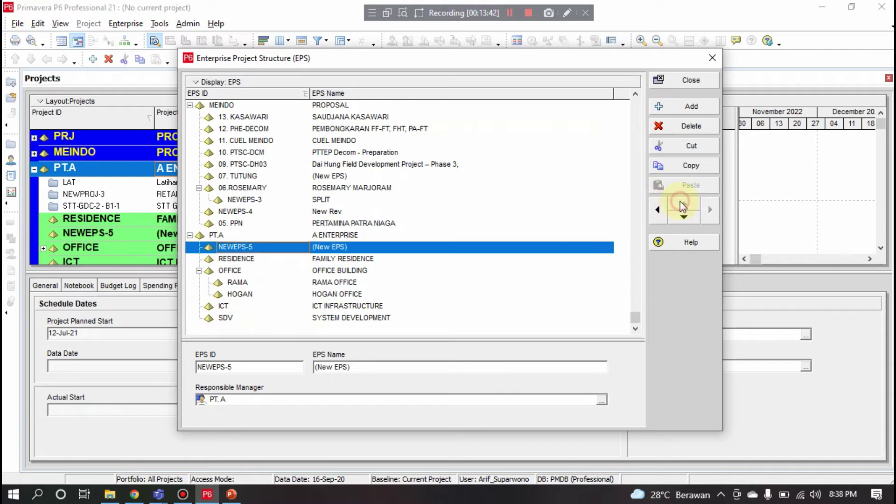
Step: Set the new EPS element's ID to MRN, replacing a first entry of MARINE
{"action": "left_click", "coordinate": [273, 251]}
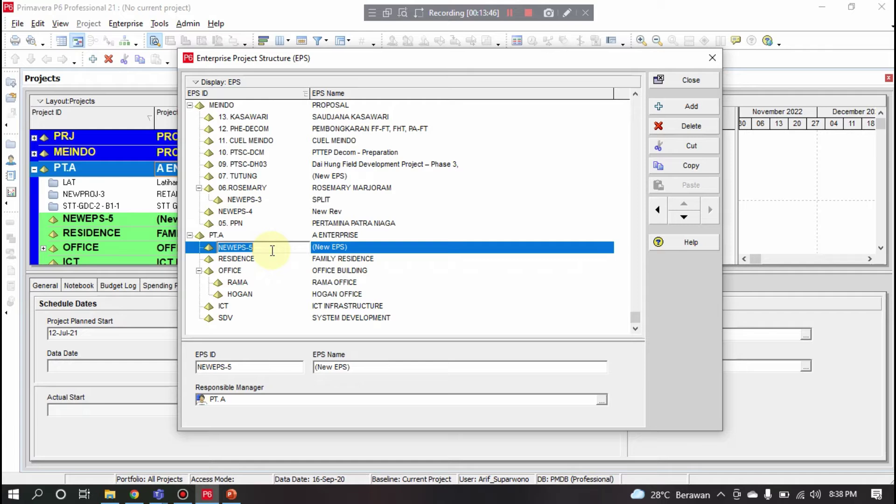
{"action": "type", "text": "MARINE"}
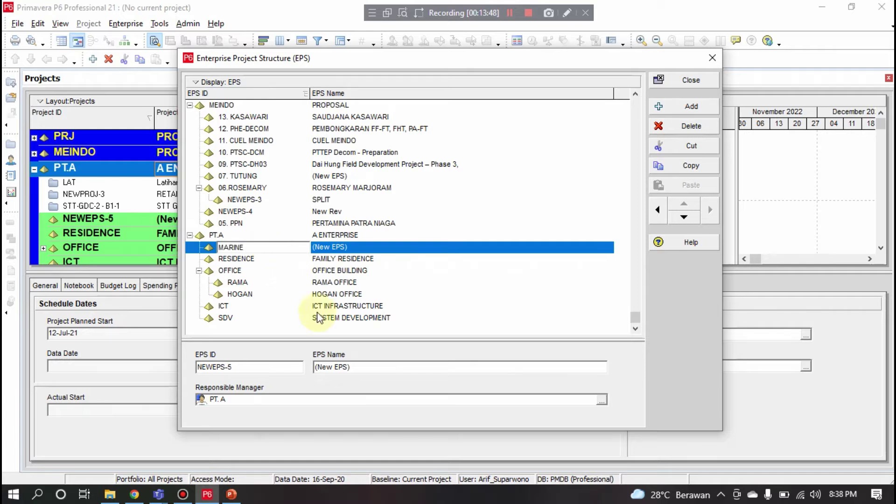
{"action": "key", "text": "BackSpace"}
{"action": "key", "text": "BackSpace"}
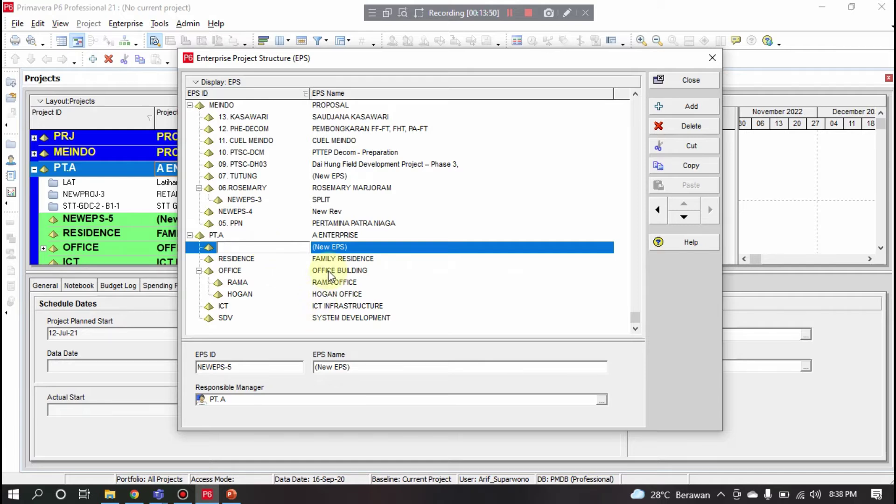
{"action": "type", "text": "MRN"}
{"action": "key", "text": "Return"}
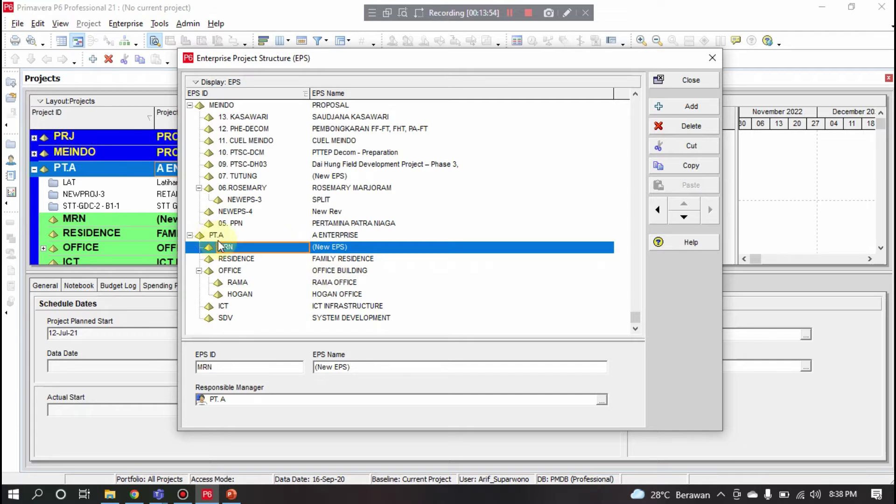
Step: Outdent the MRN element to the same level as PT.A and collapse the PT.A branch
{"action": "left_click", "coordinate": [657, 213]}
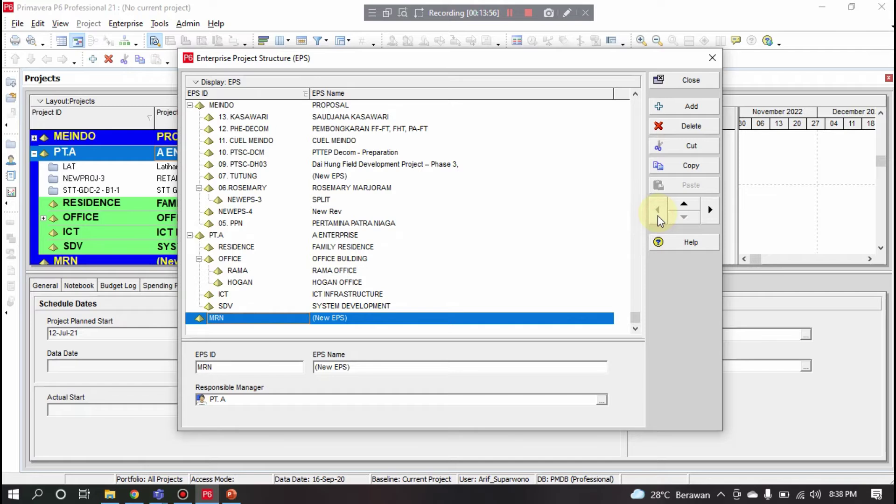
{"action": "left_click", "coordinate": [239, 317]}
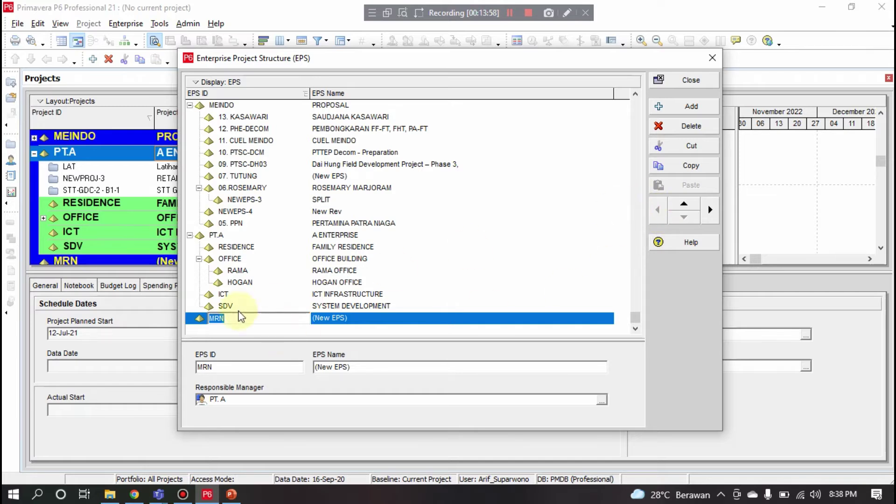
{"action": "left_click", "coordinate": [189, 235]}
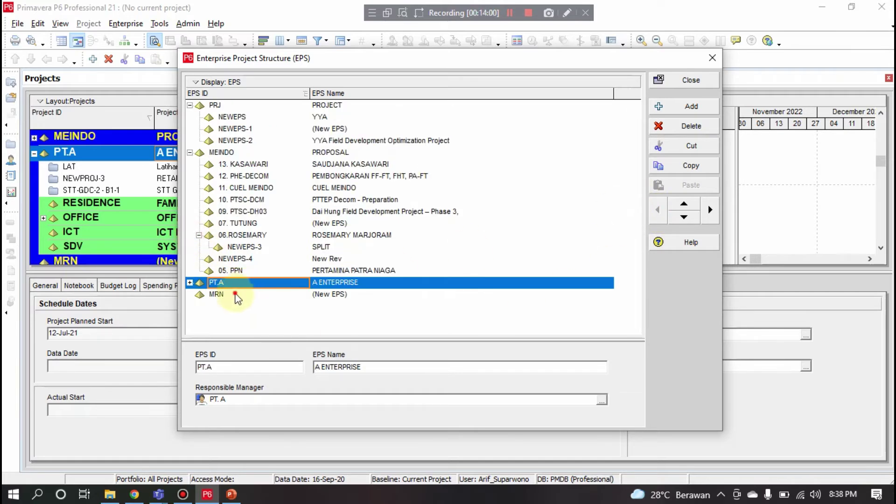
Step: Change the MRN element's EPS ID to PT.B and set its EPS name to PT. BB
{"action": "left_click", "coordinate": [235, 295]}
{"action": "left_click", "coordinate": [256, 295]}
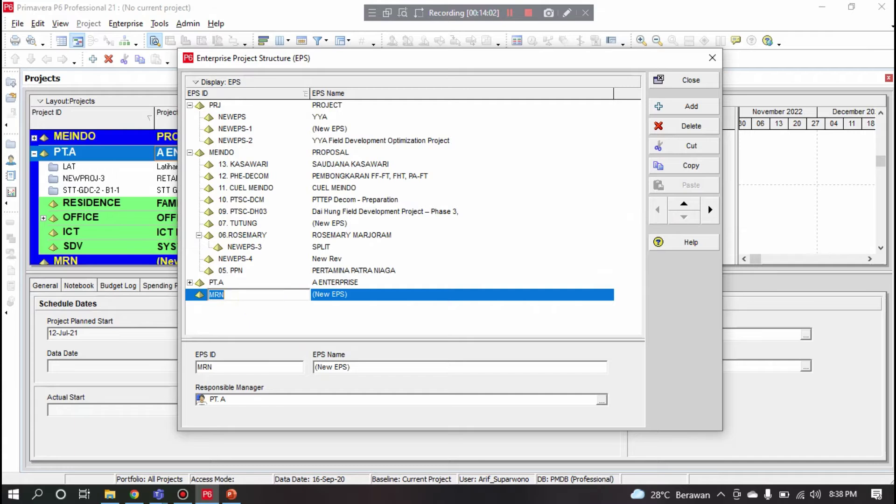
{"action": "type", "text": "PT.B"}
{"action": "key", "text": "Return"}
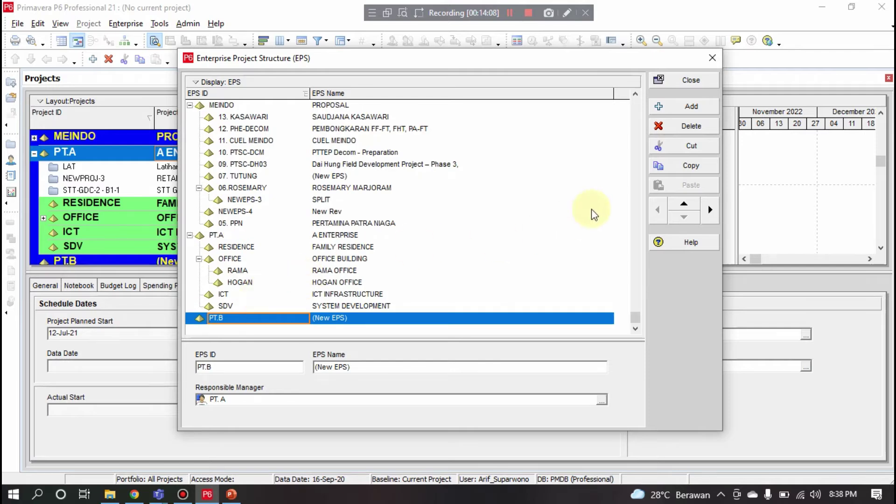
{"action": "left_click", "coordinate": [359, 319]}
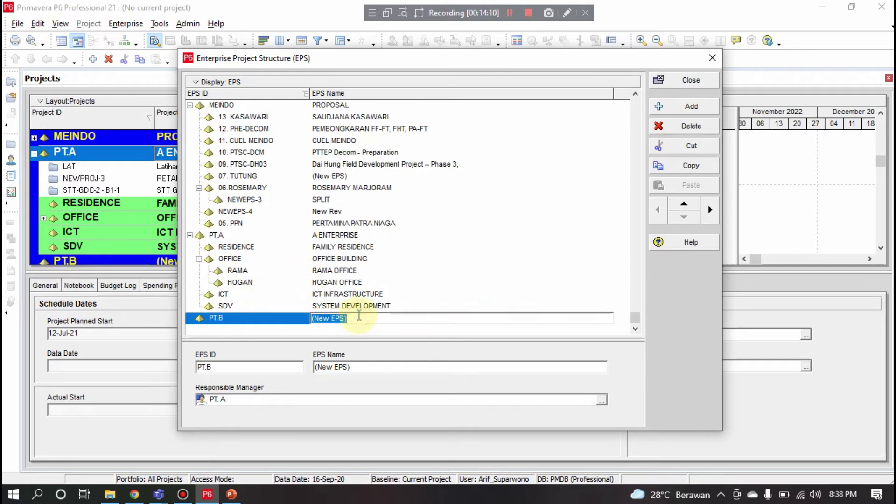
{"action": "type", "text": "PT. BB"}
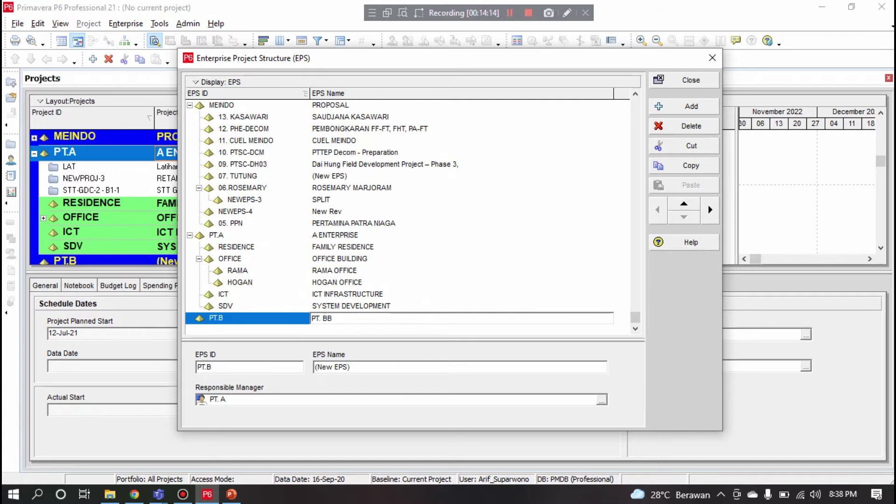
{"action": "key", "text": "Return"}
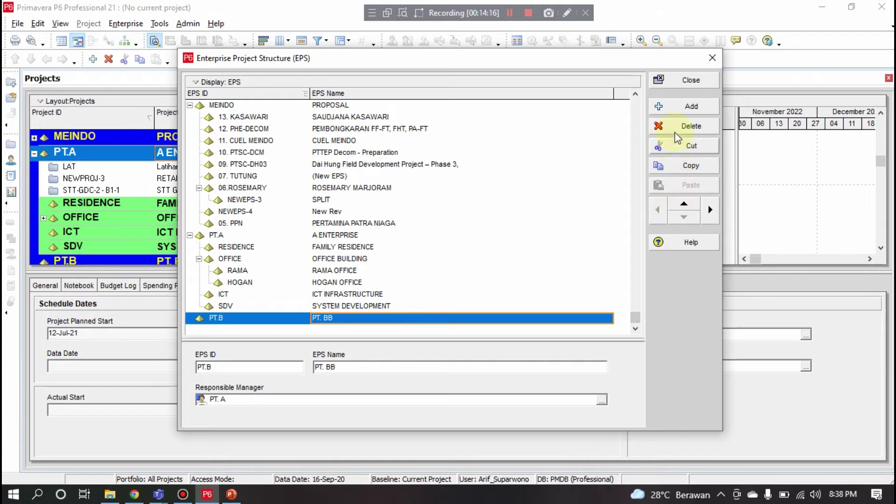
Step: Add a new child EPS element under PT.B, keeping its default ID and name
{"action": "left_click", "coordinate": [682, 106]}
{"action": "left_click", "coordinate": [703, 208]}
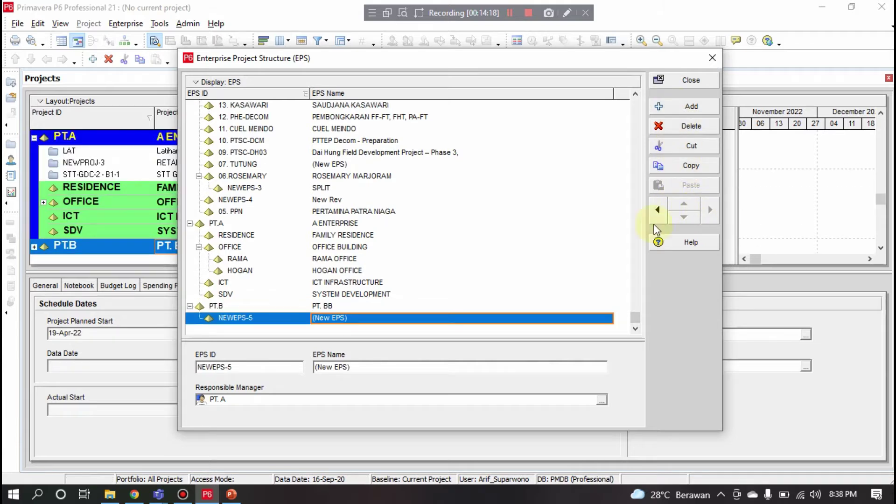
{"action": "left_click", "coordinate": [337, 307]}
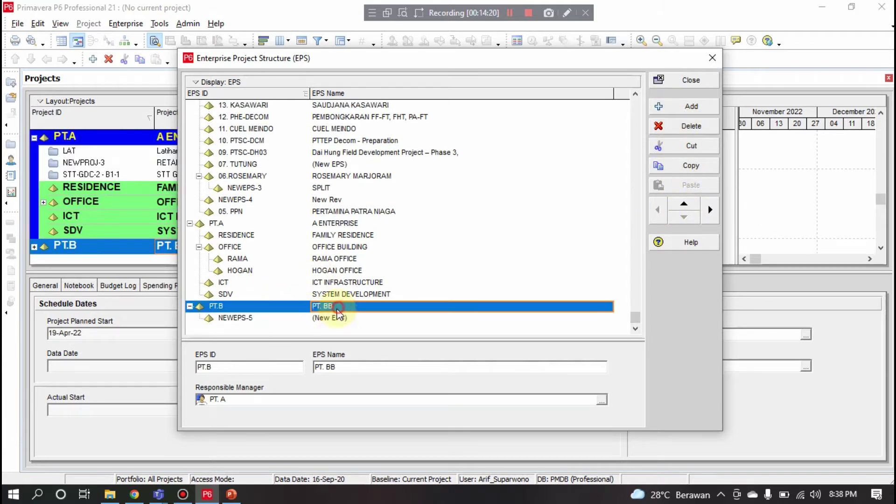
{"action": "left_click", "coordinate": [339, 318]}
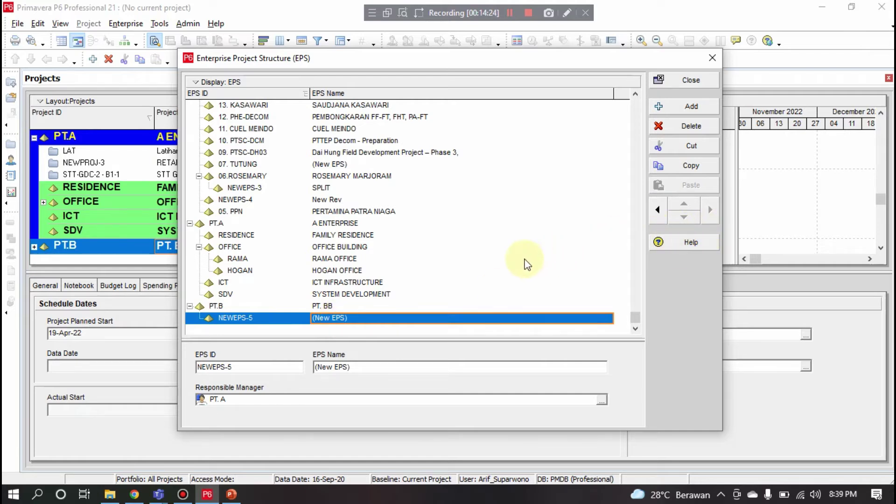
{"action": "left_click", "coordinate": [264, 319]}
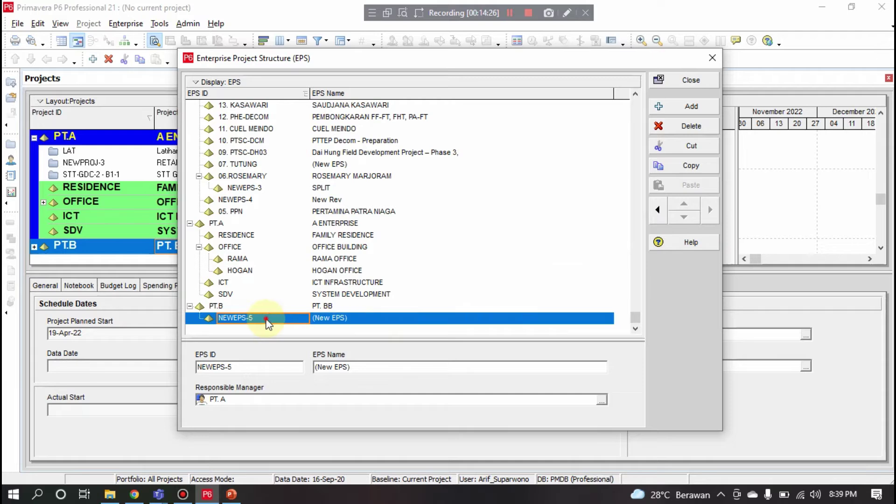
{"action": "type", "text": "b"}
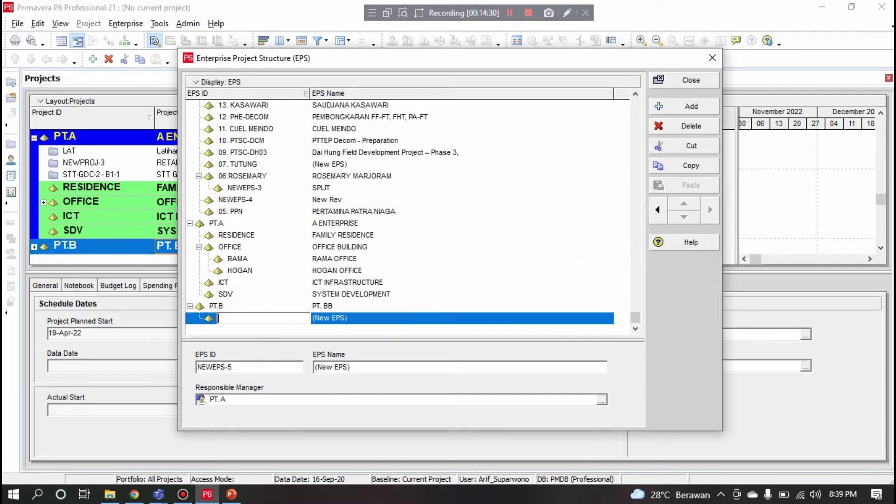
{"action": "left_click", "coordinate": [328, 306]}
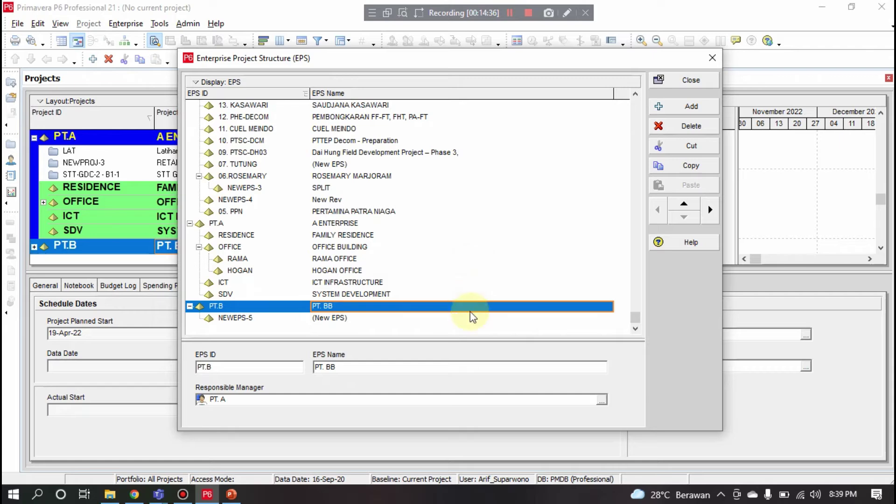
Step: Review the EPS hierarchy with the PRJ and 06.ROSEMARY branches collapsed, and close the Enterprise Project Structure dialog
{"action": "scroll", "coordinate": [472, 314], "scroll_direction": "up", "scroll_amount": 2}
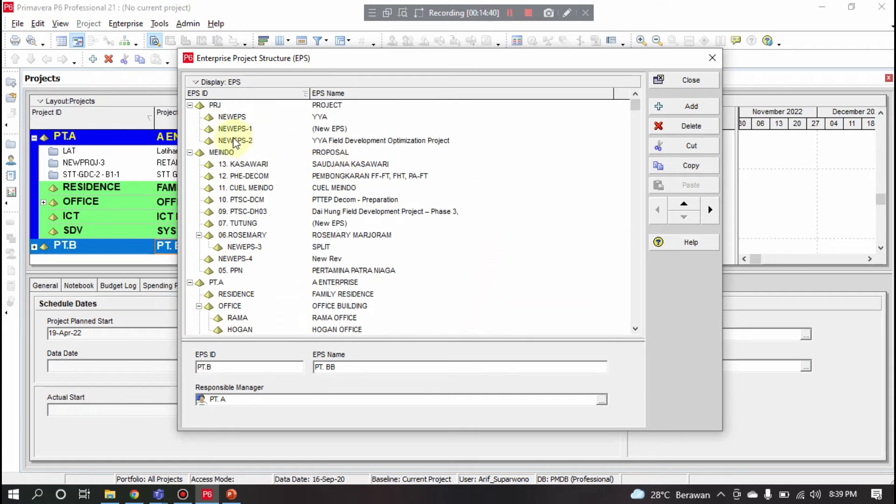
{"action": "left_click", "coordinate": [190, 105]}
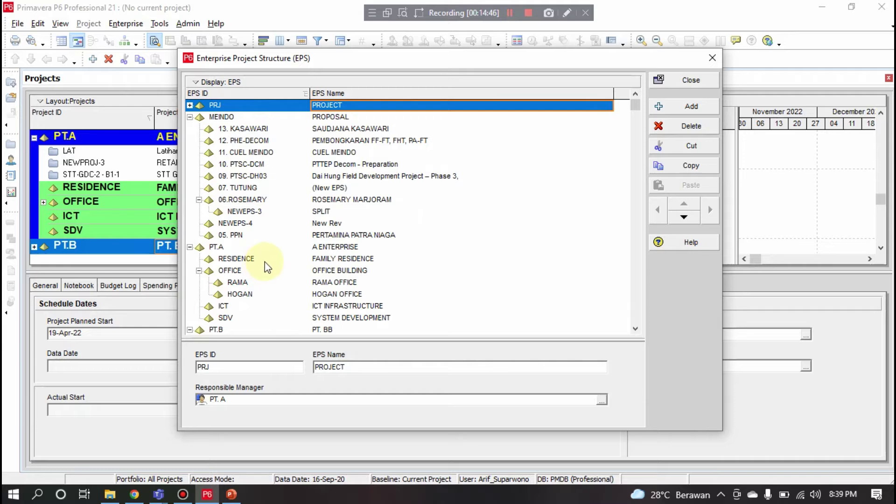
{"action": "left_click", "coordinate": [198, 200]}
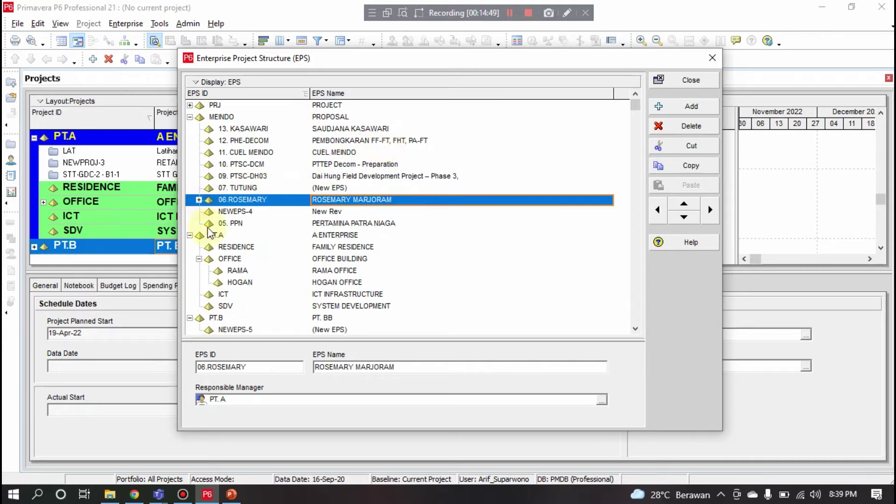
{"action": "left_click", "coordinate": [226, 117]}
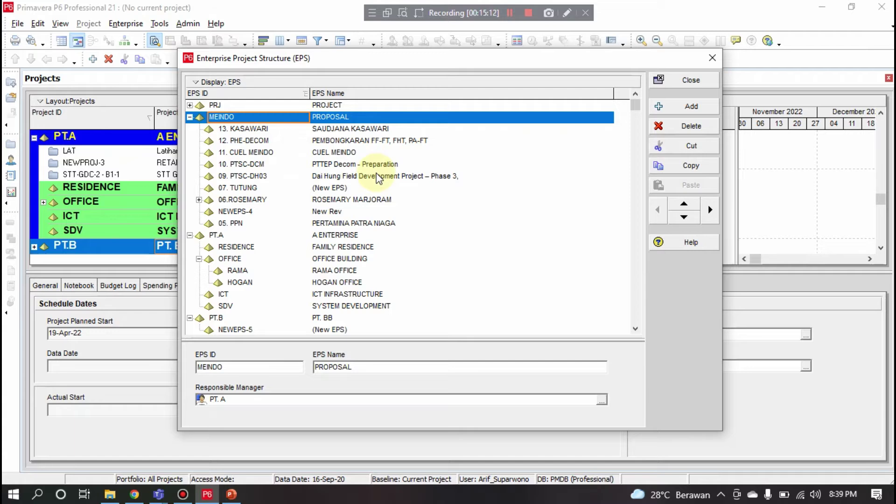
{"action": "left_click", "coordinate": [330, 251]}
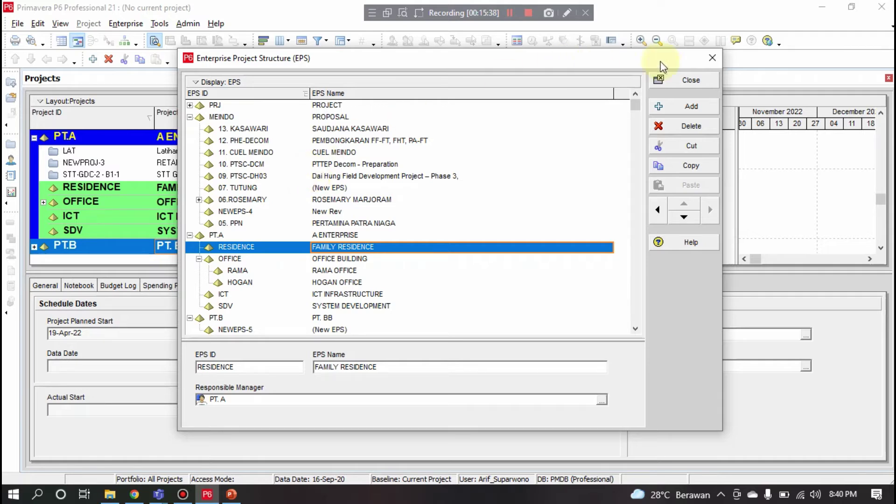
{"action": "left_click", "coordinate": [680, 83]}
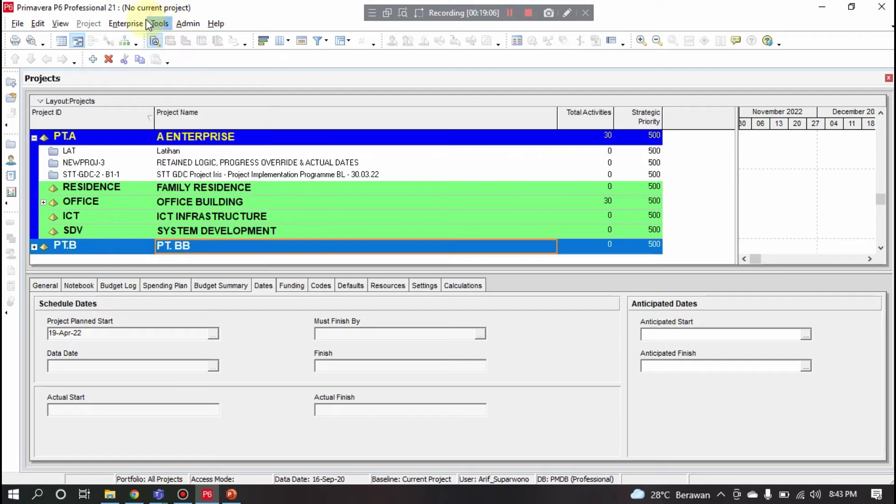
{"action": "left_click", "coordinate": [140, 24]}
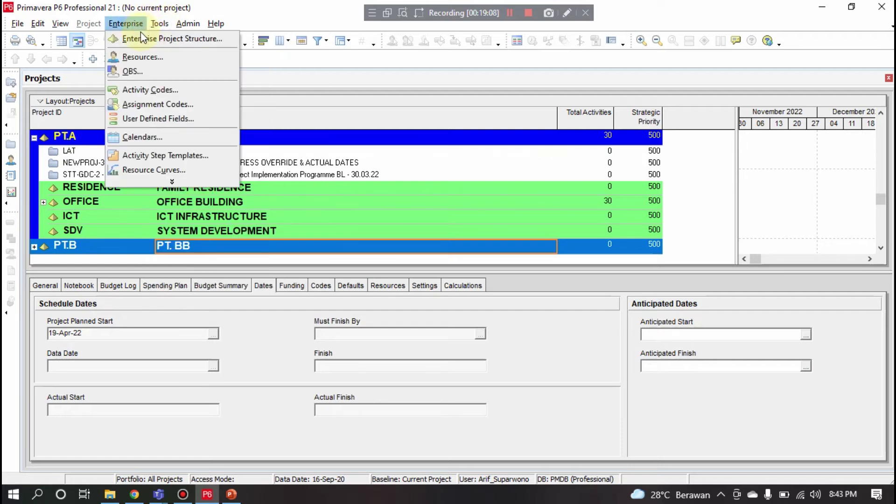
{"action": "left_click", "coordinate": [105, 23]}
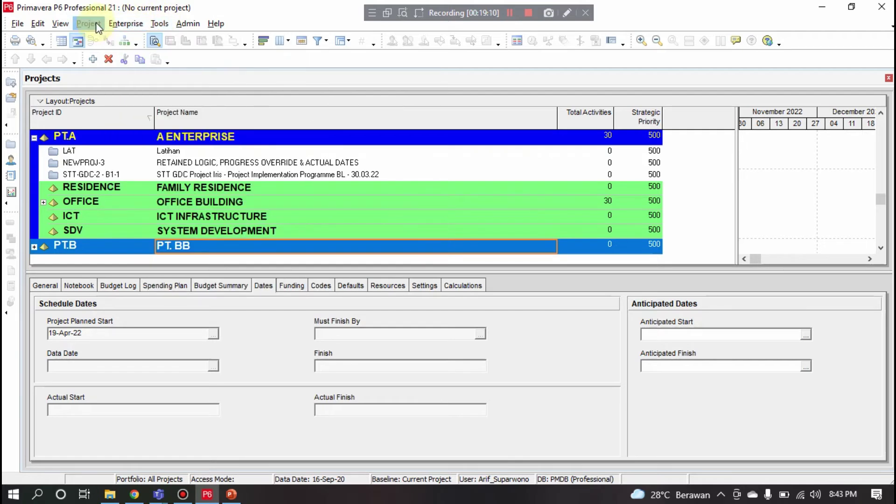
Step: Expand the PT.B, OFFICE and RAMA branches in the project list and open the RAMA EAST project
{"action": "left_click", "coordinate": [34, 247]}
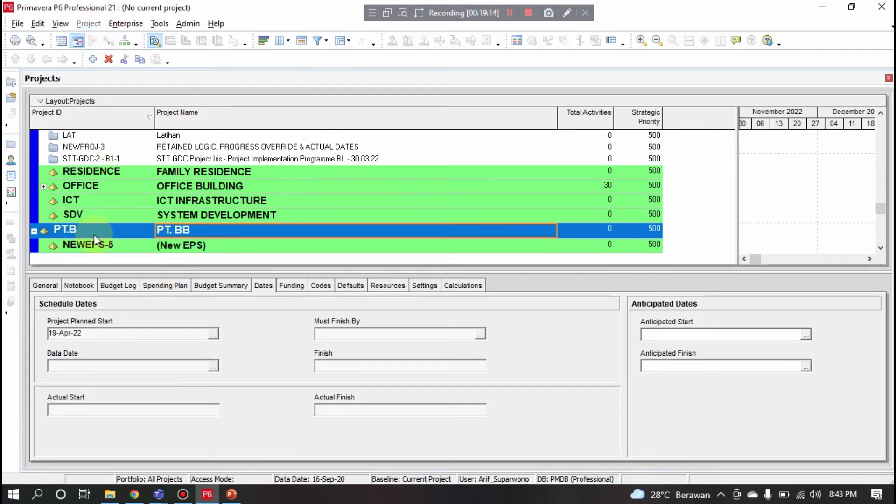
{"action": "left_click", "coordinate": [43, 186]}
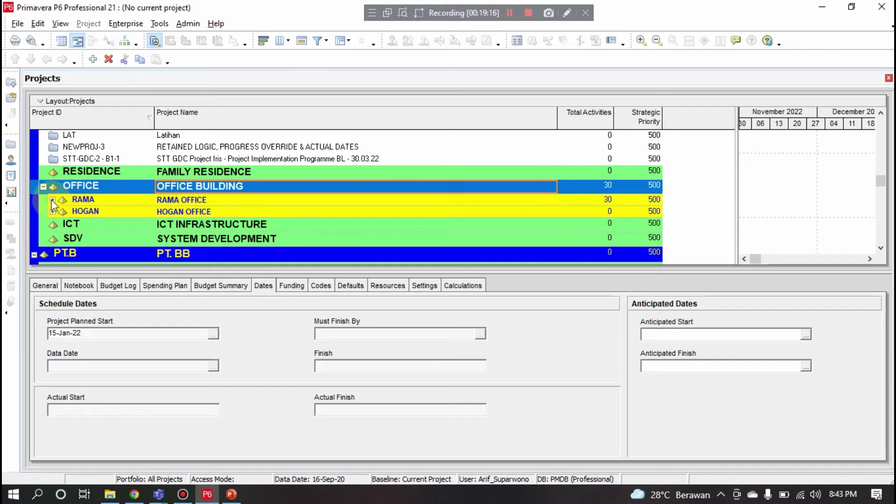
{"action": "left_click", "coordinate": [53, 199]}
{"action": "left_click", "coordinate": [174, 212]}
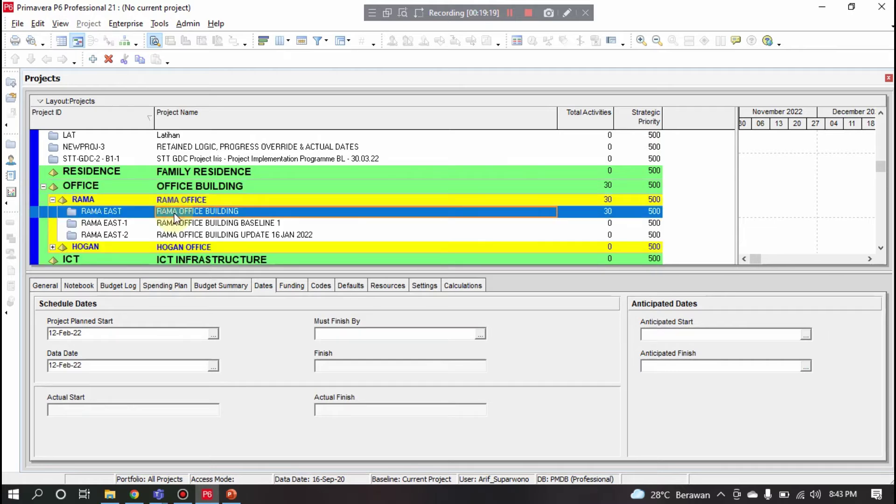
{"action": "right_click", "coordinate": [175, 213]}
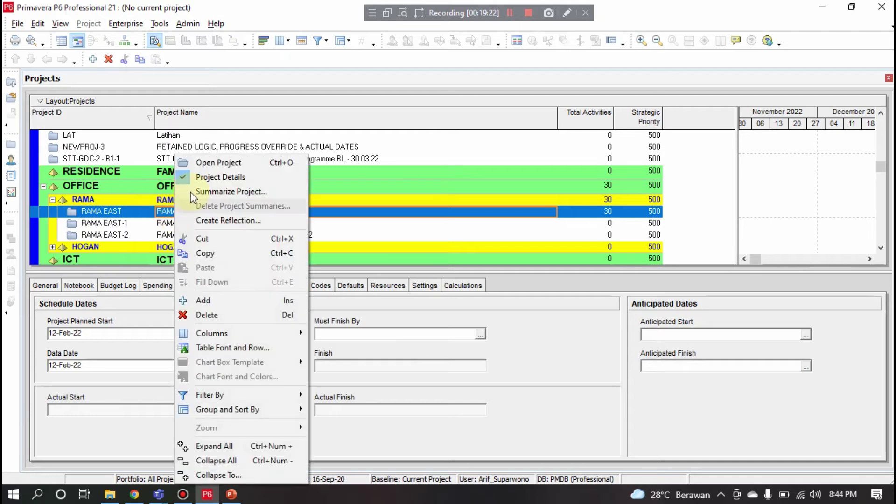
{"action": "left_click", "coordinate": [219, 162]}
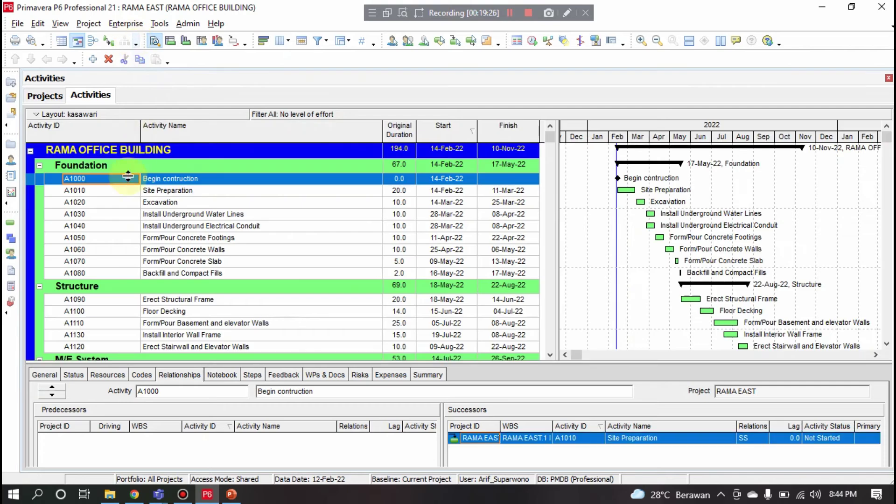
Step: Return to the Projects view, start creating a new project and bring up the list of EPS elements for it
{"action": "left_click", "coordinate": [60, 99]}
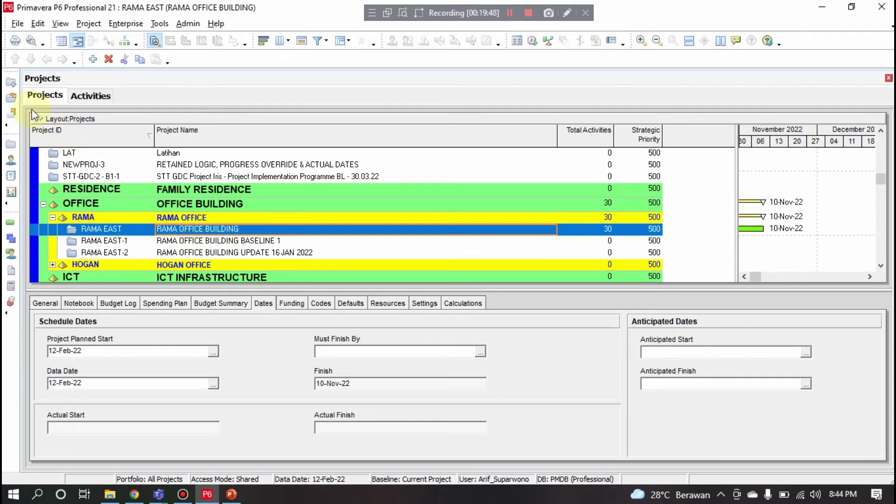
{"action": "left_click", "coordinate": [13, 84]}
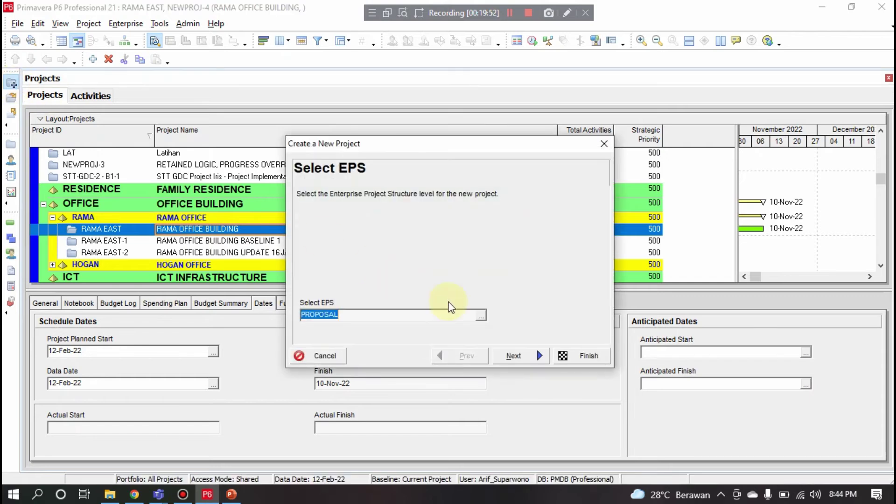
{"action": "left_click", "coordinate": [480, 315]}
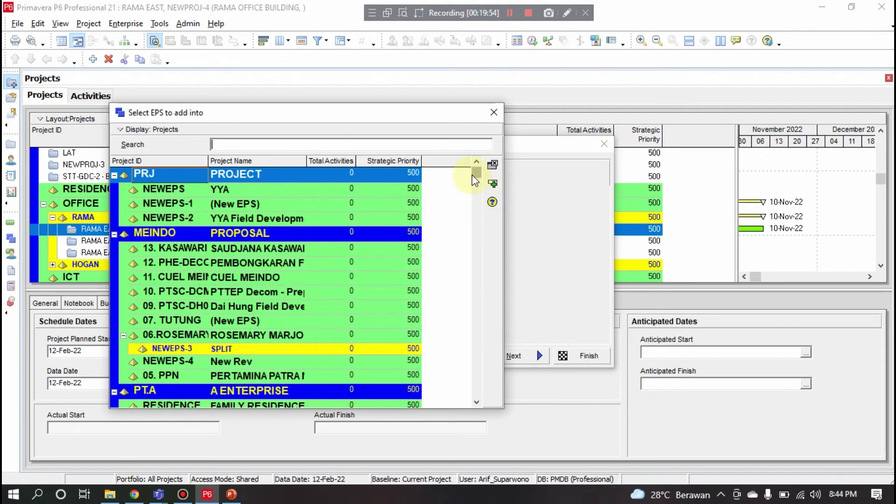
{"action": "left_click_drag", "start_coordinate": [472, 175], "coordinate": [474, 382]}
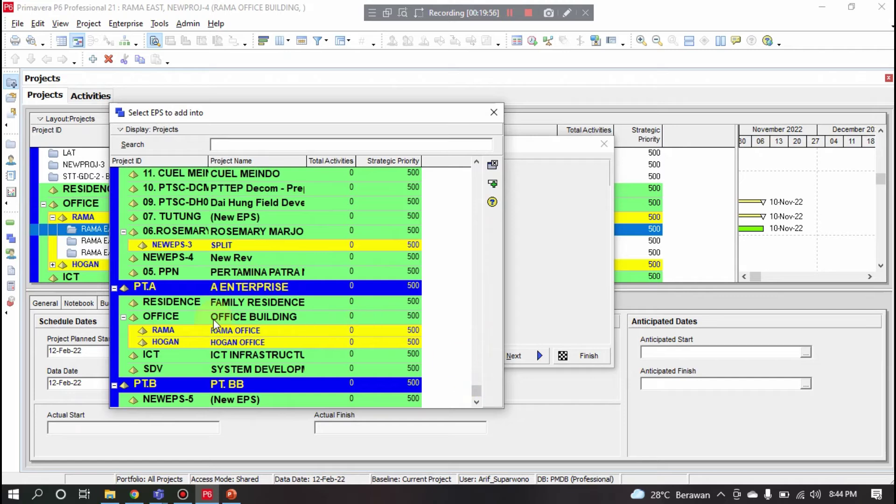
Step: Place the new project under the RAMA OFFICE element of the OFFICE BUILDING branch in the EPS
{"action": "left_click", "coordinate": [191, 316]}
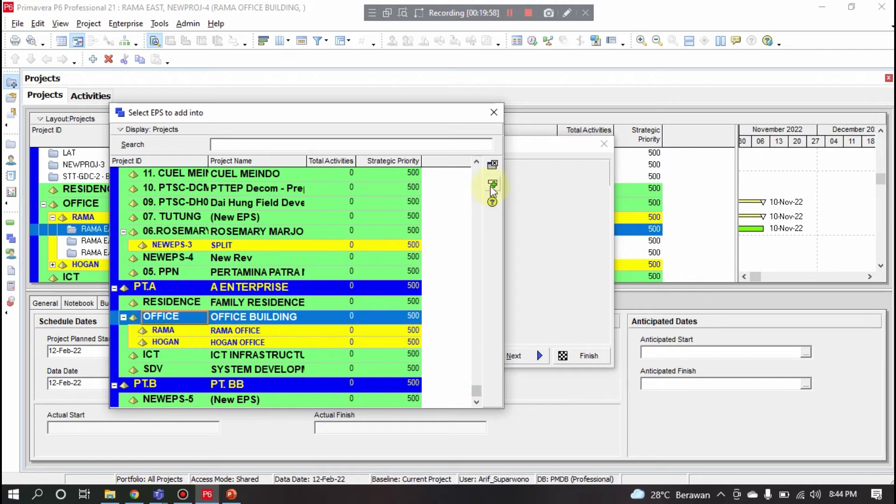
{"action": "left_click", "coordinate": [173, 329]}
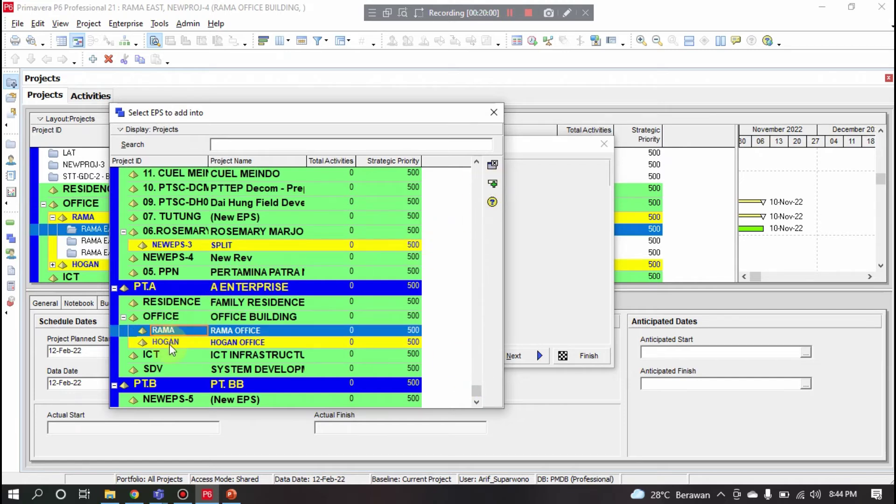
{"action": "left_click", "coordinate": [170, 342]}
{"action": "left_click", "coordinate": [177, 331]}
{"action": "left_click", "coordinate": [177, 341]}
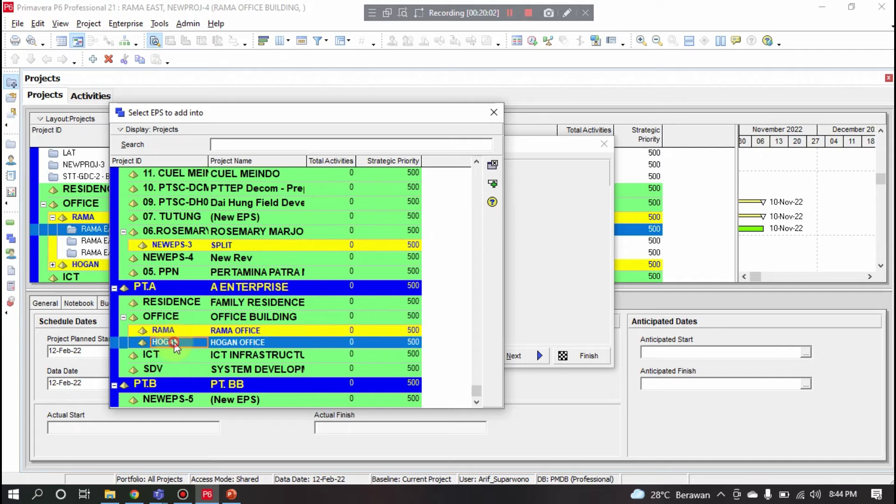
{"action": "left_click", "coordinate": [177, 335]}
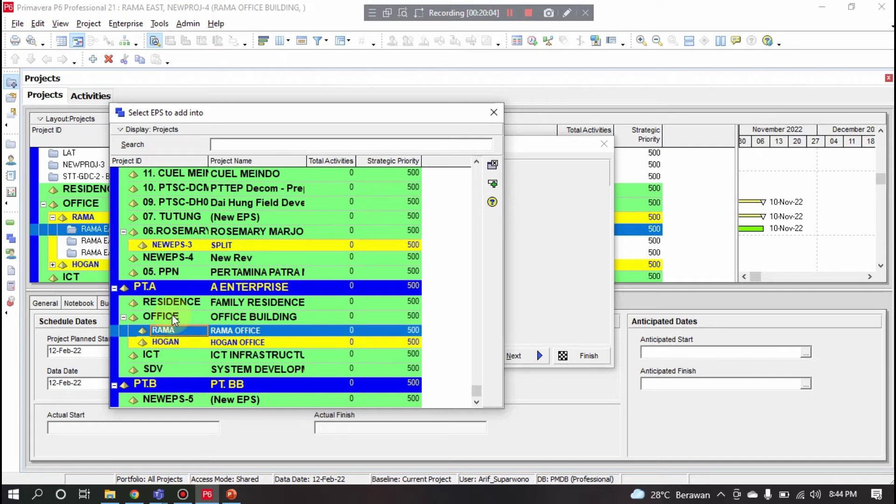
{"action": "left_click", "coordinate": [172, 319]}
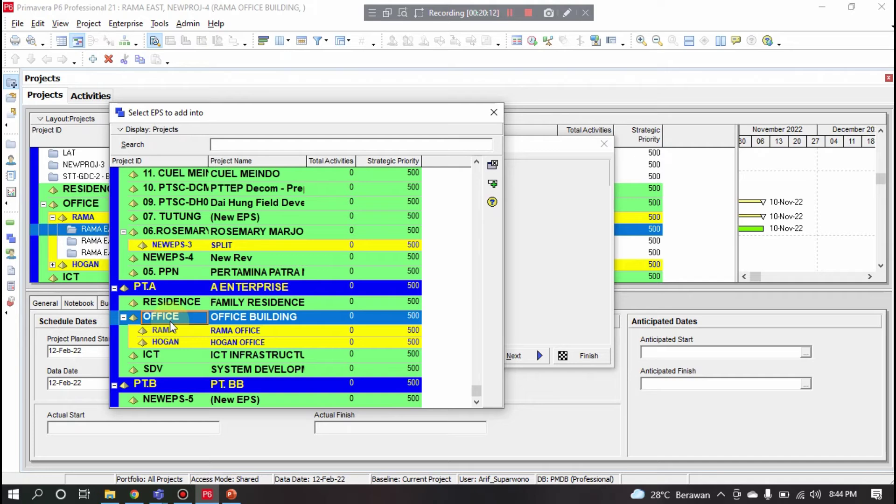
{"action": "left_click_drag", "start_coordinate": [324, 114], "coordinate": [457, 102]}
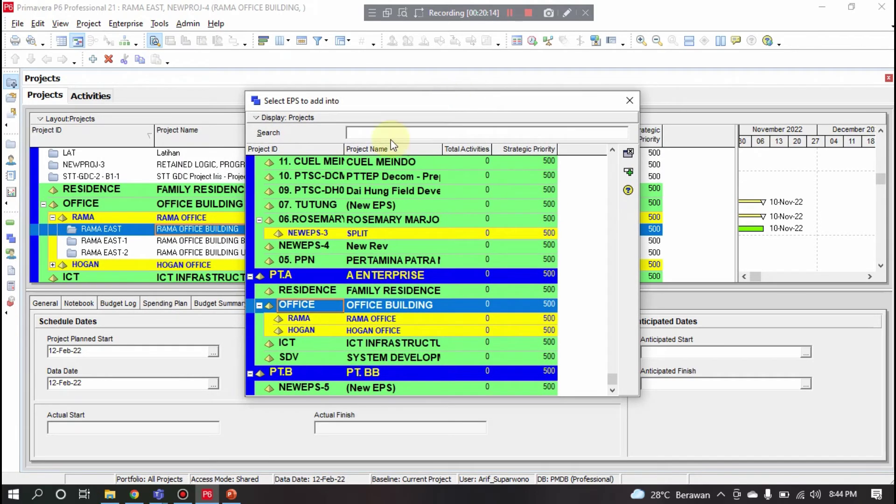
{"action": "left_click", "coordinate": [374, 319]}
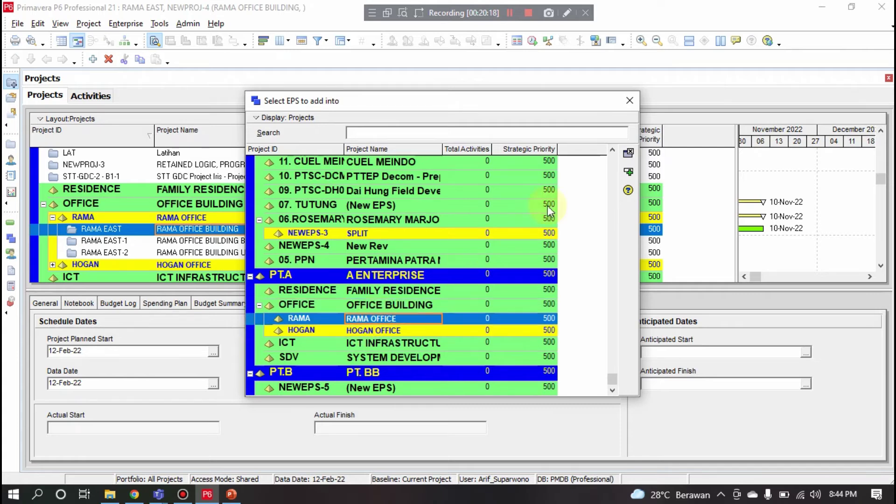
{"action": "left_click", "coordinate": [628, 172]}
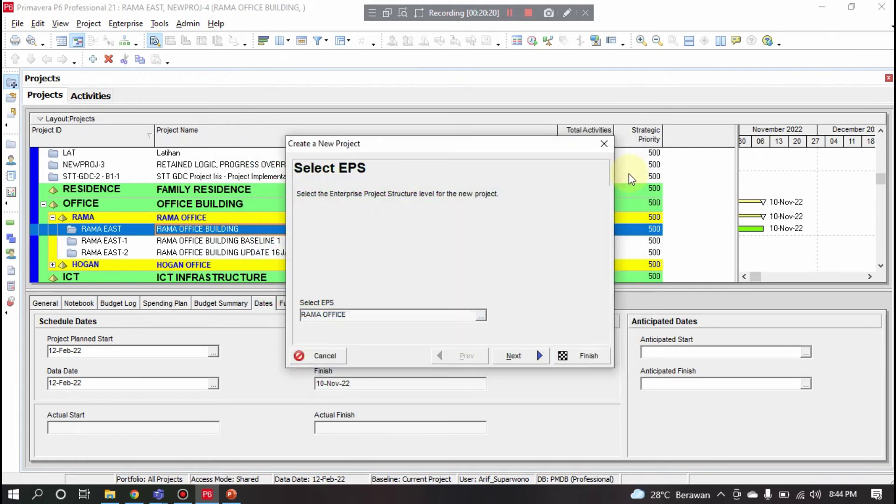
Step: Give the new project the ID RAMA EAST 1 and the name RAMA EAST BUILDING 1, keeping 19-Apr-22 as its planned start
{"action": "left_click", "coordinate": [538, 356]}
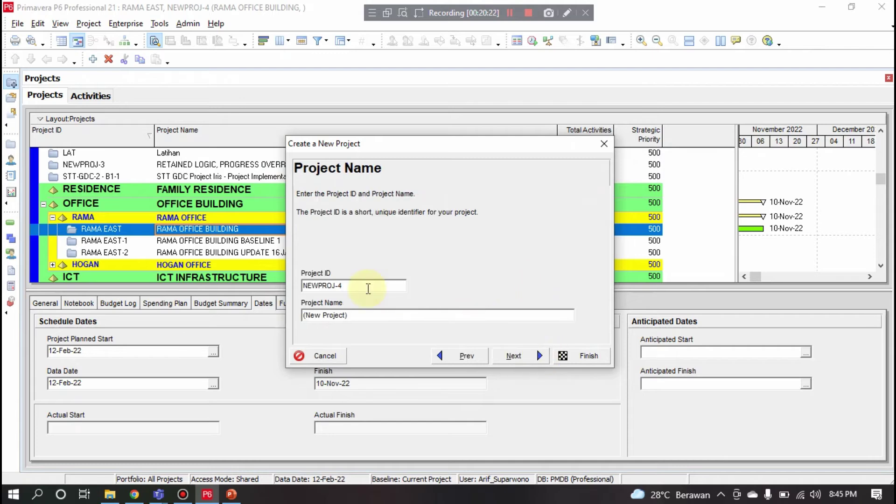
{"action": "left_click_drag", "start_coordinate": [366, 286], "coordinate": [228, 289]}
{"action": "type", "text": "RAM"}
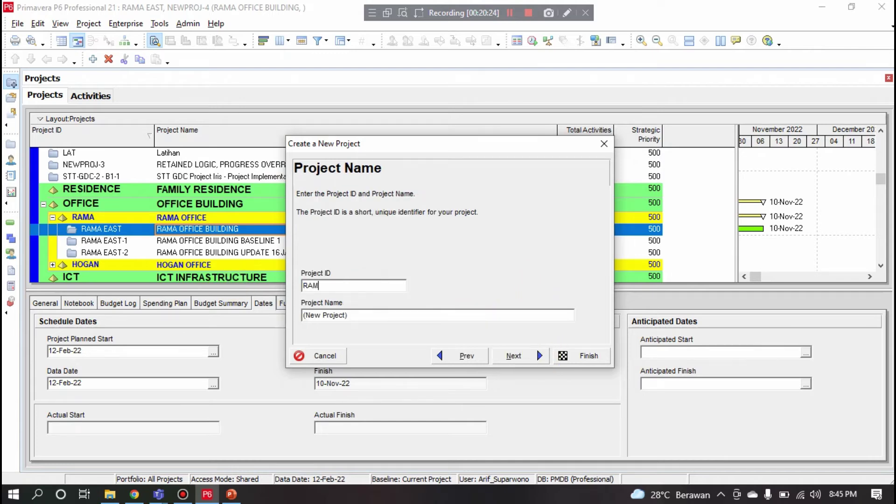
{"action": "type", "text": "A EAST 1"}
{"action": "left_click_drag", "start_coordinate": [361, 314], "coordinate": [284, 318]}
{"action": "type", "text": "RAMA EAST BUILDING 1"}
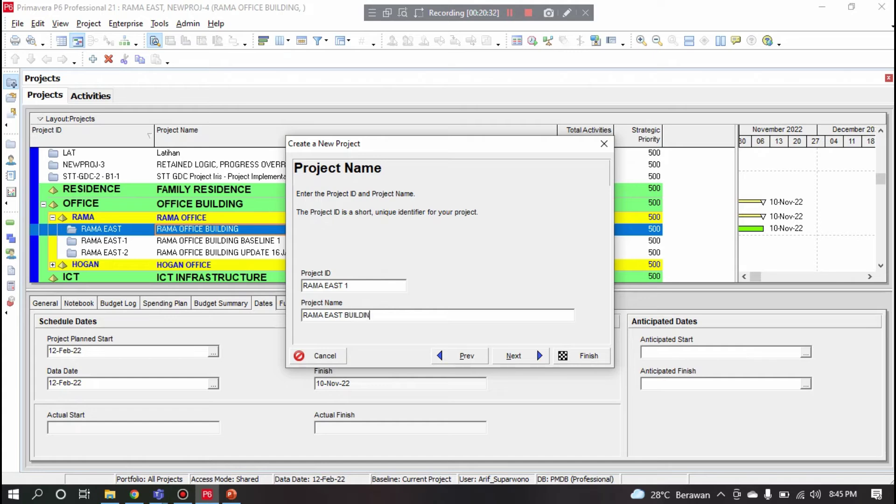
{"action": "left_click", "coordinate": [537, 357]}
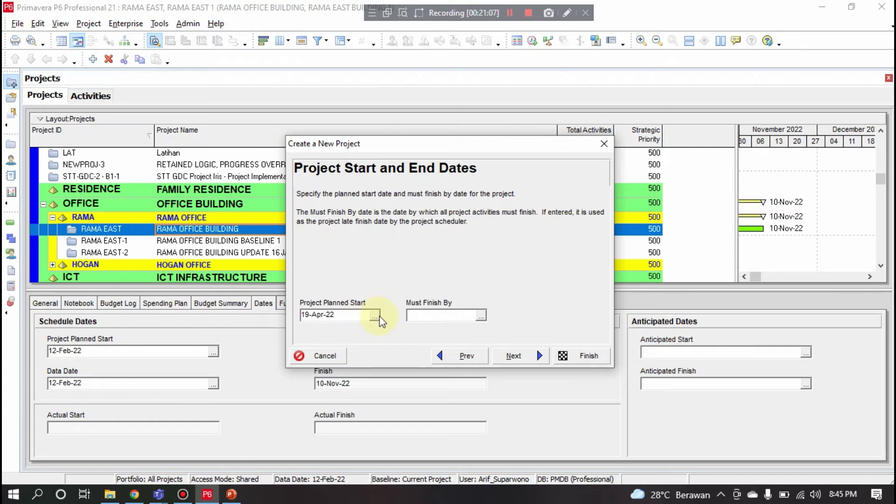
{"action": "left_click", "coordinate": [514, 356]}
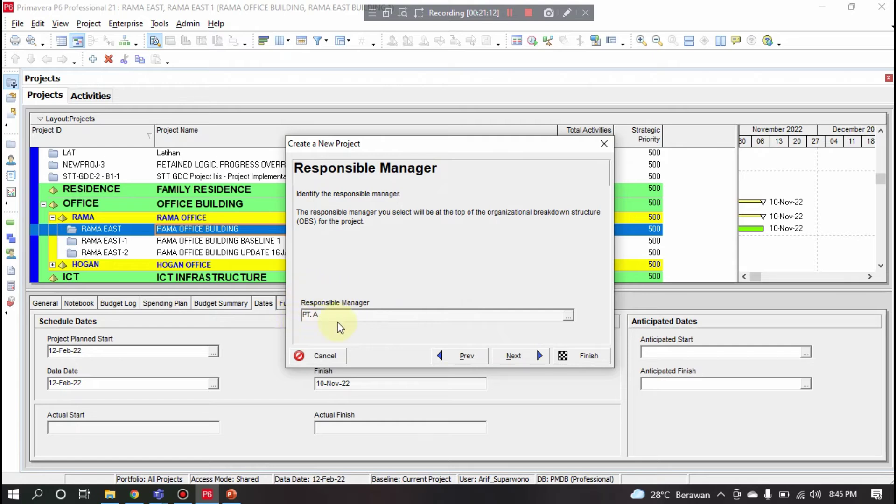
{"action": "left_click", "coordinate": [569, 317]}
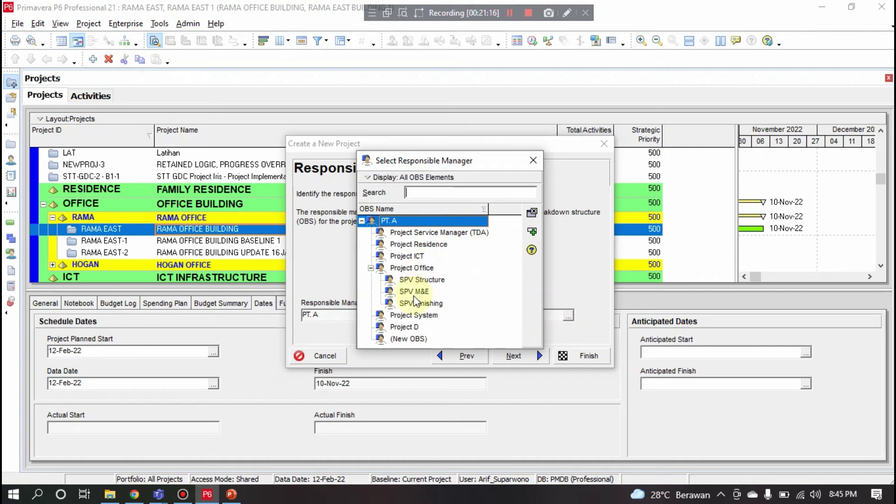
{"action": "left_click", "coordinate": [422, 268]}
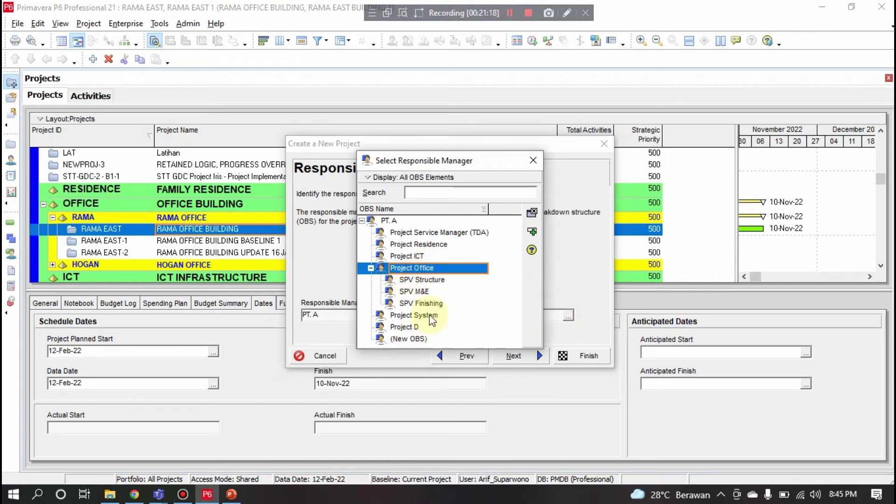
{"action": "left_click", "coordinate": [533, 160]}
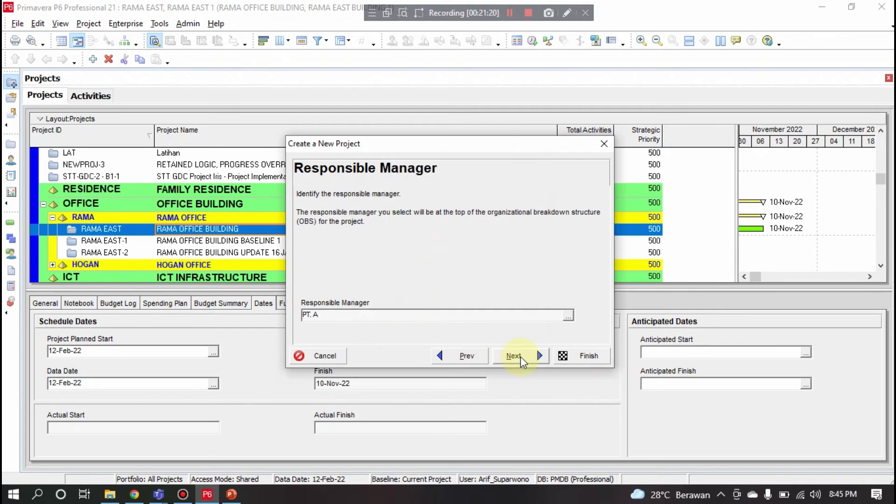
{"action": "left_click", "coordinate": [516, 357]}
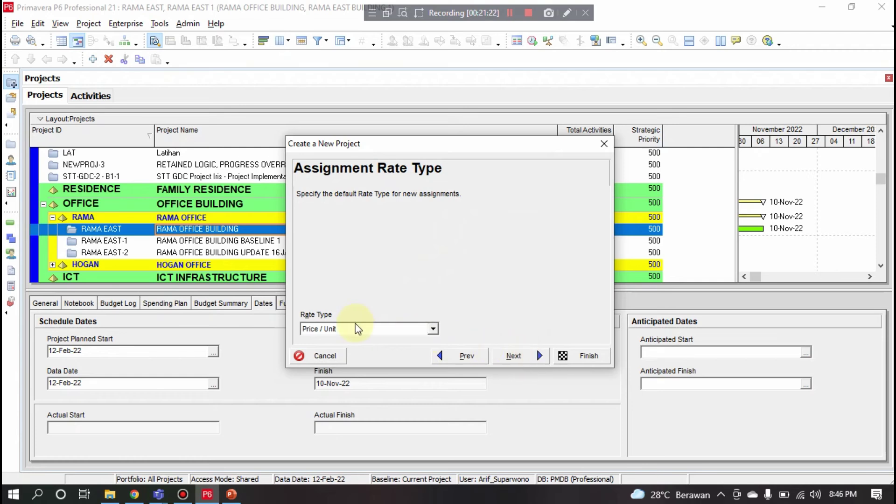
{"action": "left_click", "coordinate": [480, 356]}
Step: Assign Project Service Manager (TDA) as the new project's responsible manager
{"action": "left_click", "coordinate": [568, 317]}
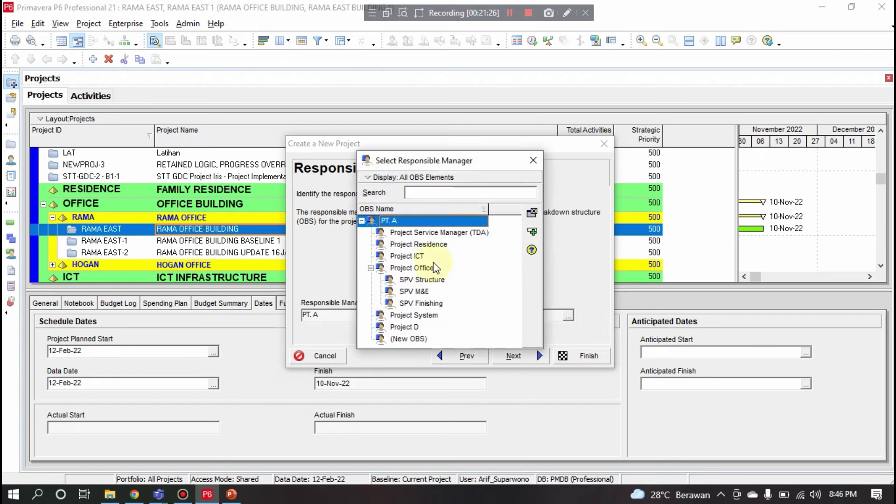
{"action": "left_click", "coordinate": [439, 233]}
{"action": "left_click", "coordinate": [436, 245]}
{"action": "left_click", "coordinate": [430, 259]}
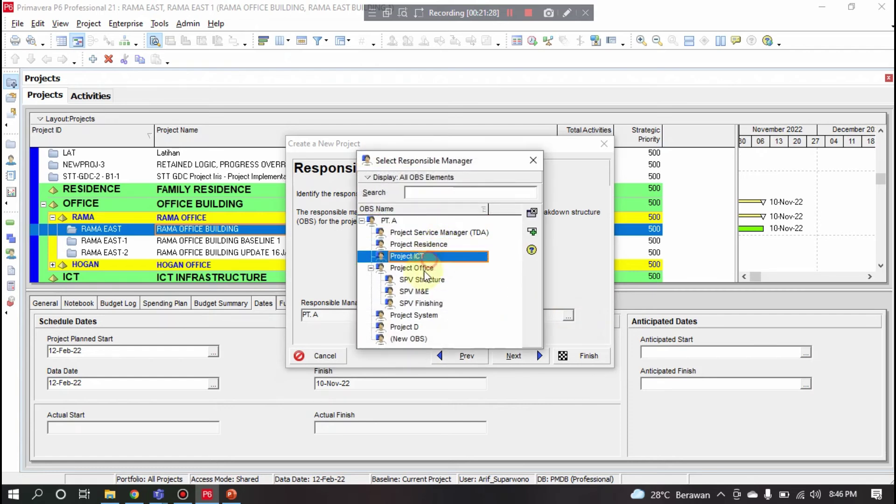
{"action": "left_click", "coordinate": [427, 270]}
{"action": "left_click", "coordinate": [440, 234]}
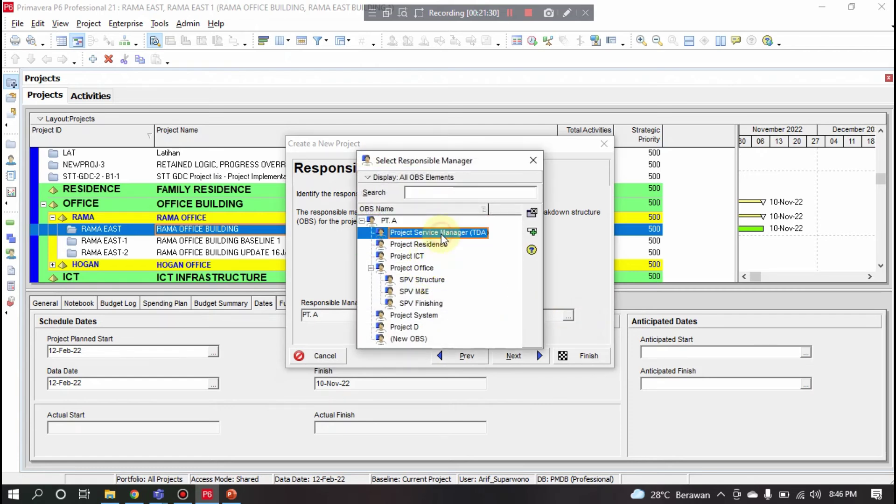
{"action": "left_click", "coordinate": [531, 233]}
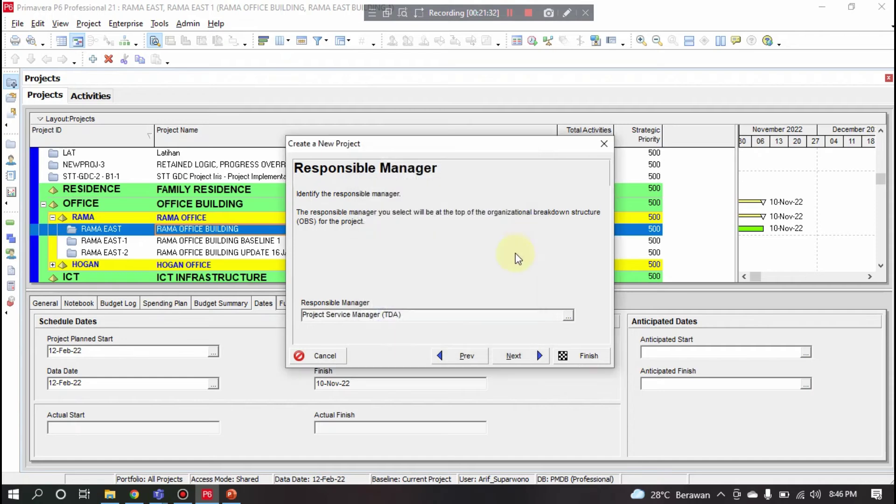
Step: Reopen the responsible manager list, filter it by Current EPS/Projects, and close it while keeping the assigned manager
{"action": "left_click", "coordinate": [568, 315]}
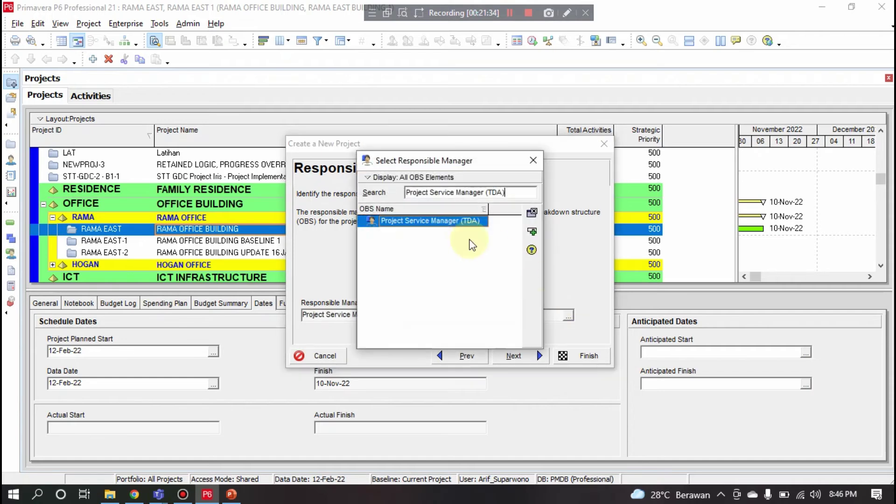
{"action": "left_click", "coordinate": [531, 229]}
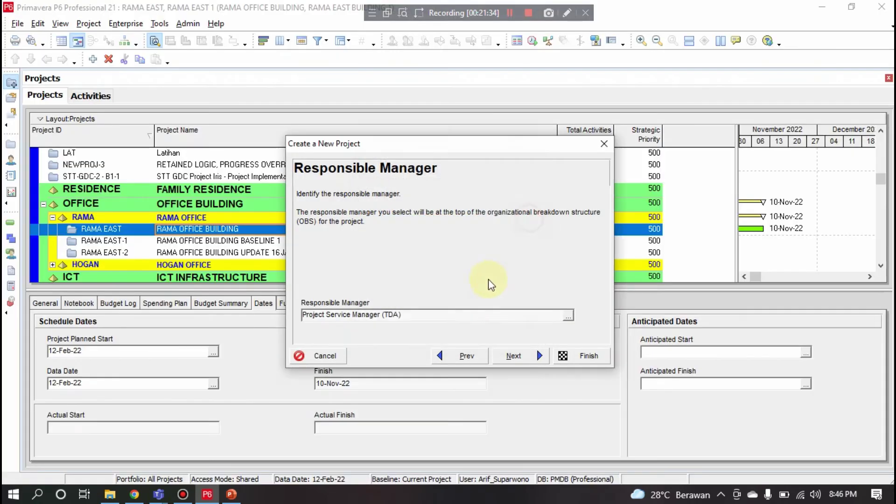
{"action": "left_click", "coordinate": [568, 316]}
{"action": "left_click", "coordinate": [456, 177]}
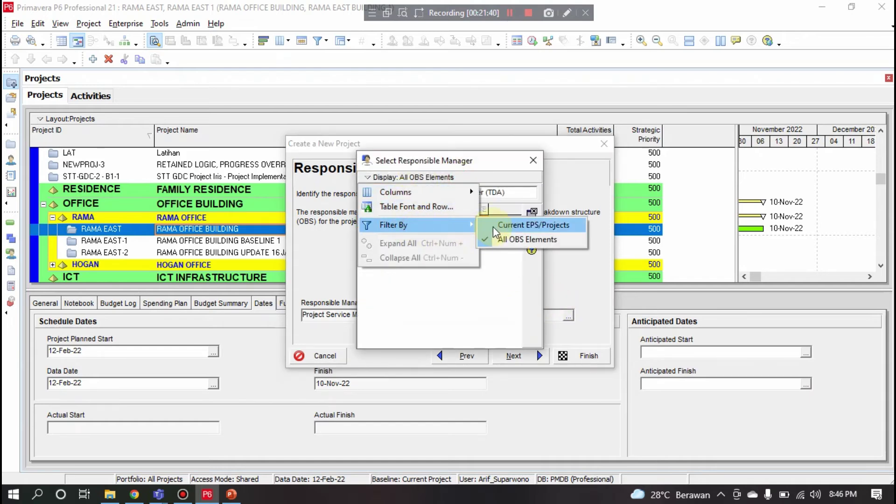
{"action": "left_click", "coordinate": [493, 226]}
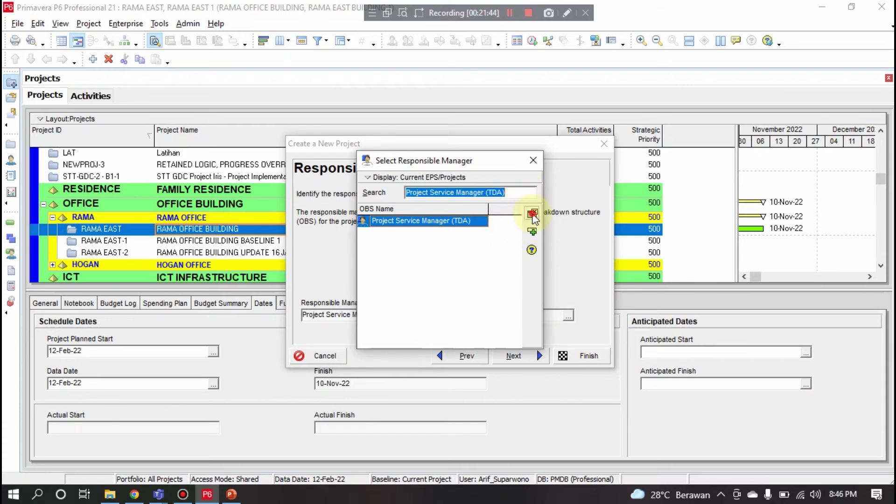
{"action": "left_click", "coordinate": [533, 214]}
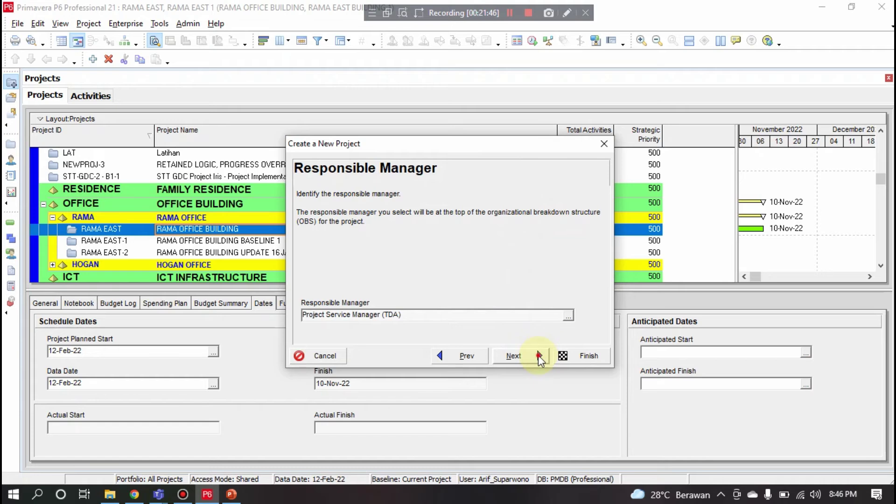
Step: Keep the Price / Unit rate type, finish creating the project and locate it in the RAMA branch
{"action": "left_click", "coordinate": [539, 357]}
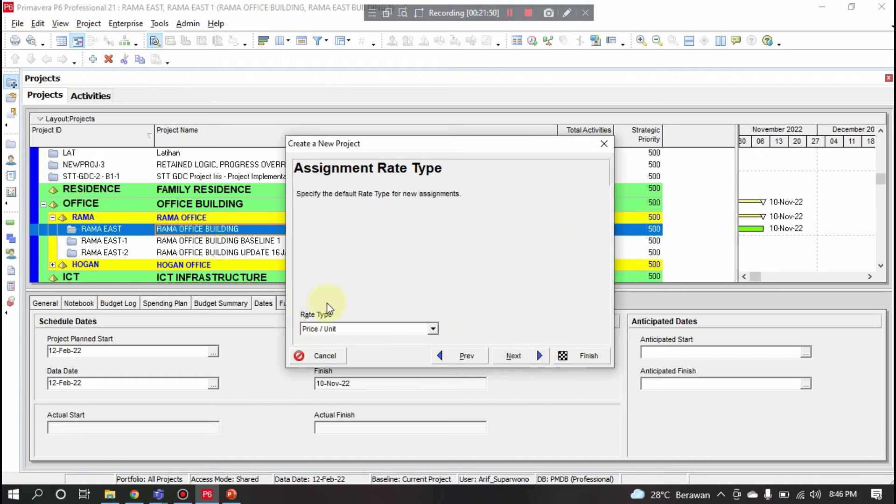
{"action": "left_click", "coordinate": [526, 357]}
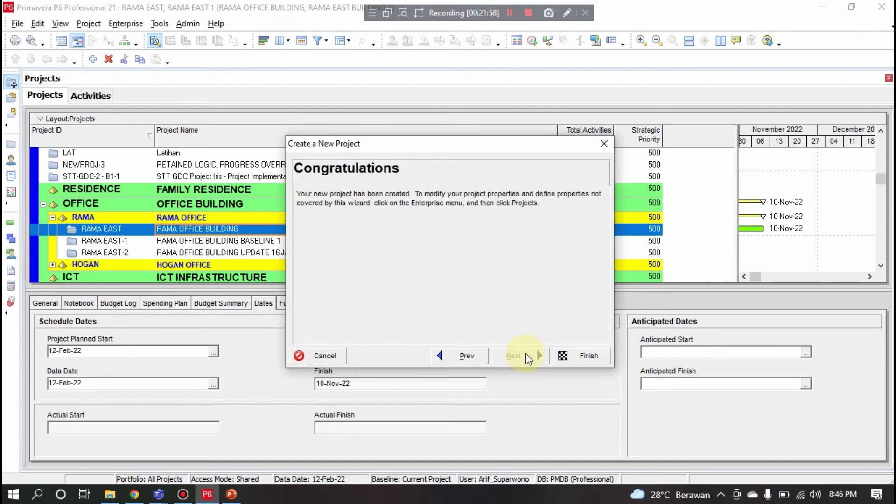
{"action": "left_click", "coordinate": [590, 356]}
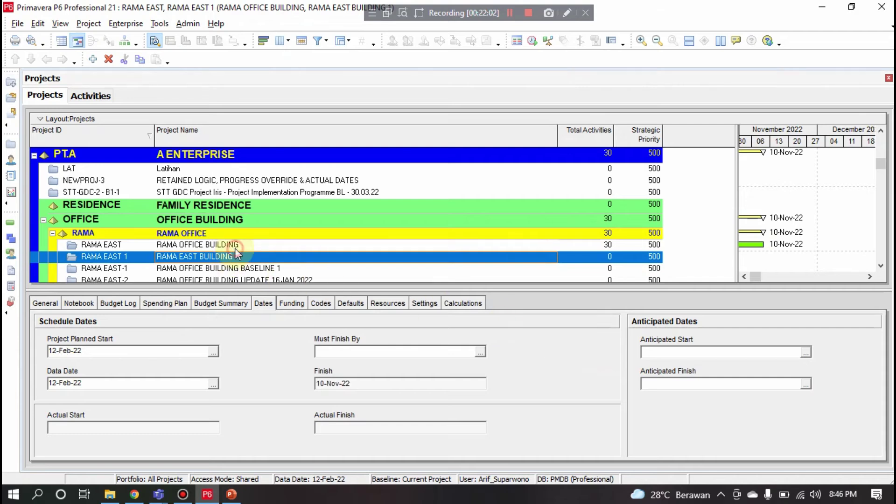
{"action": "scroll", "coordinate": [237, 259], "scroll_direction": "down", "scroll_amount": 1}
{"action": "scroll", "coordinate": [238, 261], "scroll_direction": "down", "scroll_amount": 1}
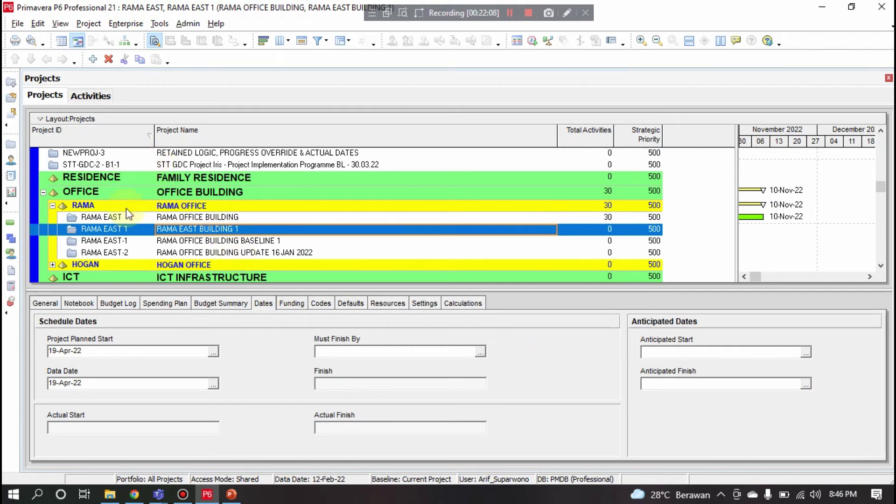
Step: Close all open projects and confirm the closure
{"action": "left_click", "coordinate": [17, 23]}
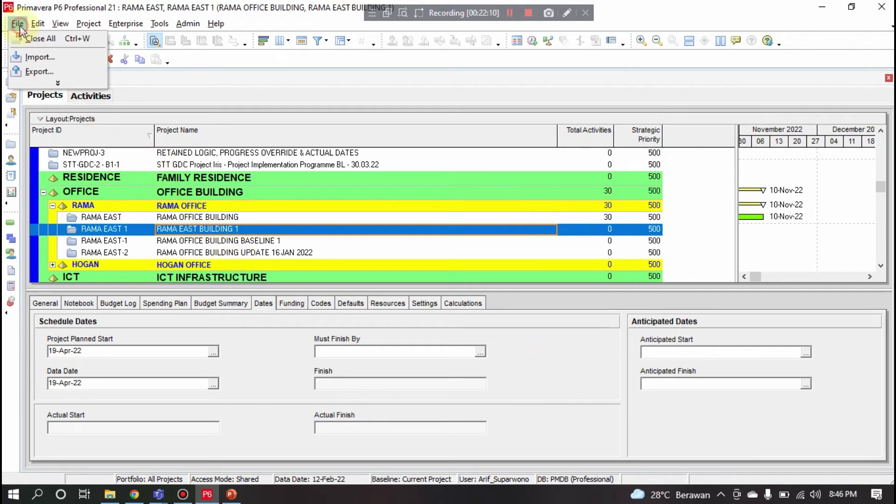
{"action": "left_click", "coordinate": [99, 218]}
{"action": "left_click", "coordinate": [93, 230]}
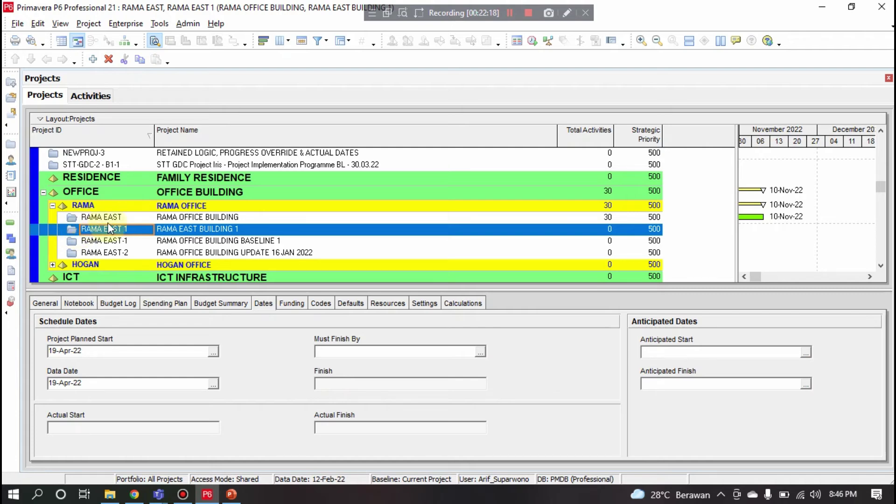
{"action": "left_click", "coordinate": [83, 241]}
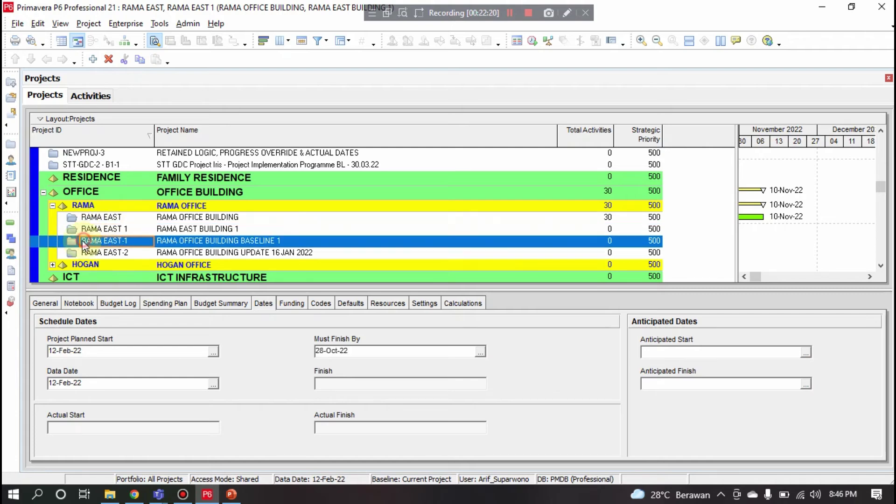
{"action": "left_click", "coordinate": [76, 250]}
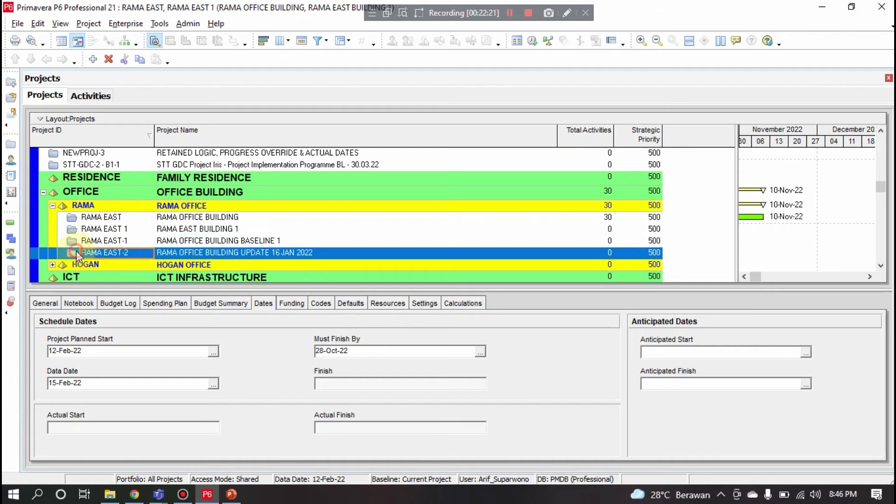
{"action": "left_click", "coordinate": [16, 24]}
{"action": "left_click", "coordinate": [40, 39]}
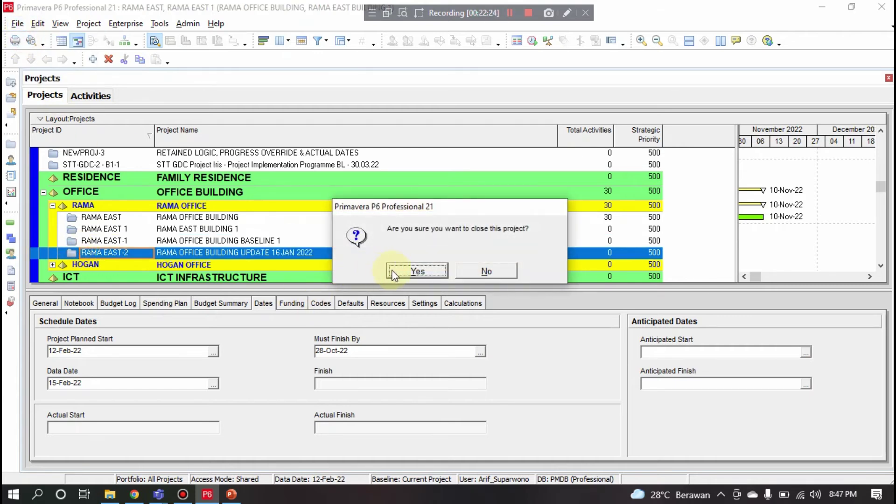
{"action": "left_click", "coordinate": [417, 269]}
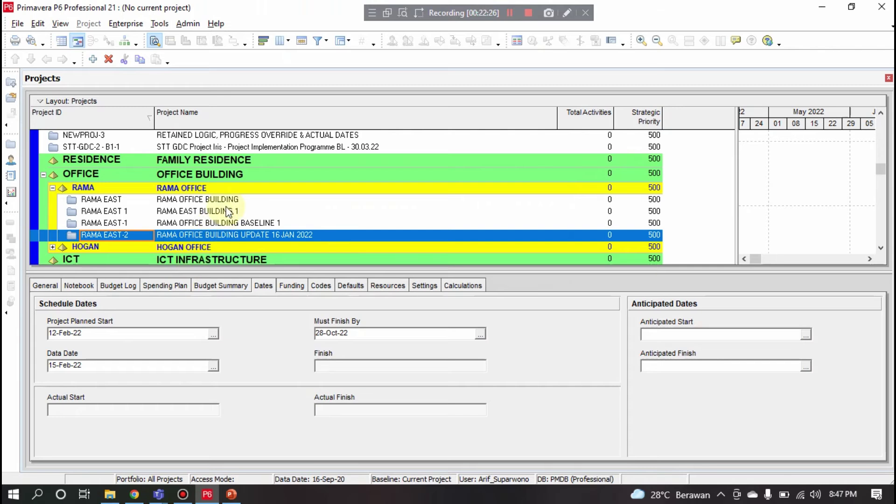
Step: Open only the RAMA EAST 1 project from the RAMA branch and display its work breakdown structure
{"action": "left_click", "coordinate": [230, 213]}
{"action": "right_click", "coordinate": [232, 216]}
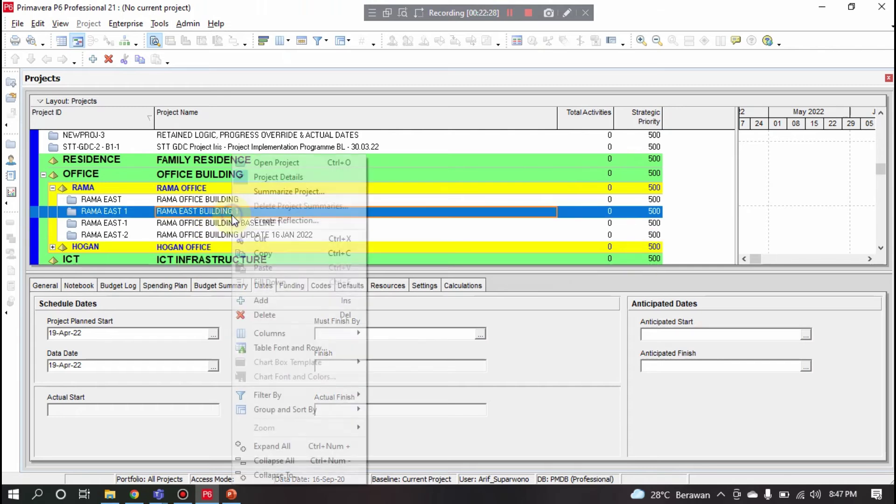
{"action": "left_click", "coordinate": [171, 202]}
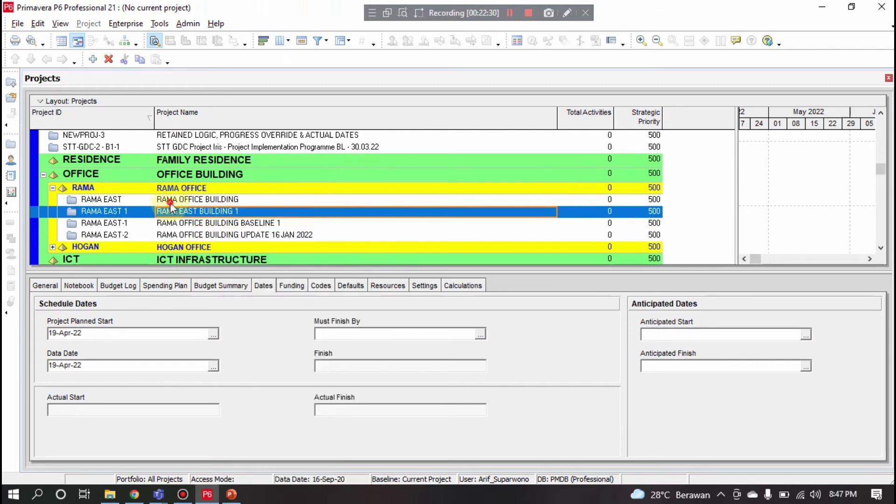
{"action": "left_click", "coordinate": [210, 213]}
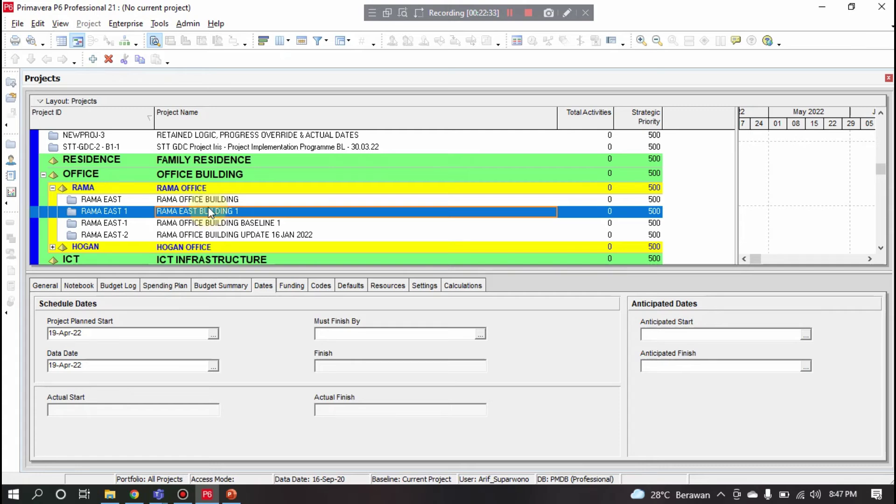
{"action": "right_click", "coordinate": [158, 215]}
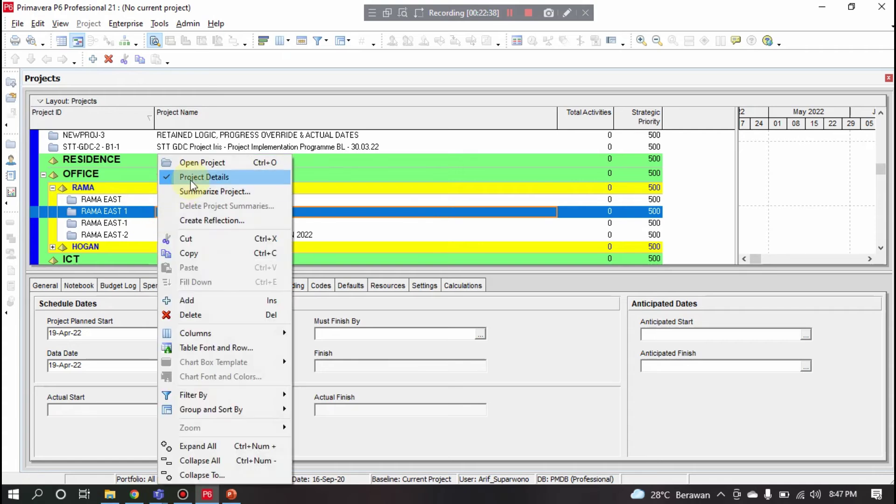
{"action": "left_click", "coordinate": [198, 161]}
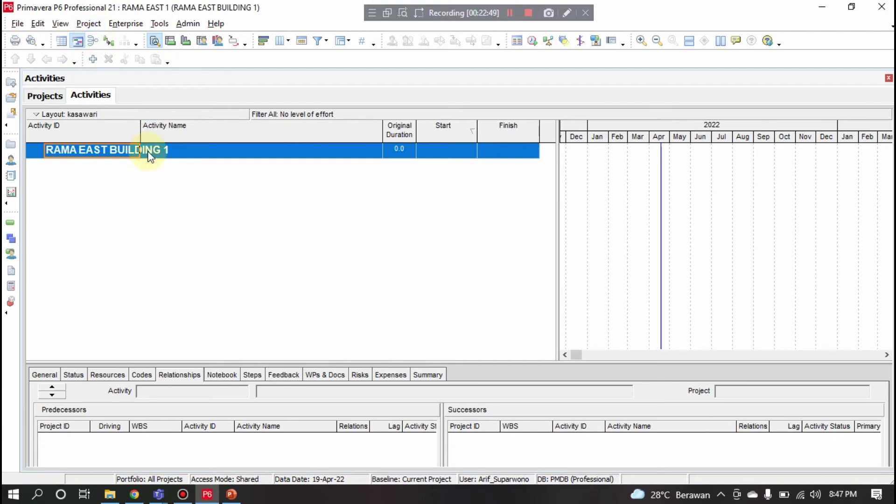
{"action": "left_click", "coordinate": [91, 25]}
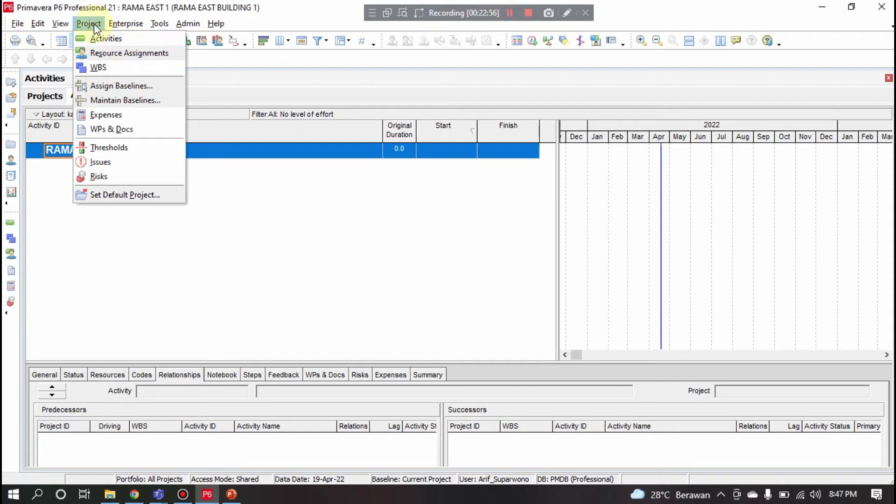
{"action": "left_click", "coordinate": [101, 69]}
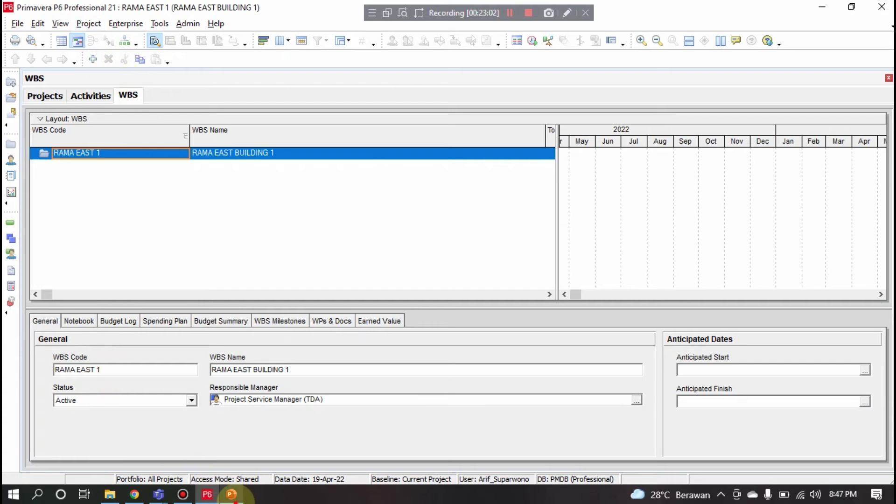
Step: Switch to the PowerPoint presentation and examine the Rama Office chart on slide 9, Define Work Breakdown Structure (WBS)
{"action": "left_click", "coordinate": [231, 494]}
{"action": "left_click", "coordinate": [103, 334]}
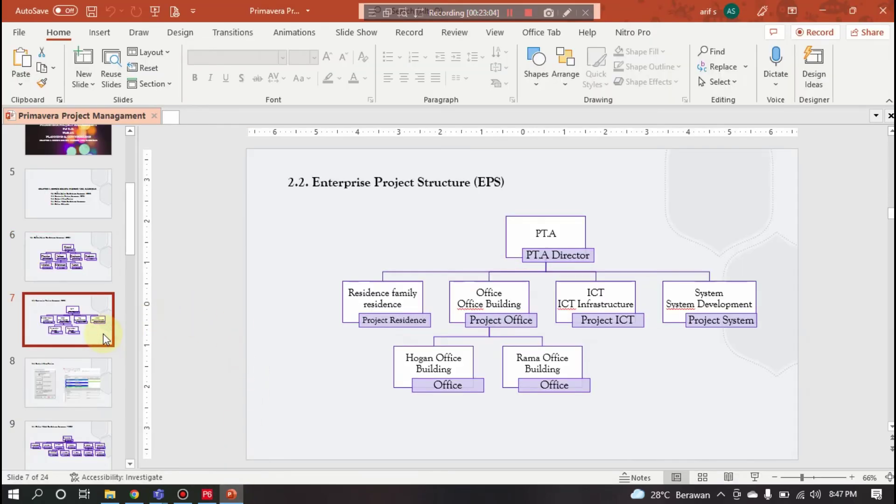
{"action": "left_click", "coordinate": [89, 388]}
{"action": "key", "text": "Down"}
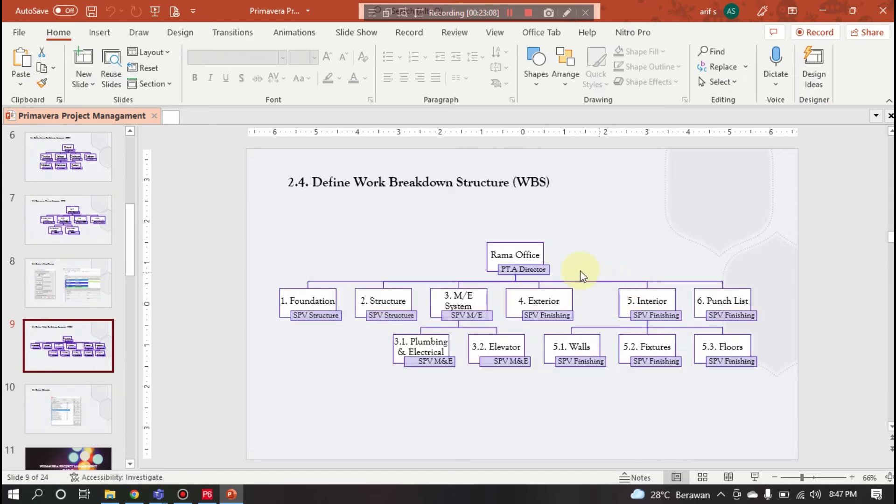
{"action": "left_click", "coordinate": [494, 255]}
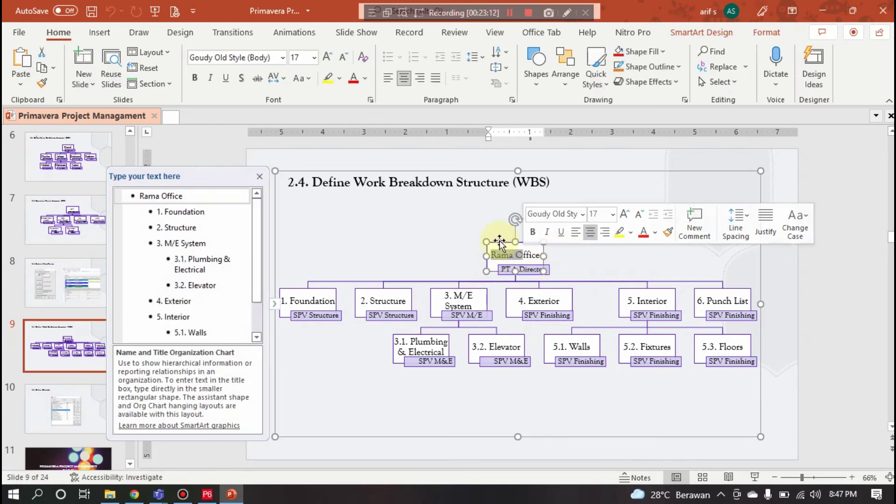
{"action": "left_click", "coordinate": [260, 176]}
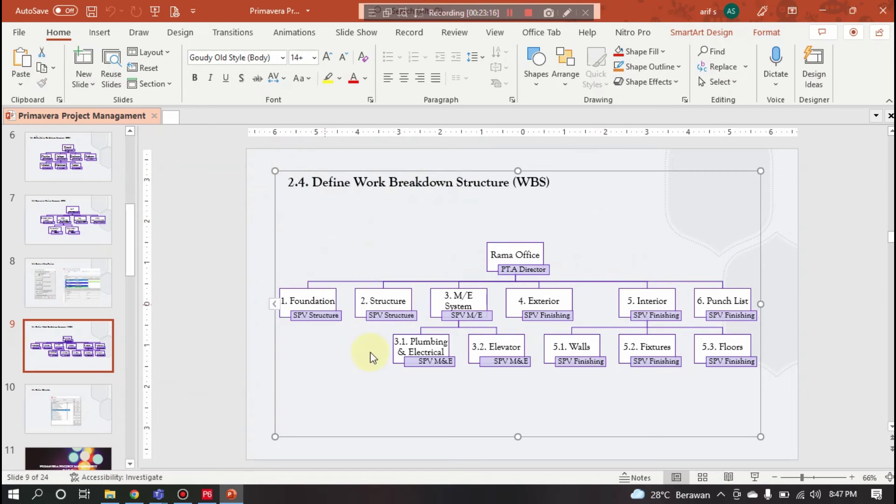
{"action": "left_click", "coordinate": [795, 181]}
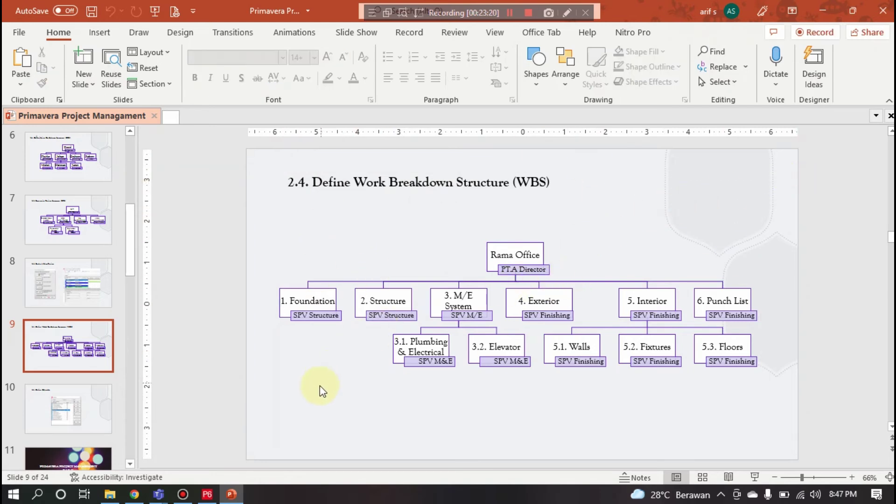
Step: Switch back to Primavera P6 and add a WBS element with code 1 named FOUNDATION under RAMA EAST BUILDING 1
{"action": "left_click", "coordinate": [207, 494]}
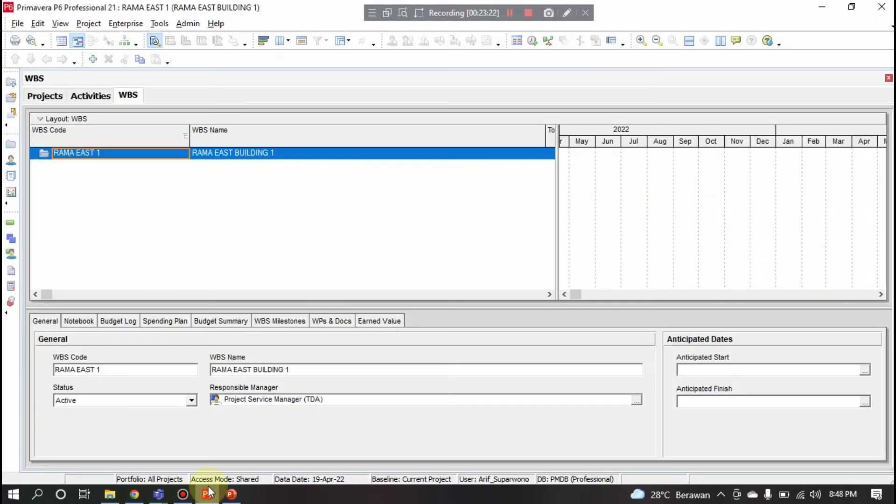
{"action": "left_click", "coordinate": [93, 59]}
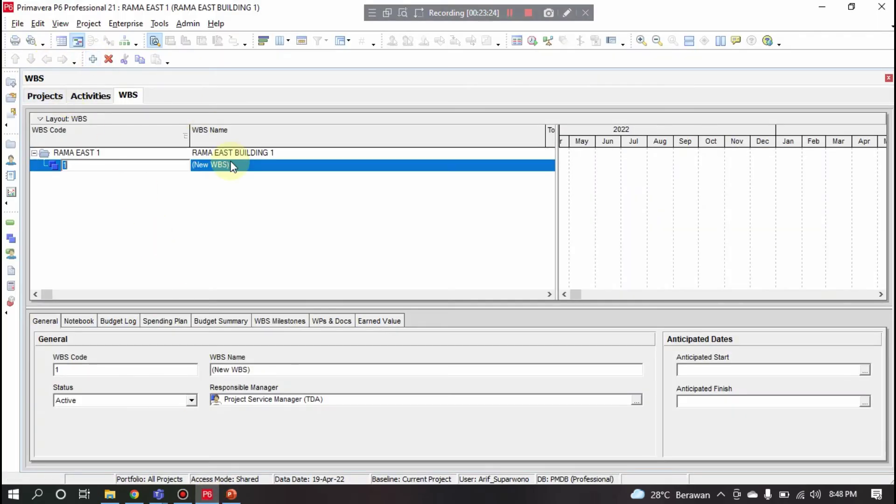
{"action": "left_click", "coordinate": [241, 168]}
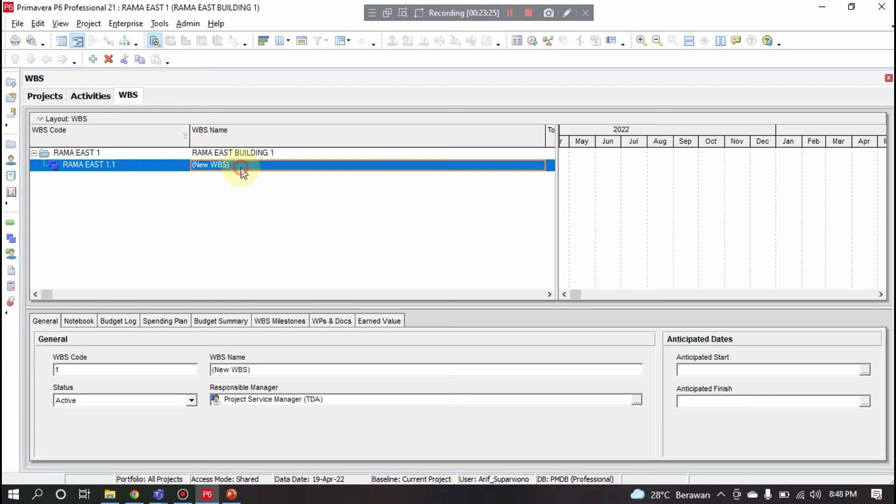
{"action": "left_click", "coordinate": [280, 153]}
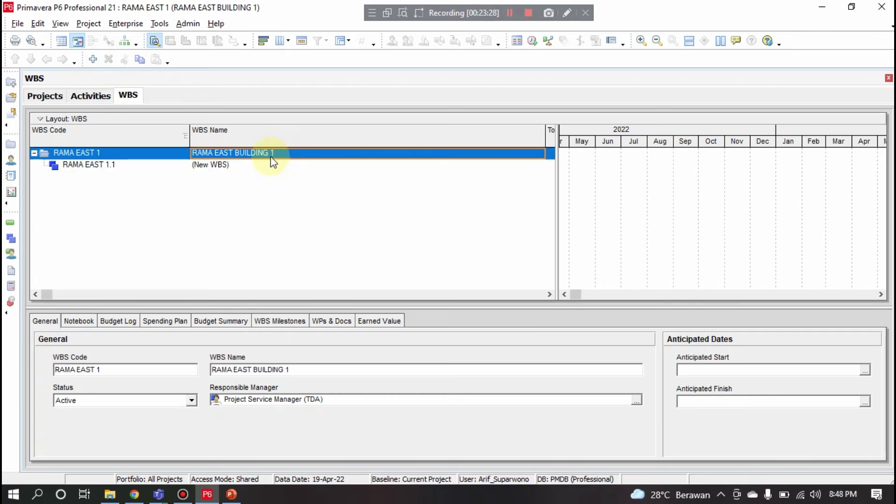
{"action": "left_click", "coordinate": [242, 169]}
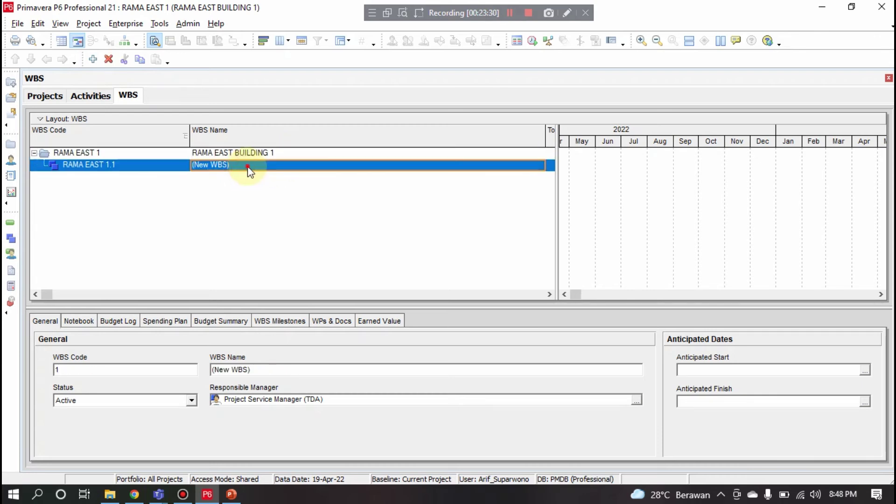
{"action": "left_click", "coordinate": [248, 168]}
{"action": "type", "text": "FOU"}
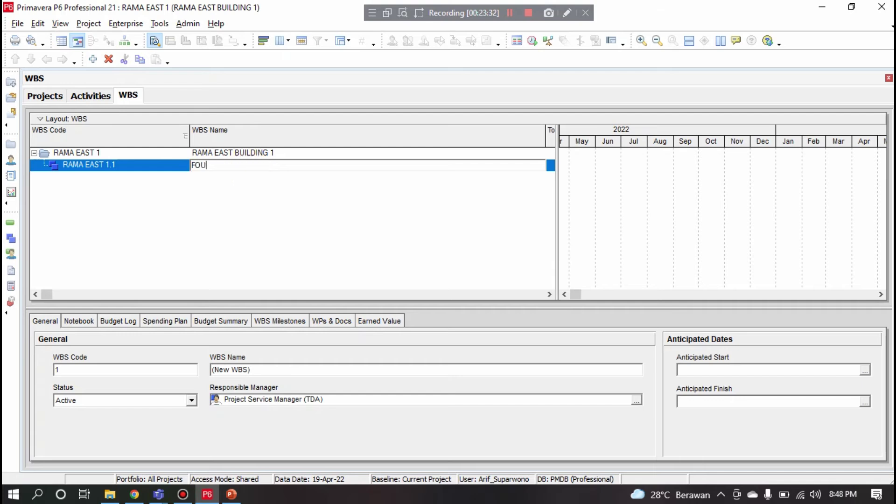
{"action": "type", "text": "NDATION"}
{"action": "key", "text": "Return"}
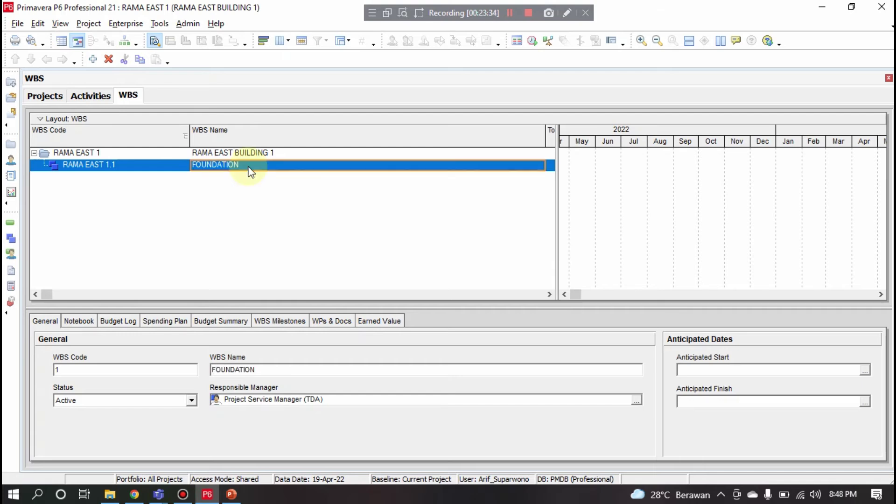
Step: Add a WBS element named STRUCTURE with code 2 at the same level as FOUNDATION
{"action": "left_click", "coordinate": [93, 59]}
{"action": "type", "text": "2"}
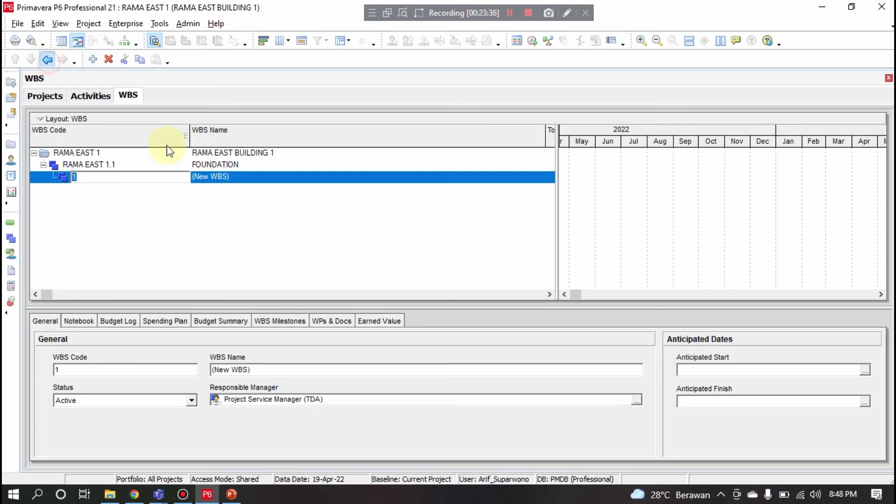
{"action": "left_click", "coordinate": [242, 177]}
{"action": "type", "text": "STR"}
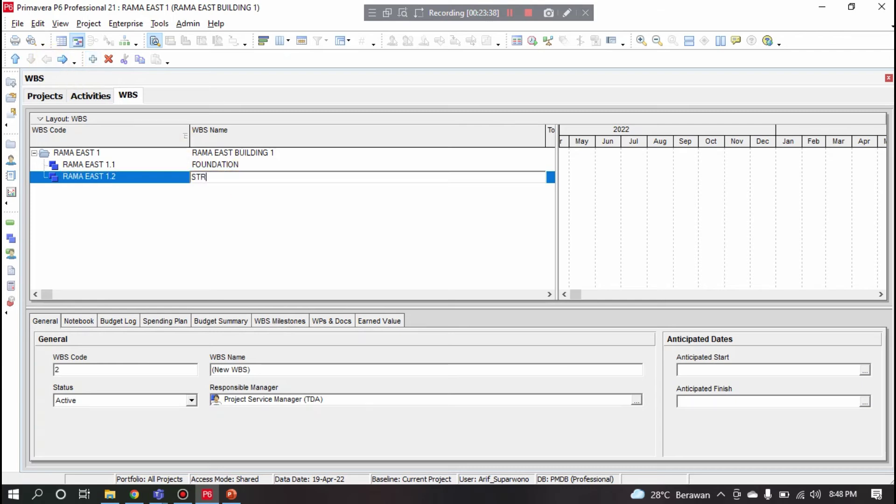
{"action": "type", "text": "UCTURE"}
{"action": "key", "text": "Return"}
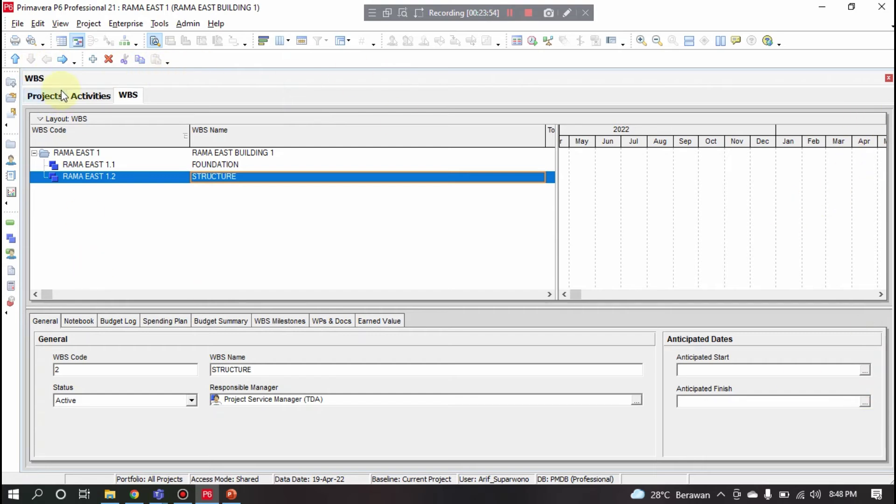
Step: Add a WBS element named M/E SYSTEM with code 3 at the same level as STRUCTURE
{"action": "left_click", "coordinate": [93, 59]}
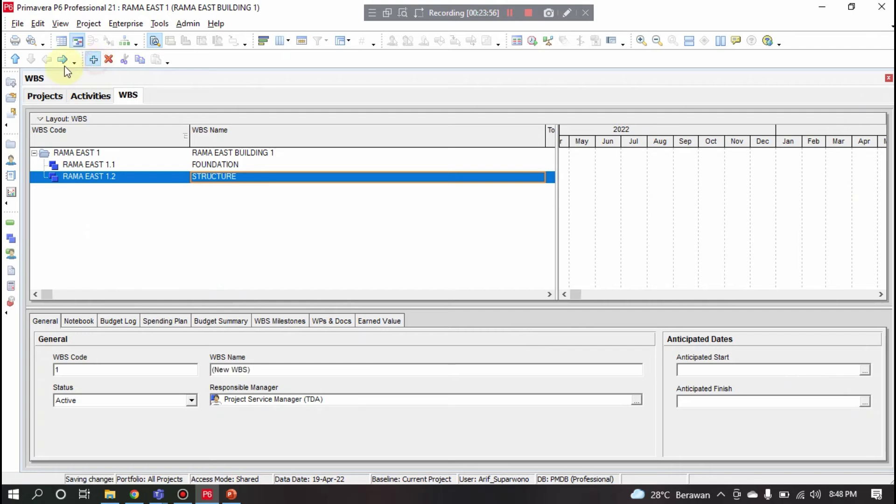
{"action": "left_click", "coordinate": [233, 189]}
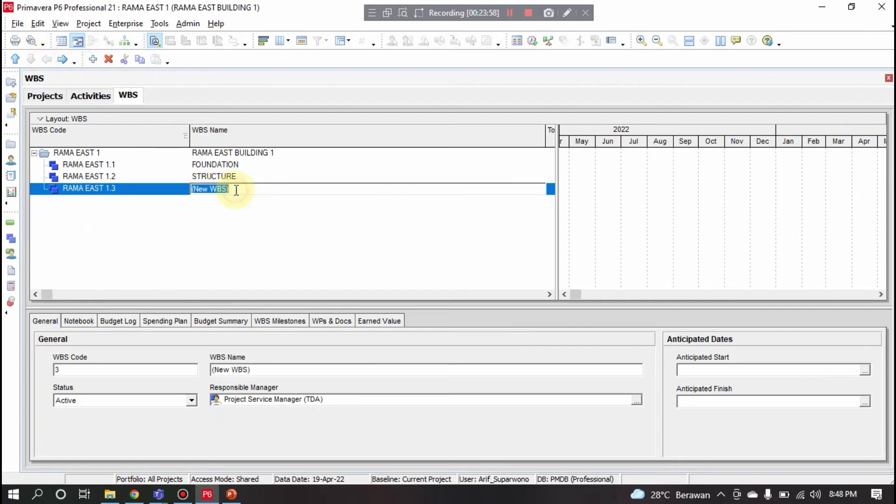
{"action": "type", "text": "M/E"}
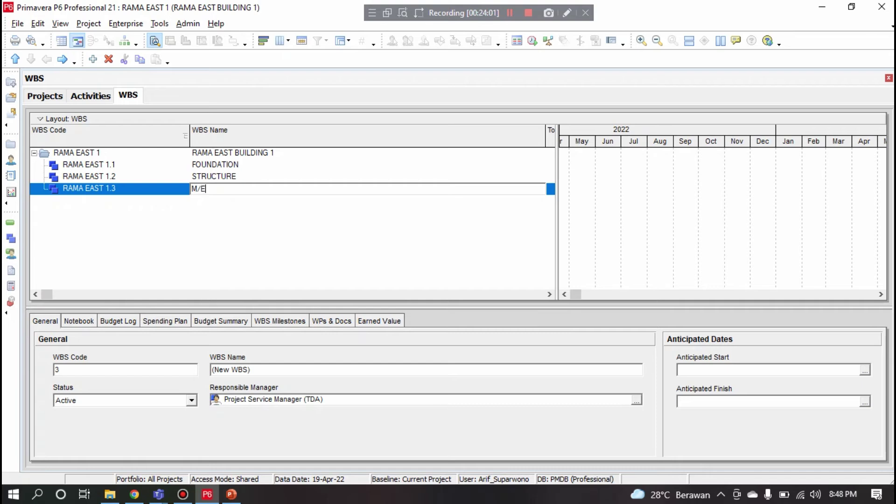
{"action": "type", "text": "SYSTEM"}
{"action": "key", "text": "Return"}
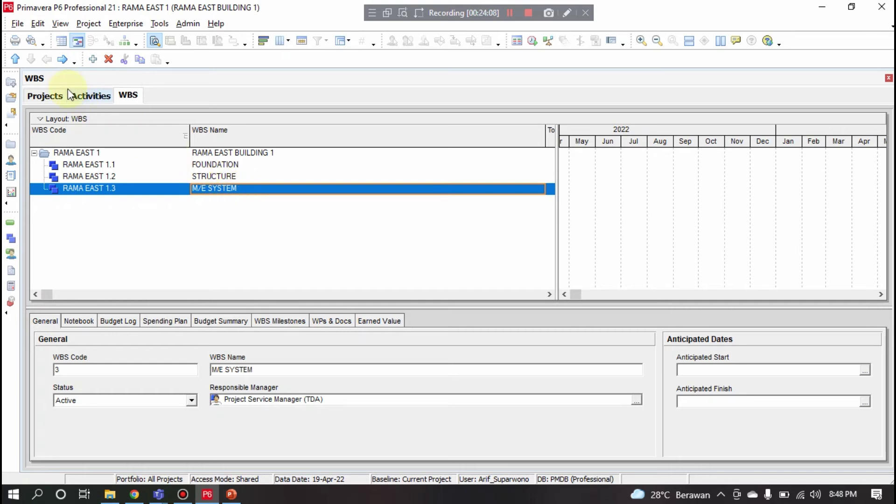
Step: Add a WBS element with code 4 and try its outline levels, leaving it indented under M/E SYSTEM
{"action": "left_click", "coordinate": [92, 59]}
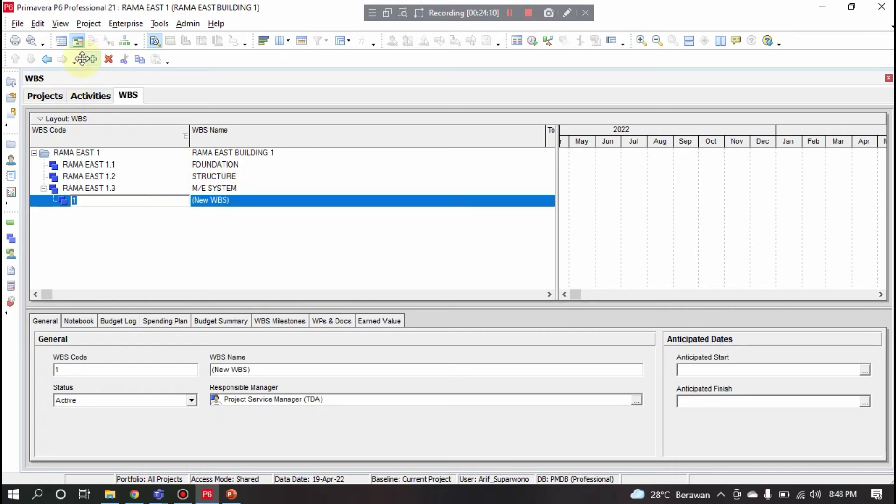
{"action": "left_click", "coordinate": [48, 60]}
{"action": "left_click", "coordinate": [62, 59]}
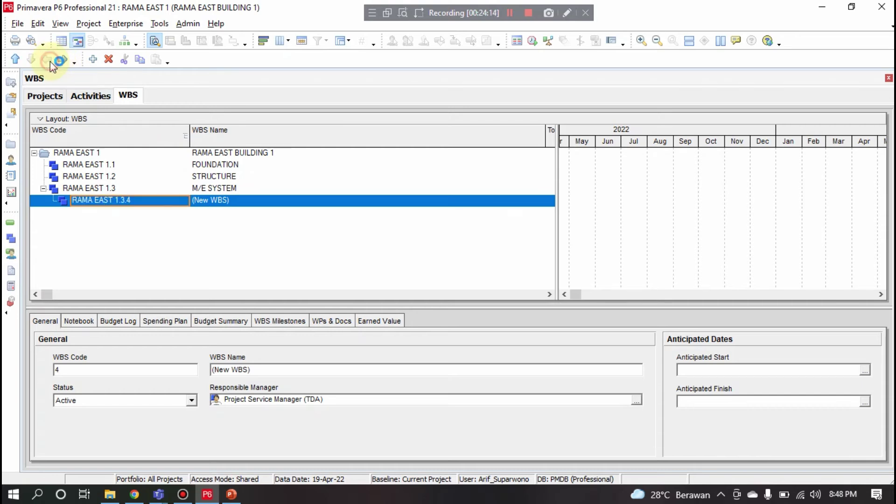
{"action": "left_click", "coordinate": [49, 60]}
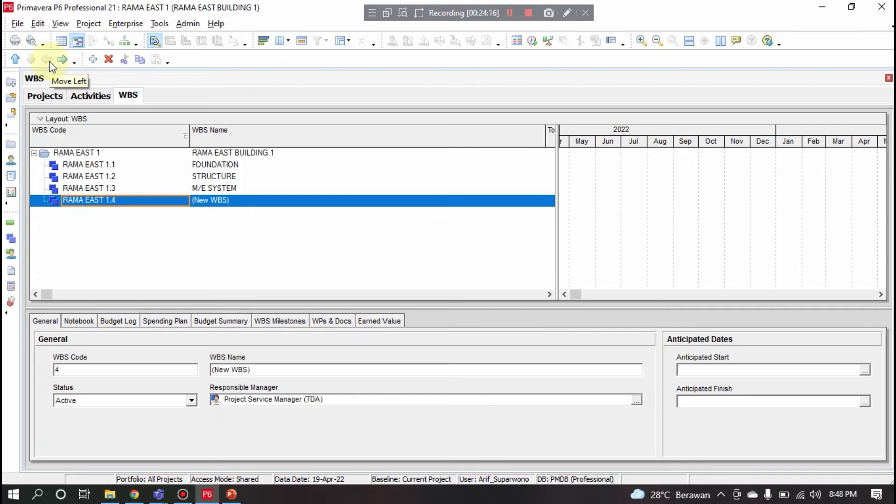
{"action": "left_click", "coordinate": [60, 60]}
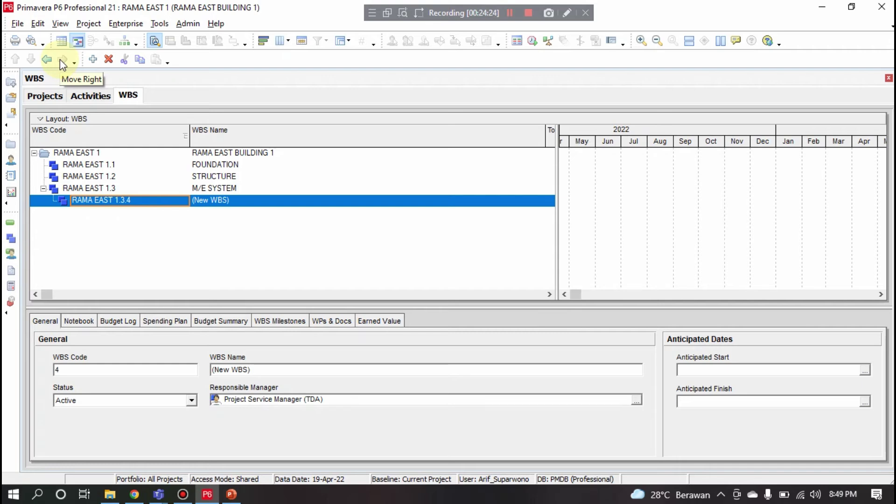
Step: Name the new WBS element under M/E SYSTEM PLUMBING
{"action": "double_click", "coordinate": [250, 201]}
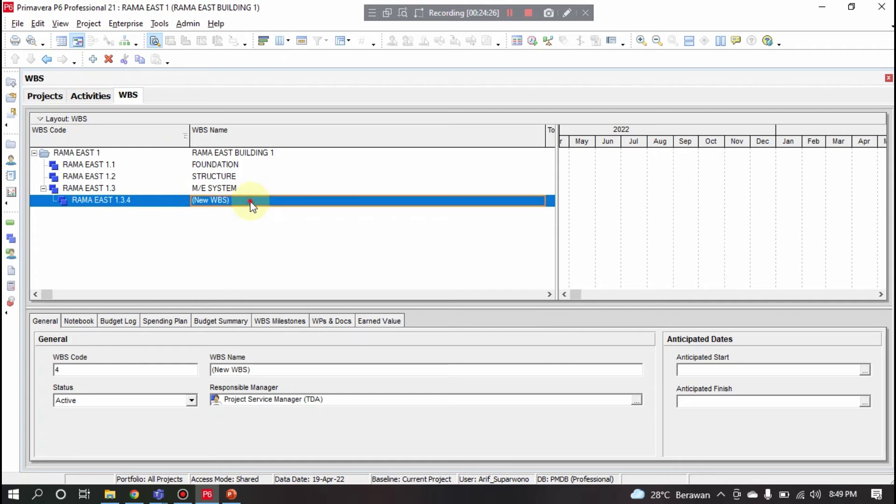
{"action": "type", "text": "PLUMBIN"}
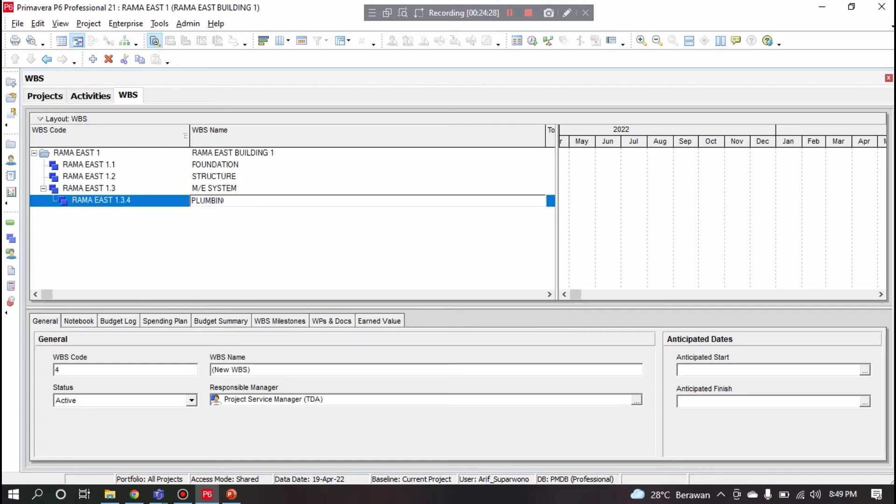
{"action": "type", "text": "G"}
{"action": "key", "text": "Return"}
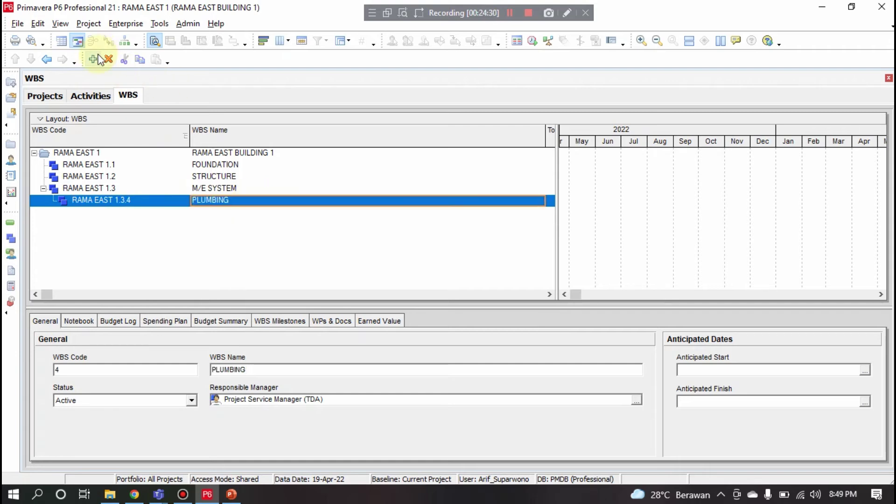
Step: Switch to the PowerPoint presentation to check the WBS chart on slide 9, and return to Primavera P6
{"action": "left_click", "coordinate": [231, 496]}
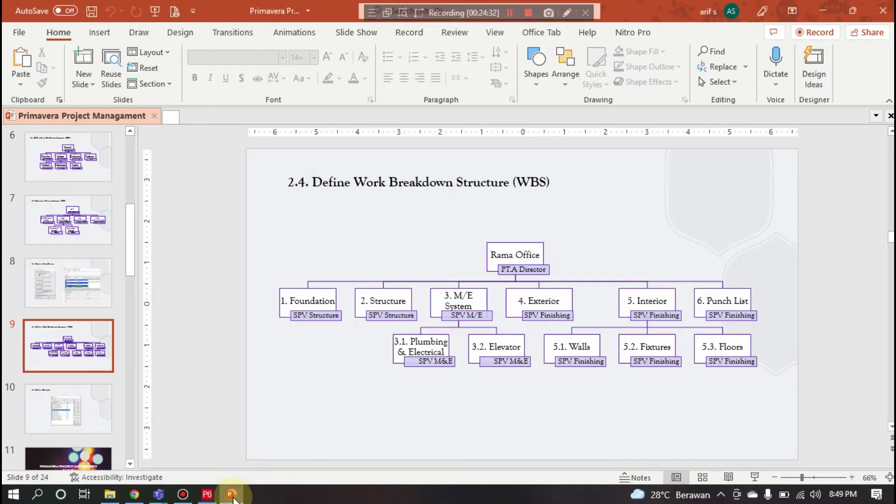
{"action": "scroll", "coordinate": [94, 415], "scroll_direction": "down", "scroll_amount": 3}
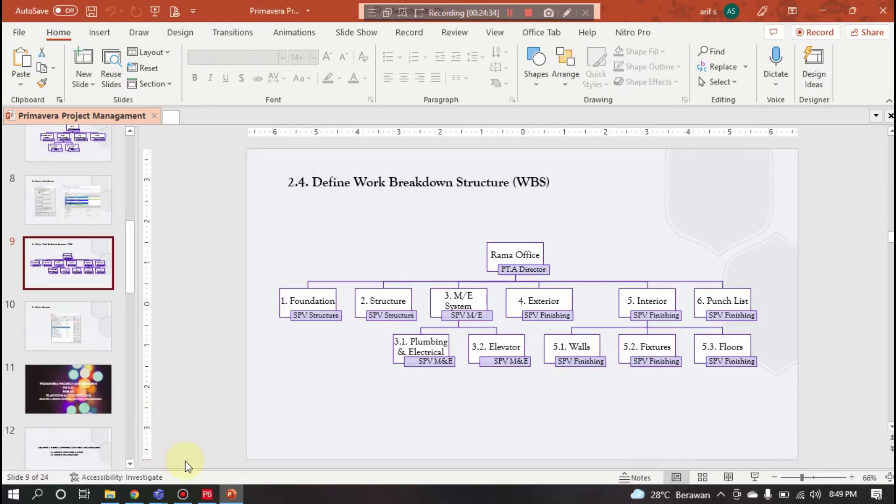
{"action": "left_click", "coordinate": [206, 494]}
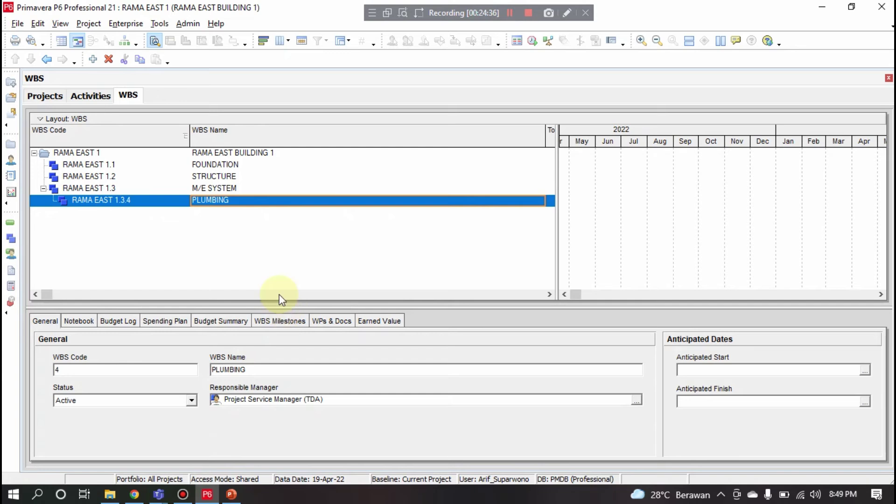
Step: Show the activities of RAMA EAST BUILDING 1 and refresh the data so the WBS bands update
{"action": "left_click", "coordinate": [92, 97]}
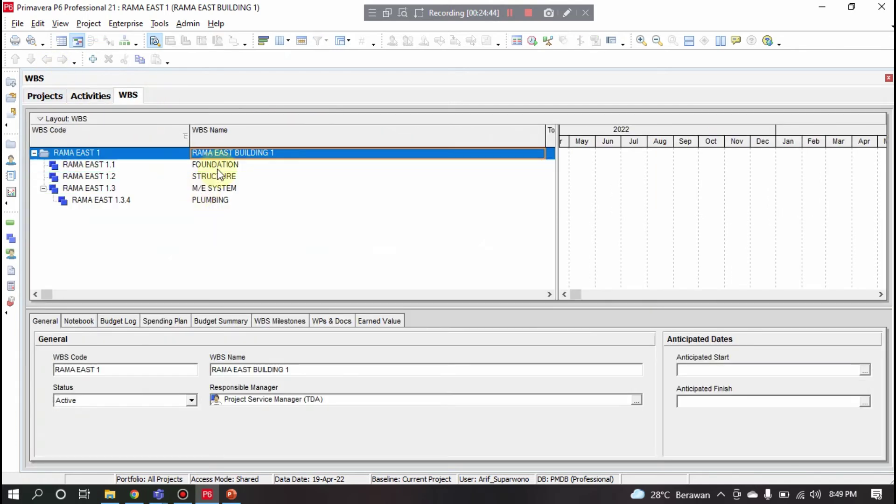
{"action": "left_click", "coordinate": [90, 96]}
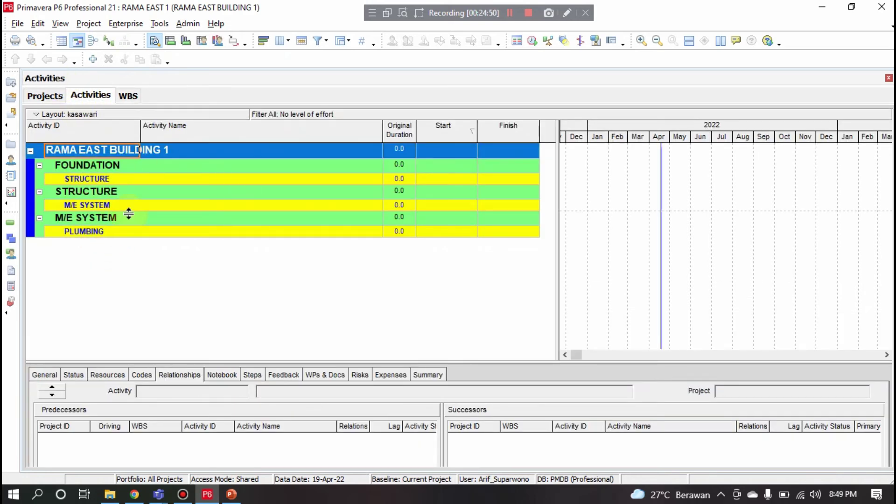
{"action": "left_click", "coordinate": [18, 25]}
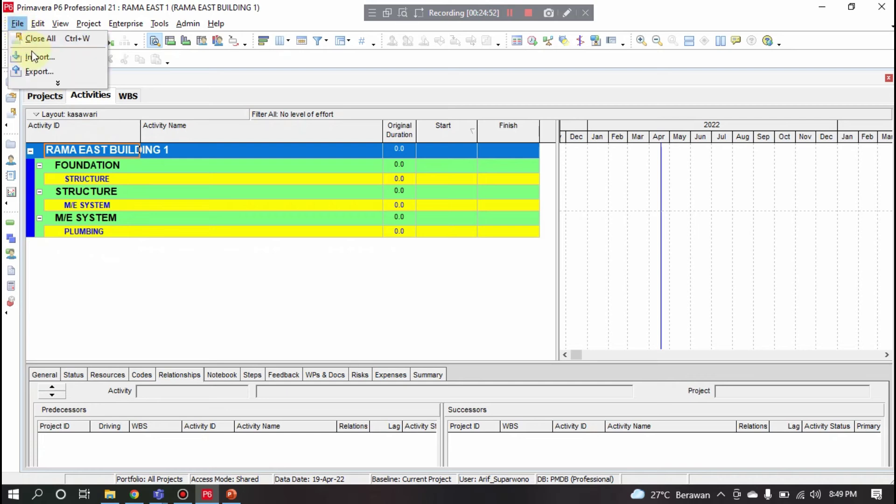
{"action": "left_click", "coordinate": [60, 81]}
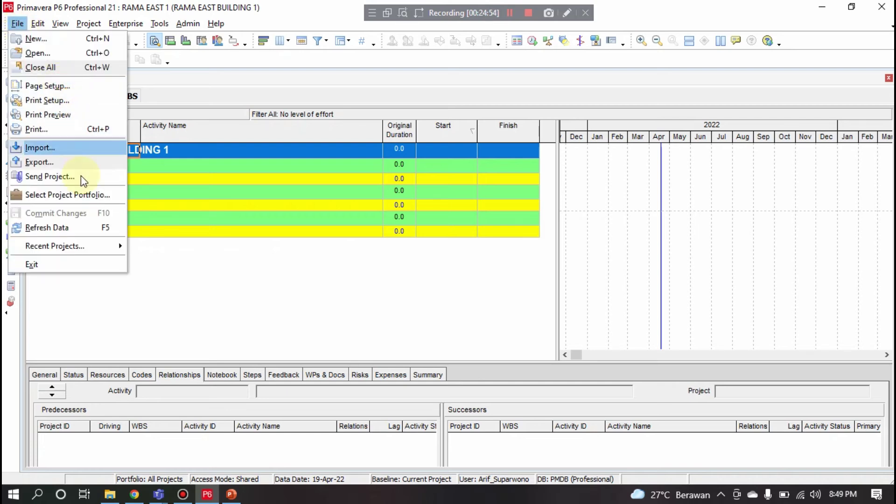
{"action": "left_click", "coordinate": [89, 227]}
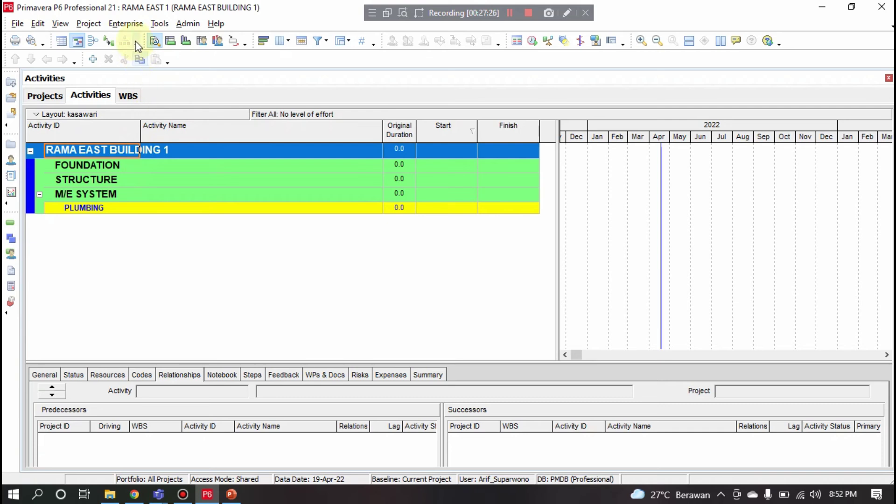
Step: Open the enterprise calendars and look through the list of global calendars
{"action": "left_click", "coordinate": [96, 24]}
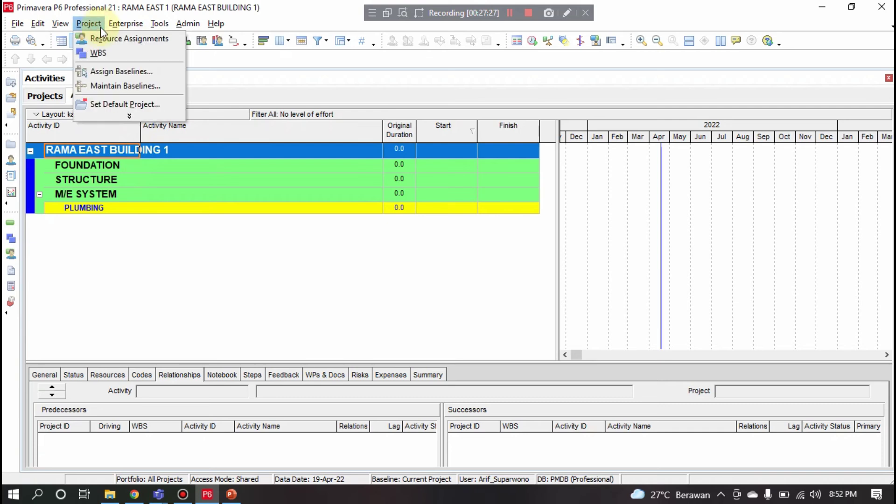
{"action": "left_click", "coordinate": [130, 116]}
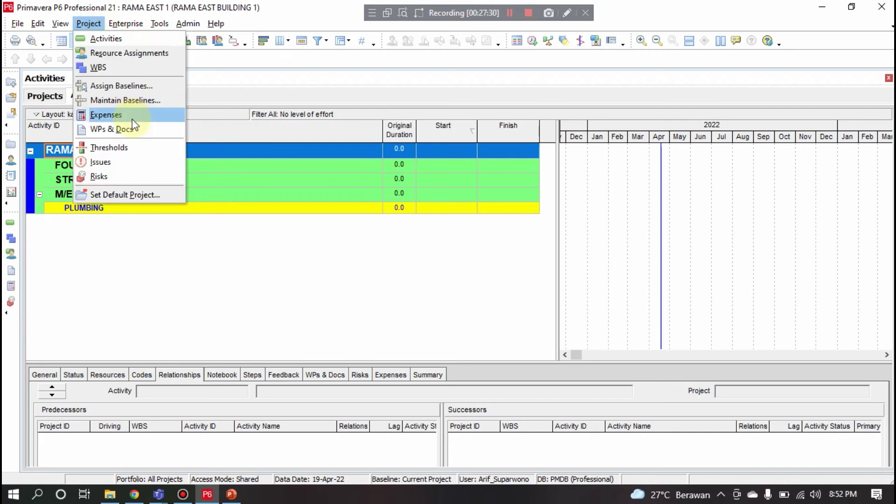
{"action": "mouse_move", "coordinate": [133, 27]}
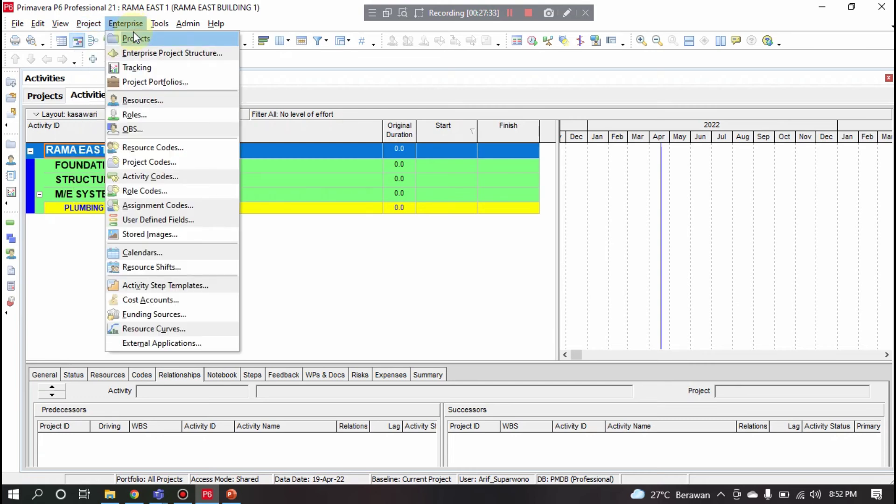
{"action": "left_click", "coordinate": [149, 254]}
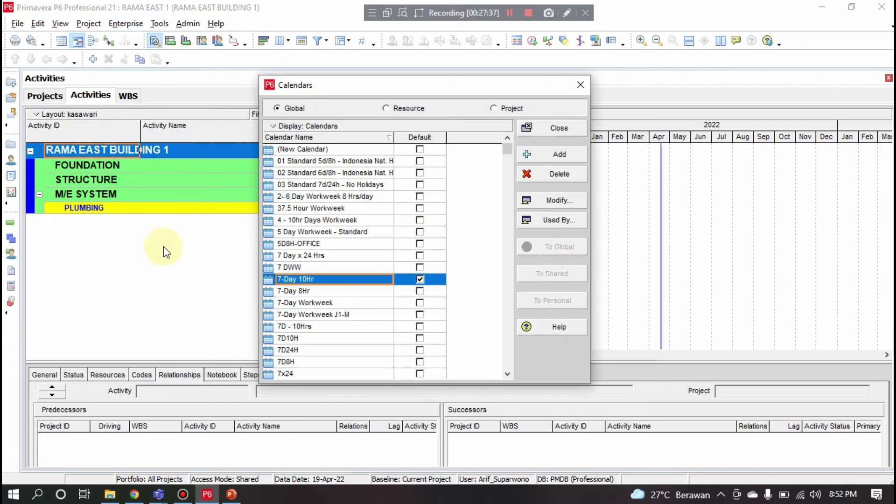
{"action": "left_click", "coordinate": [335, 164]}
{"action": "scroll", "coordinate": [323, 257], "scroll_direction": "down", "scroll_amount": 2}
{"action": "scroll", "coordinate": [323, 257], "scroll_direction": "down", "scroll_amount": 10}
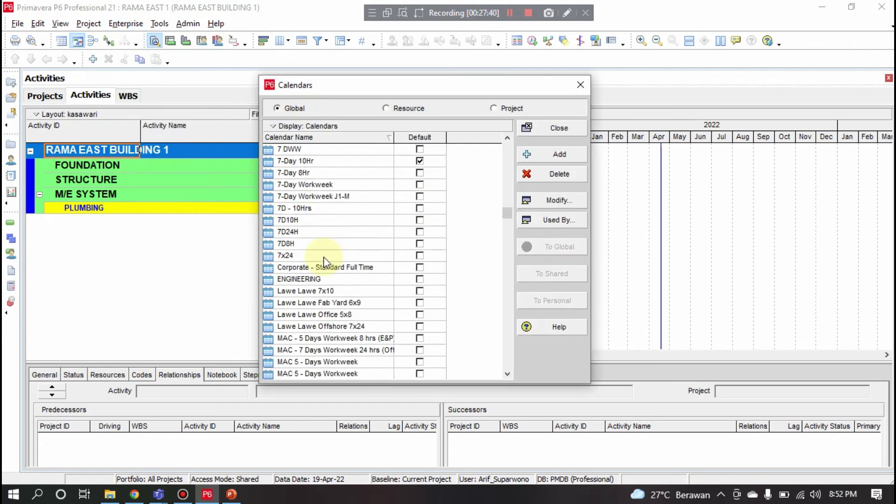
{"action": "scroll", "coordinate": [323, 261], "scroll_direction": "down", "scroll_amount": 1}
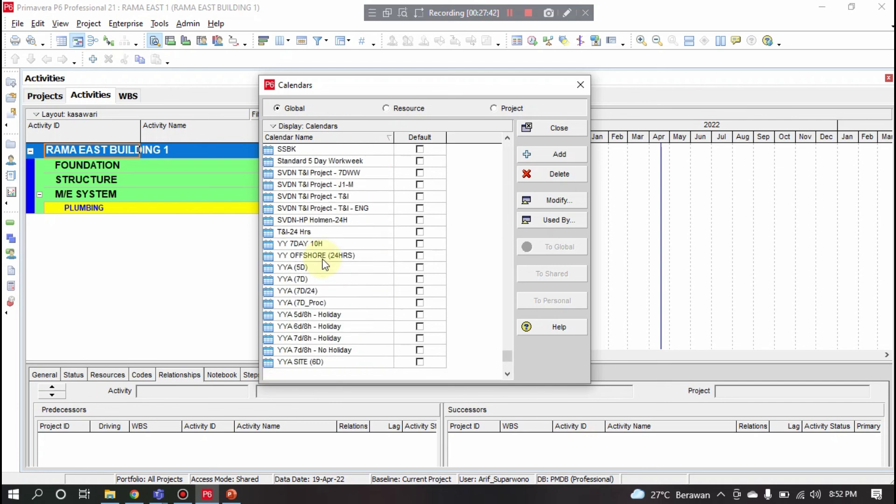
{"action": "scroll", "coordinate": [323, 260], "scroll_direction": "up", "scroll_amount": 9}
{"action": "scroll", "coordinate": [322, 262], "scroll_direction": "up", "scroll_amount": 3}
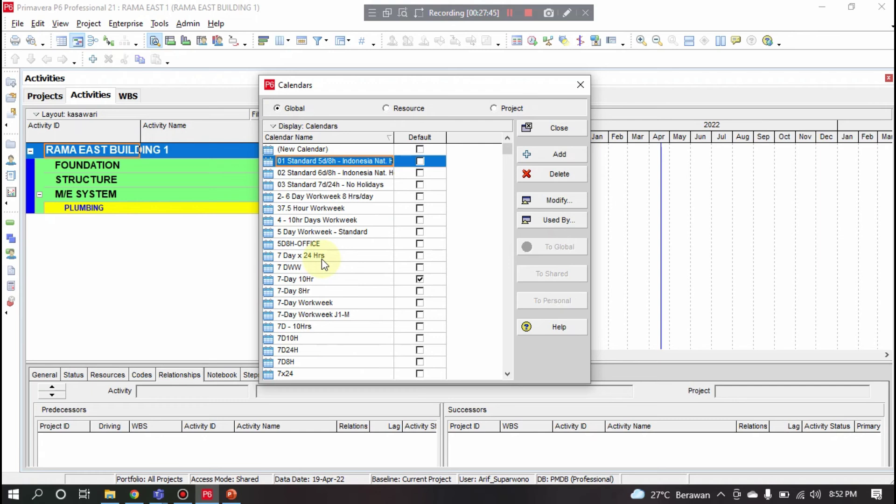
Step: Point out the global calendars 5 Day Workweek - Standard, 2- 6 Day Workweek 8 Hrs/day and 7-Day 10Hr as examples
{"action": "left_click", "coordinate": [332, 232]}
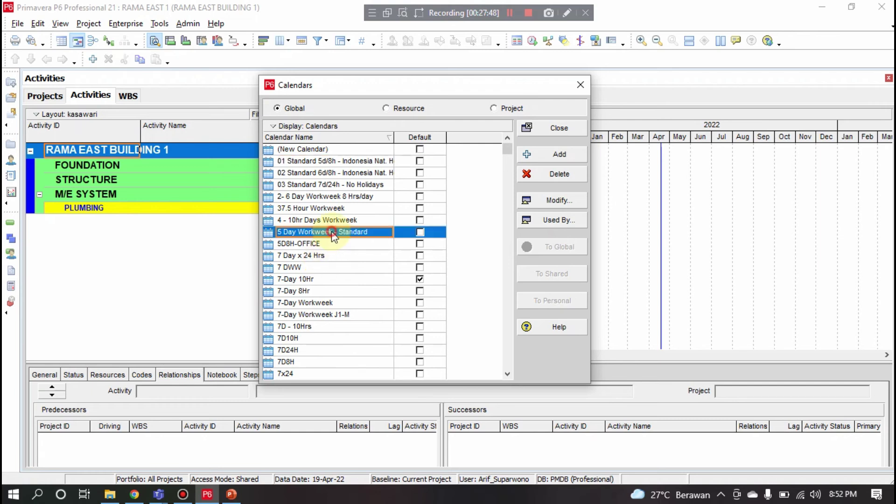
{"action": "left_click", "coordinate": [342, 198]}
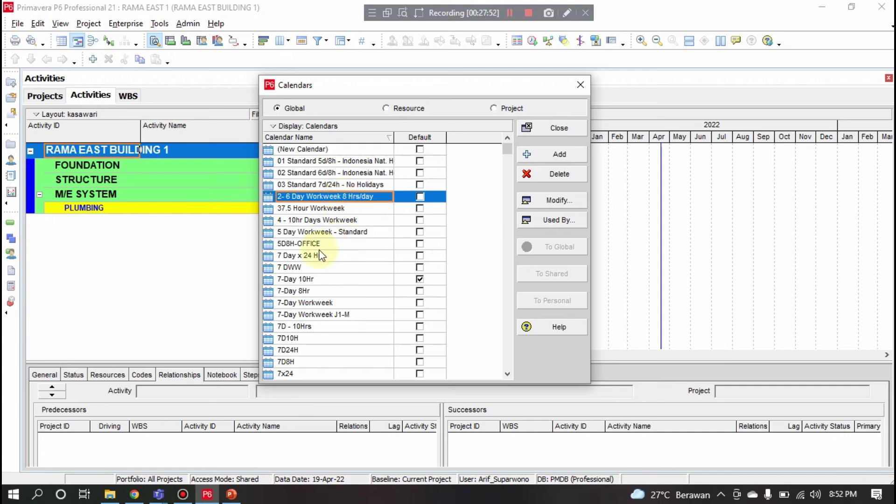
{"action": "left_click", "coordinate": [329, 280]}
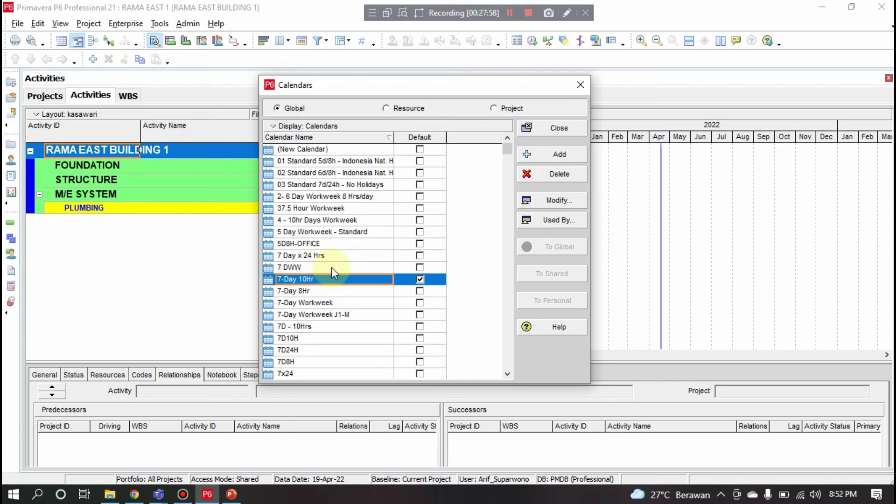
{"action": "left_click", "coordinate": [351, 233]}
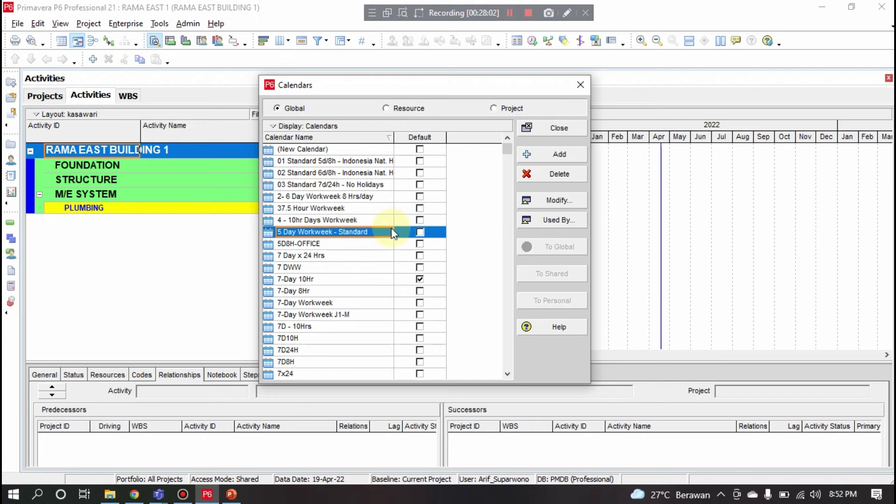
Step: Add a global calendar copied from 5 Day Workweek - Standard and name it ENGINEERING-1
{"action": "left_click", "coordinate": [555, 157]}
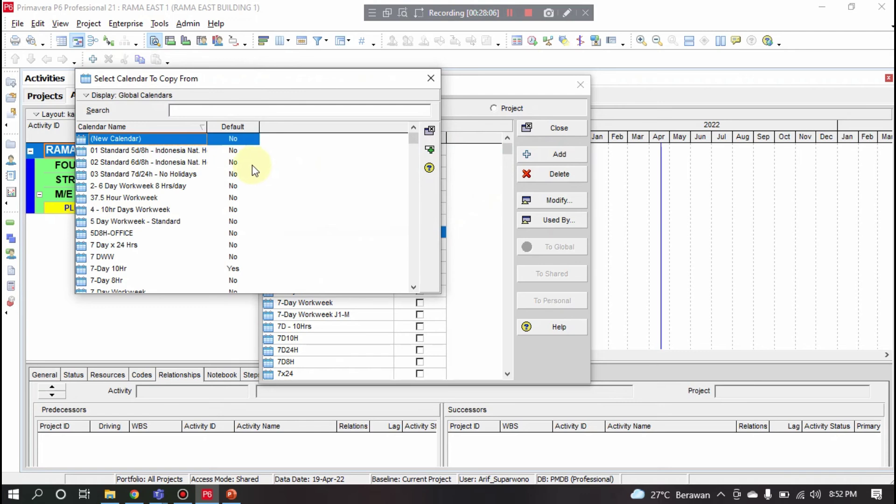
{"action": "left_click", "coordinate": [145, 222]}
{"action": "left_click", "coordinate": [433, 151]}
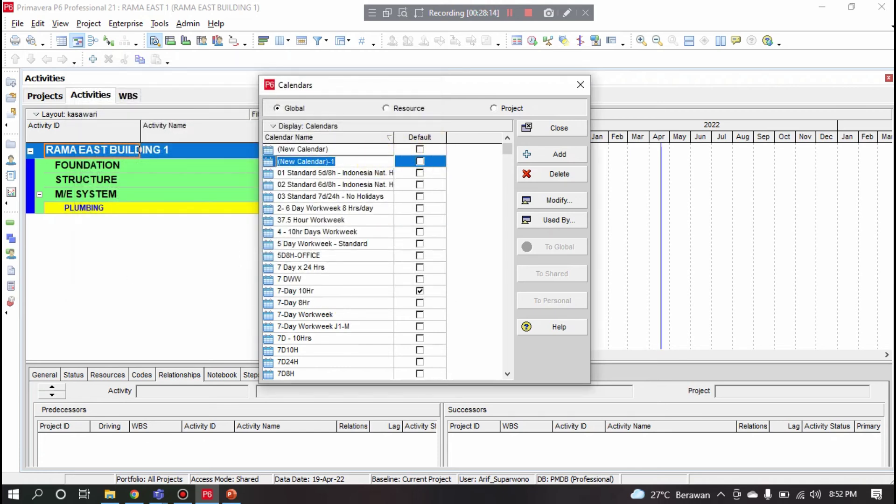
{"action": "type", "text": "ENGINEERING"}
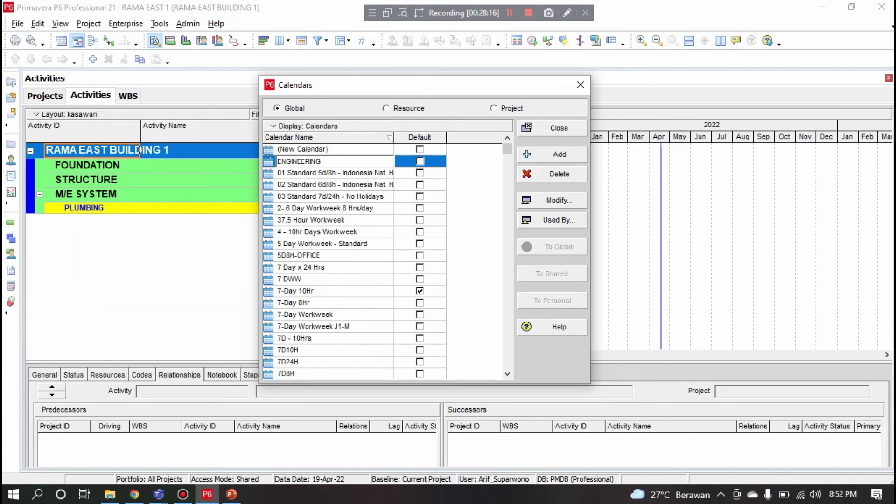
{"action": "key", "text": "Return"}
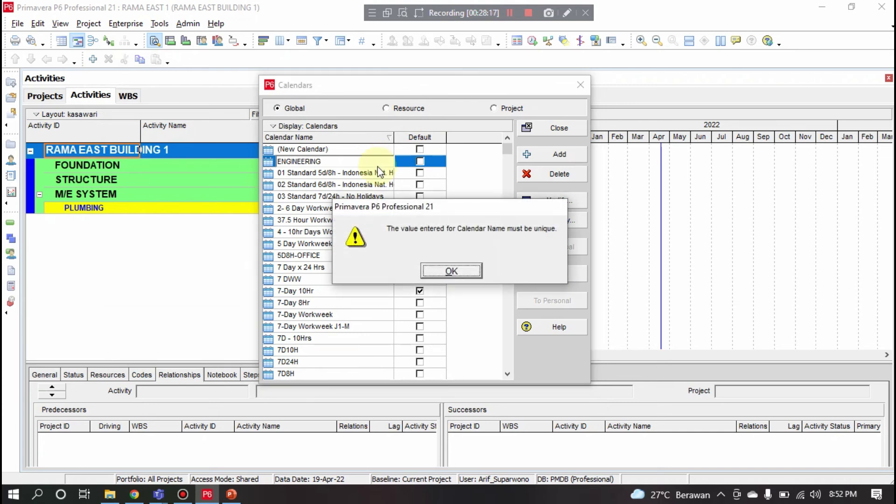
{"action": "left_click", "coordinate": [441, 270]}
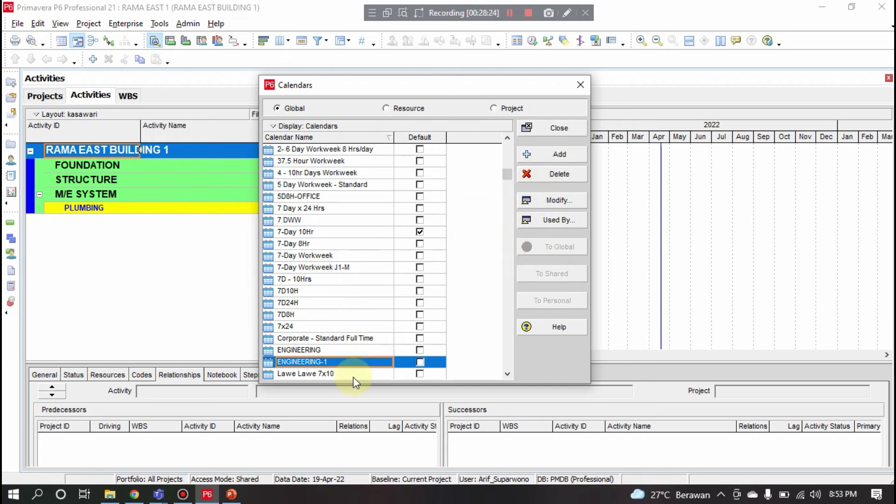
Step: Rename the new global calendar as ENGINEERING-TEST
{"action": "left_click", "coordinate": [341, 362]}
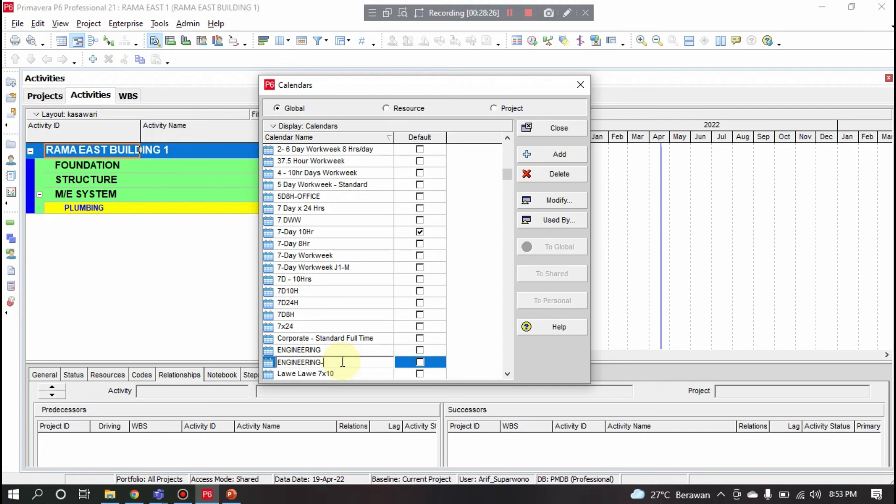
{"action": "key", "text": "BackSpace"}
{"action": "type", "text": "TEST"}
{"action": "left_click", "coordinate": [344, 366]}
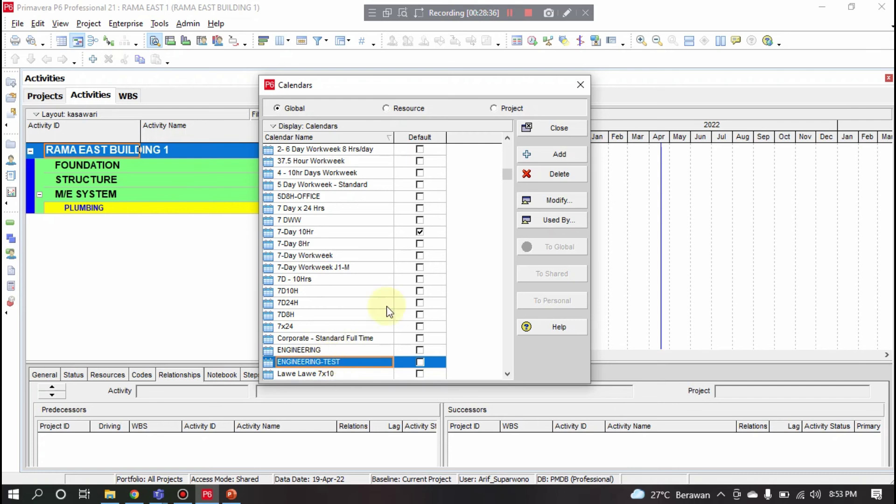
Step: Open the ENGINEERING-TEST calendar for modification, switch to detailed work hours per day, and examine the hourly slots
{"action": "left_click", "coordinate": [547, 203]}
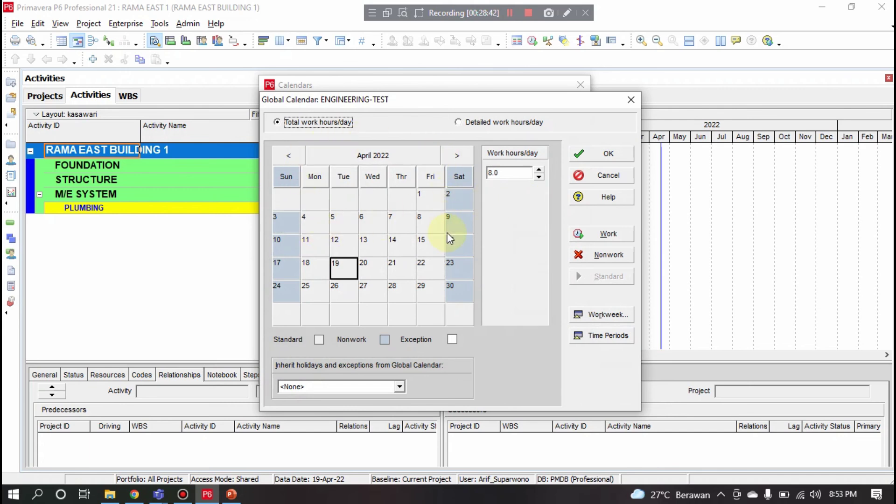
{"action": "left_click", "coordinate": [491, 124]}
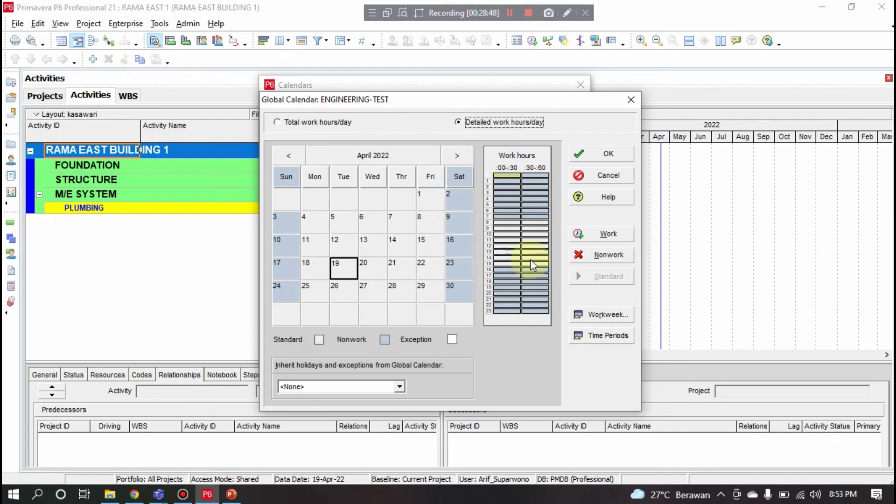
{"action": "left_click_drag", "start_coordinate": [509, 223], "coordinate": [537, 217]}
{"action": "left_click", "coordinate": [537, 217]}
{"action": "left_click", "coordinate": [508, 234]}
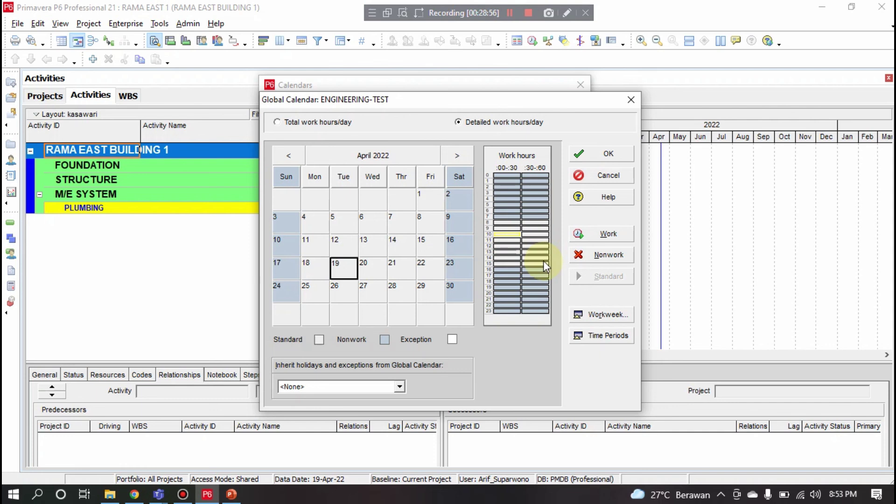
Step: Mark 2 and 3 May 2022 as nonwork days in the ENGINEERING-TEST calendar
{"action": "left_click", "coordinate": [455, 156]}
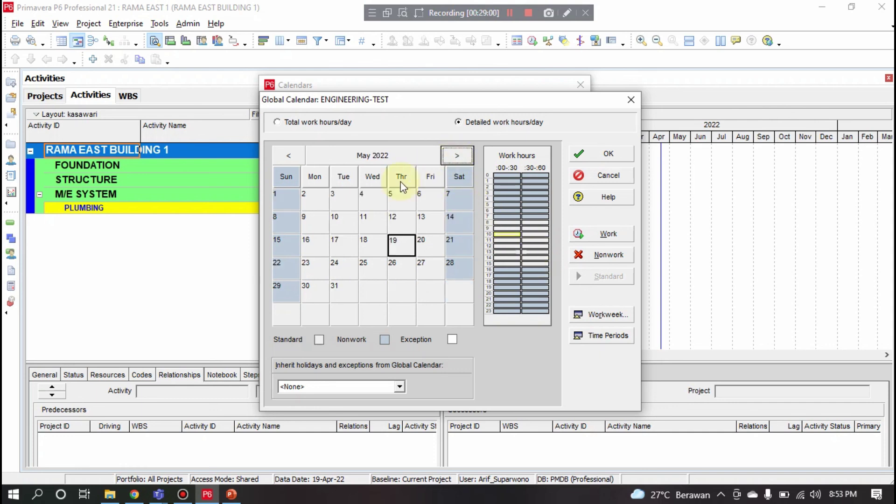
{"action": "left_click", "coordinate": [311, 202]}
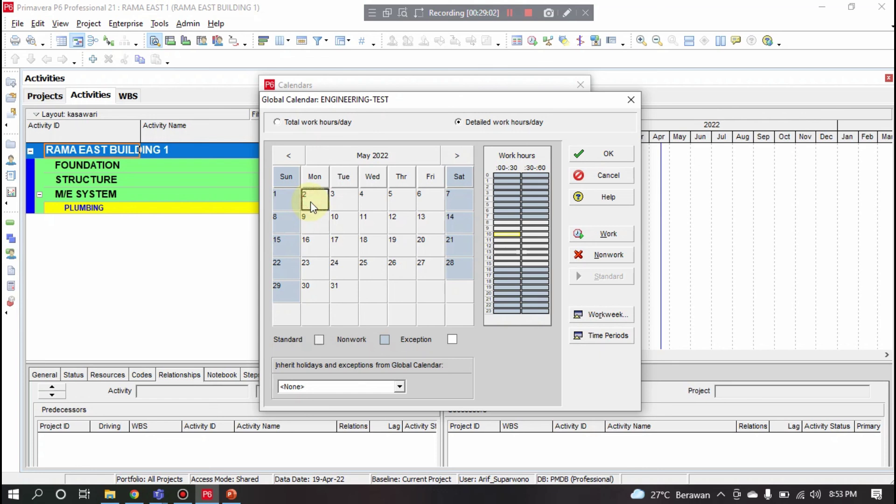
{"action": "left_click", "coordinate": [599, 255]}
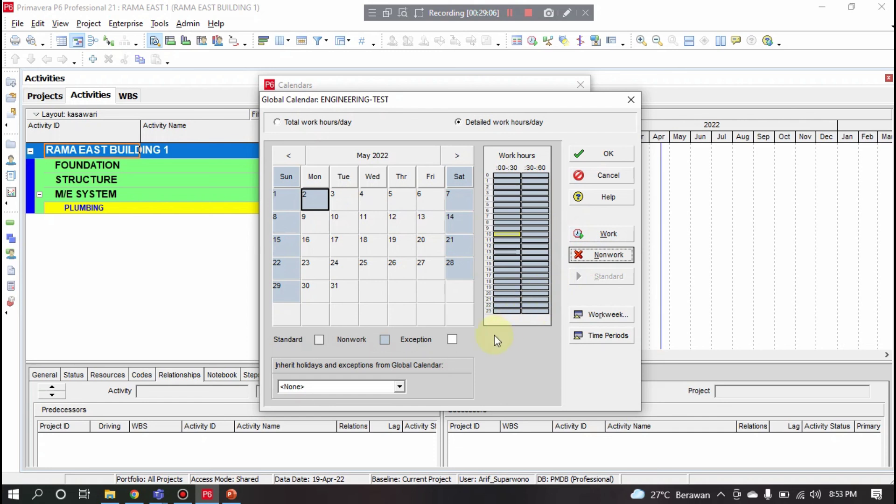
{"action": "left_click", "coordinate": [344, 201]}
{"action": "left_click", "coordinate": [602, 254]}
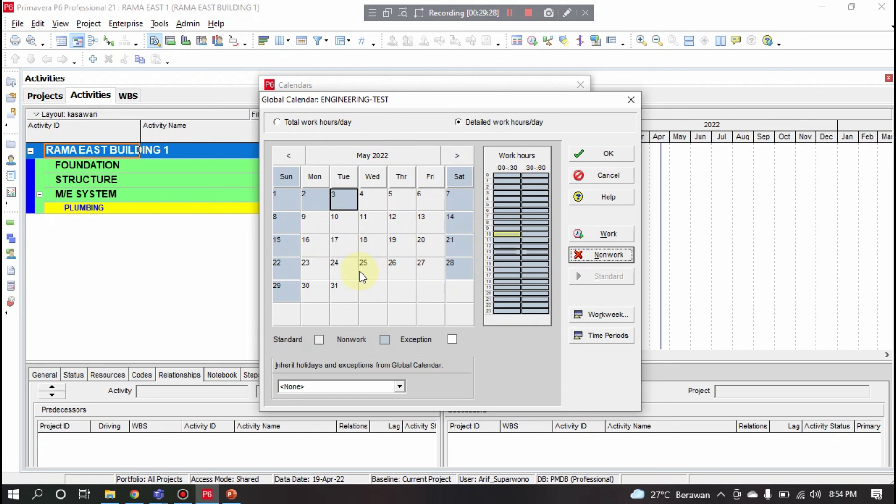
{"action": "left_click", "coordinate": [373, 204]}
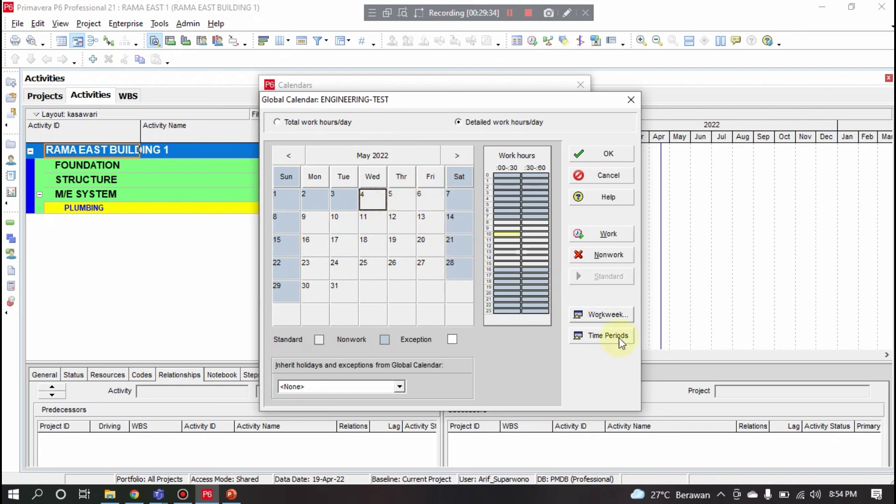
Step: In the calendar's standard workweek, set Friday's half-hour slots from 12:00 to 14:00 as nonwork
{"action": "left_click", "coordinate": [614, 318]}
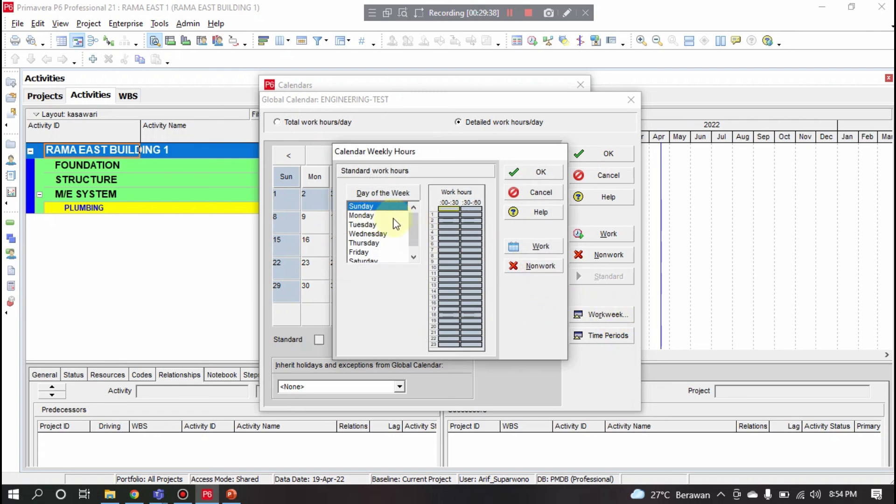
{"action": "left_click_drag", "start_coordinate": [414, 226], "coordinate": [413, 245]}
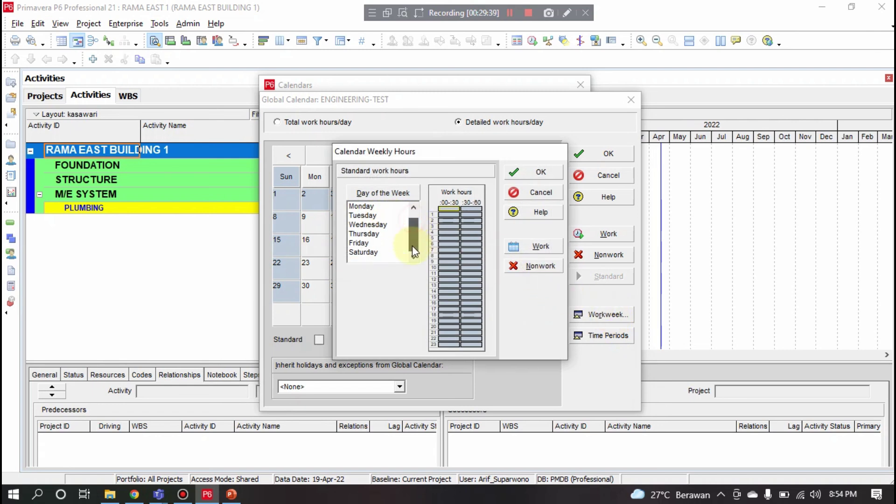
{"action": "left_click", "coordinate": [375, 243]}
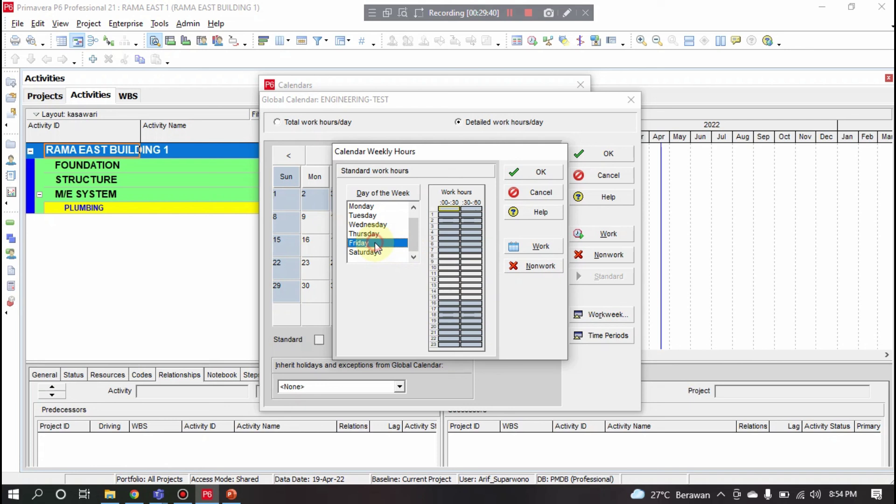
{"action": "left_click", "coordinate": [449, 280]}
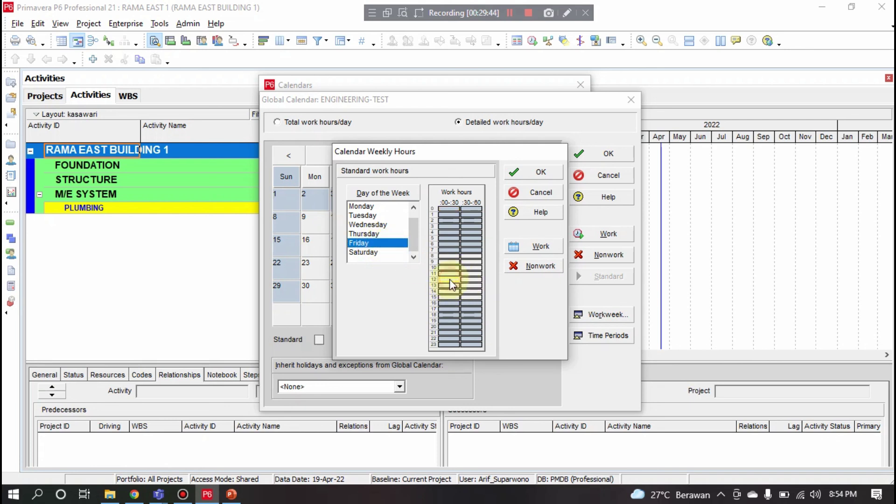
{"action": "left_click", "coordinate": [511, 266]}
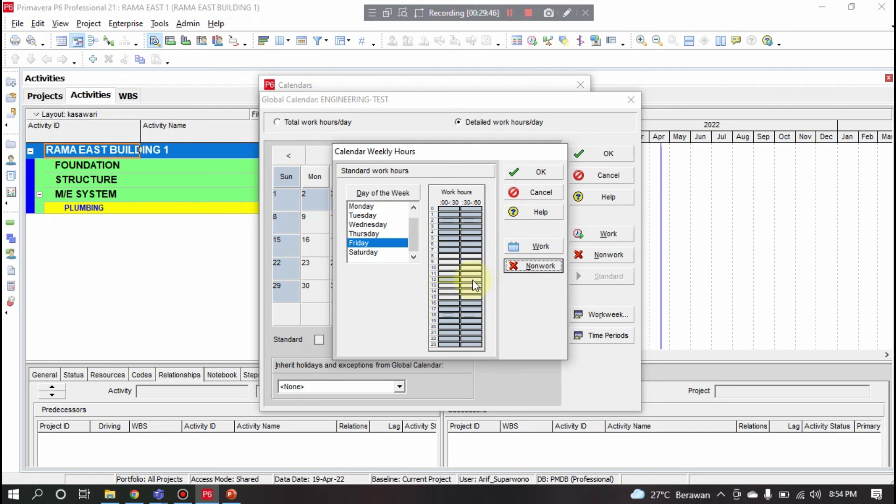
{"action": "left_click", "coordinate": [473, 280]}
{"action": "left_click", "coordinate": [520, 268]}
{"action": "left_click", "coordinate": [447, 287]}
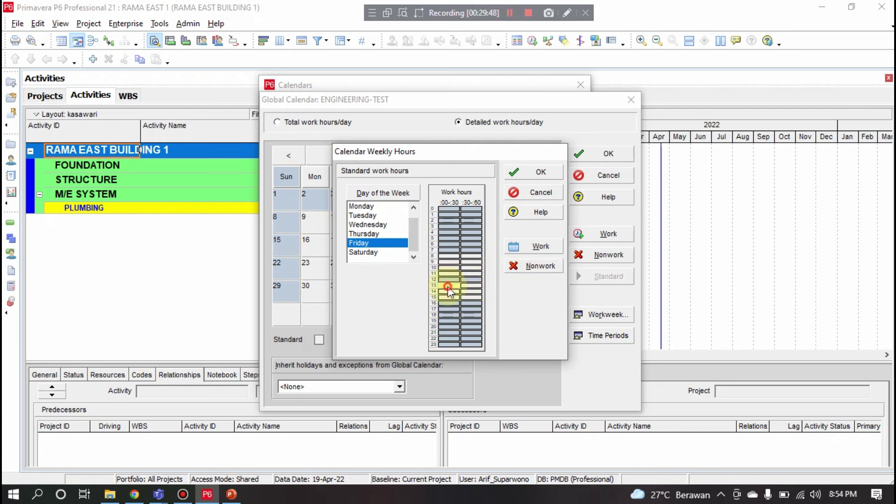
{"action": "left_click", "coordinate": [520, 266]}
{"action": "left_click", "coordinate": [470, 286]}
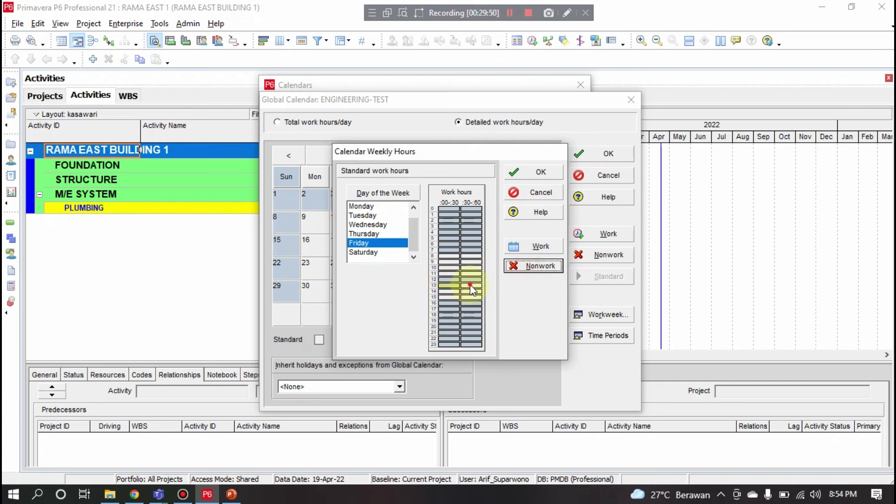
{"action": "left_click", "coordinate": [518, 268]}
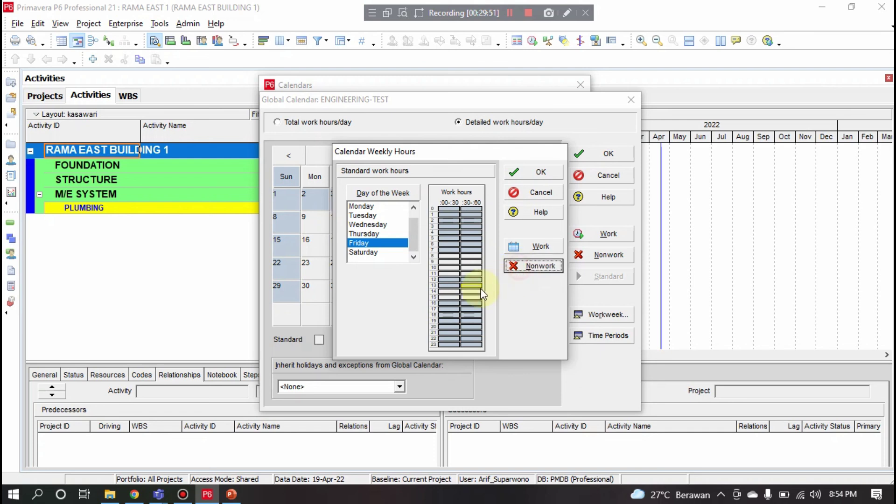
Step: Set Friday 16:00 to 17:00 as work time, check Saturday's hours, and accept the workweek
{"action": "left_click", "coordinate": [450, 303]}
{"action": "left_click", "coordinate": [528, 249]}
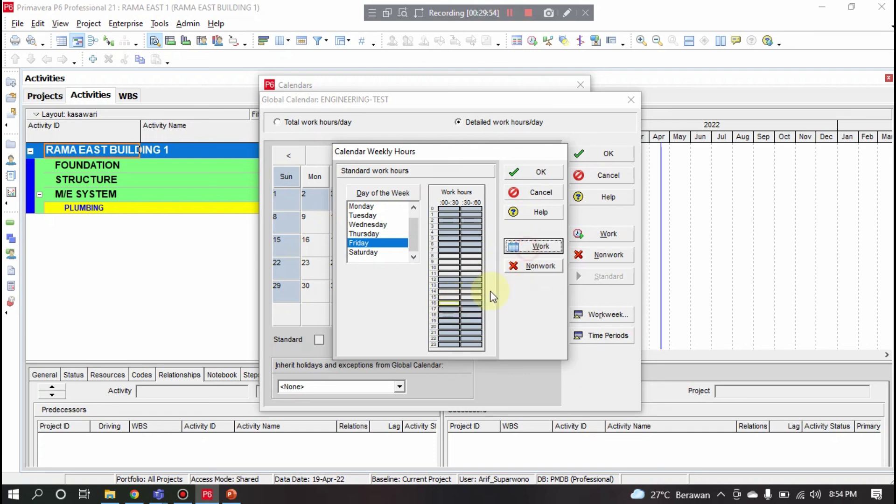
{"action": "left_click", "coordinate": [472, 303]}
{"action": "left_click", "coordinate": [528, 247]}
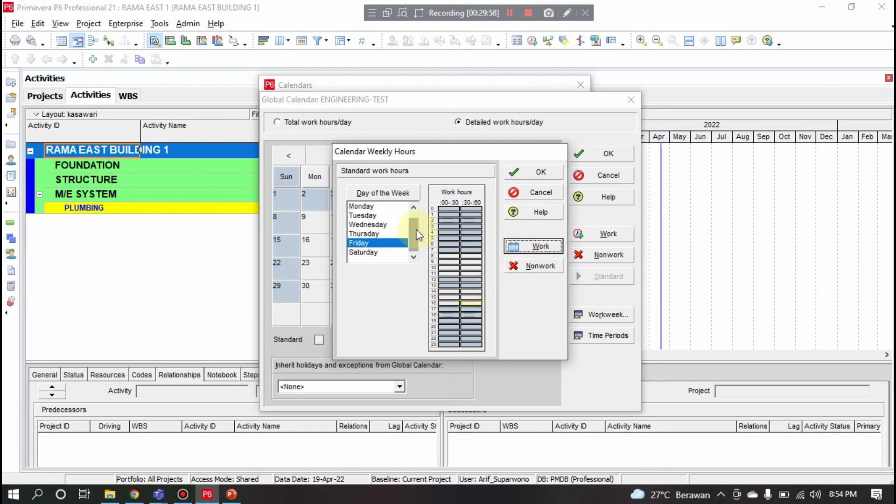
{"action": "left_click", "coordinate": [402, 252]}
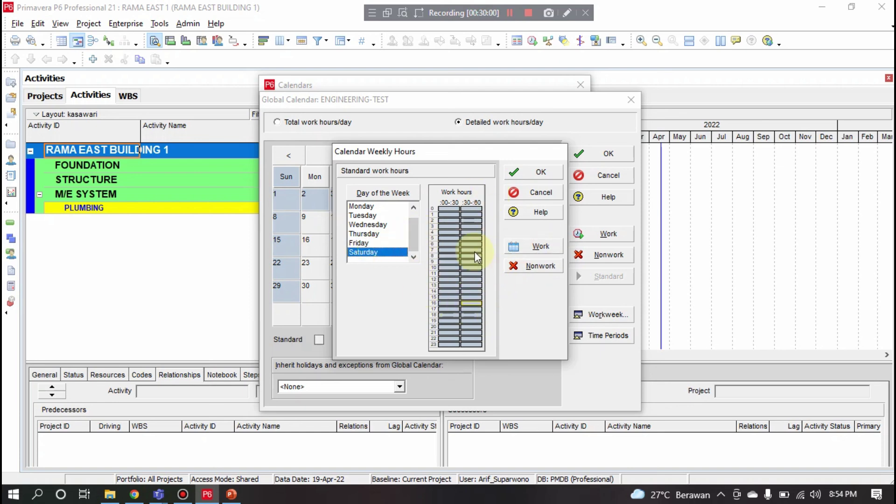
{"action": "left_click", "coordinate": [530, 171]}
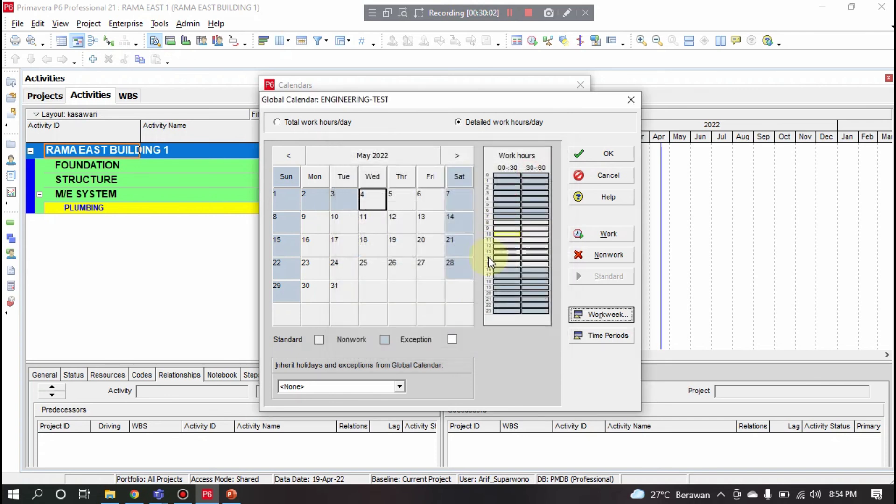
Step: Review the calendar's hours per time period and accept them without changes
{"action": "left_click", "coordinate": [599, 336]}
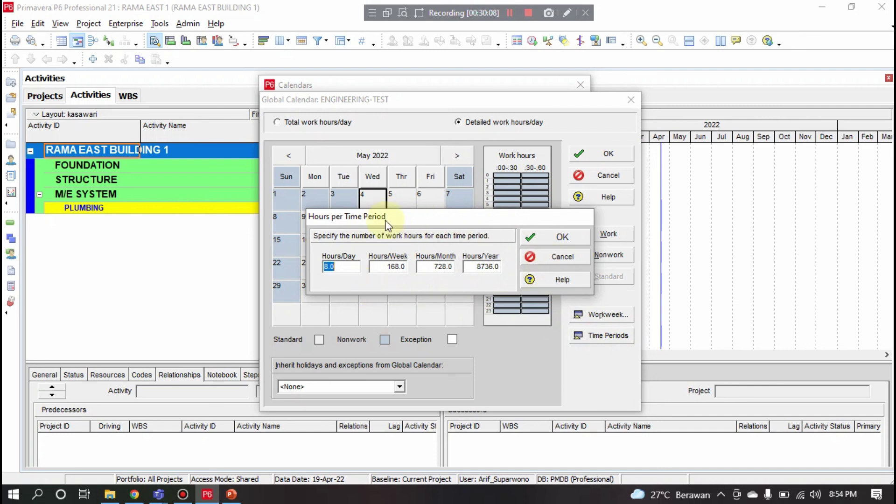
{"action": "left_click", "coordinate": [346, 267]}
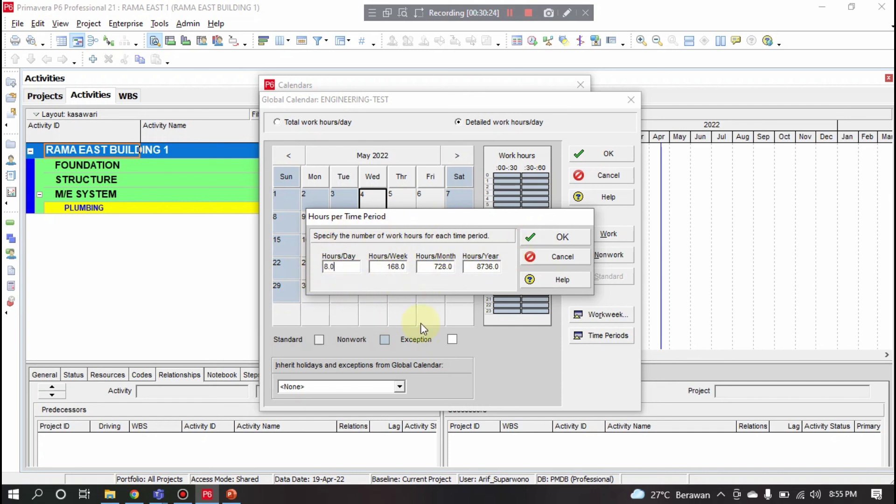
{"action": "left_click", "coordinate": [552, 238]}
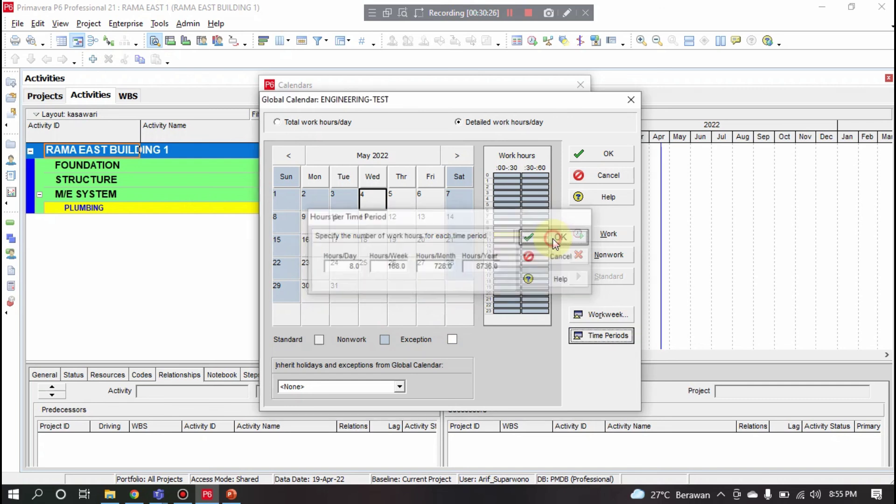
Step: Reopen the calendar's time periods and try re-entering the hours per day as 8
{"action": "left_click", "coordinate": [603, 336]}
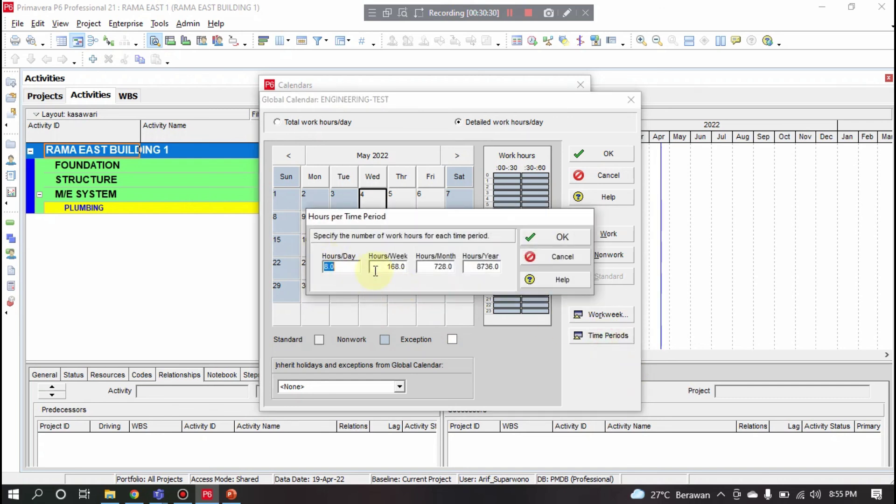
{"action": "left_click", "coordinate": [359, 269]}
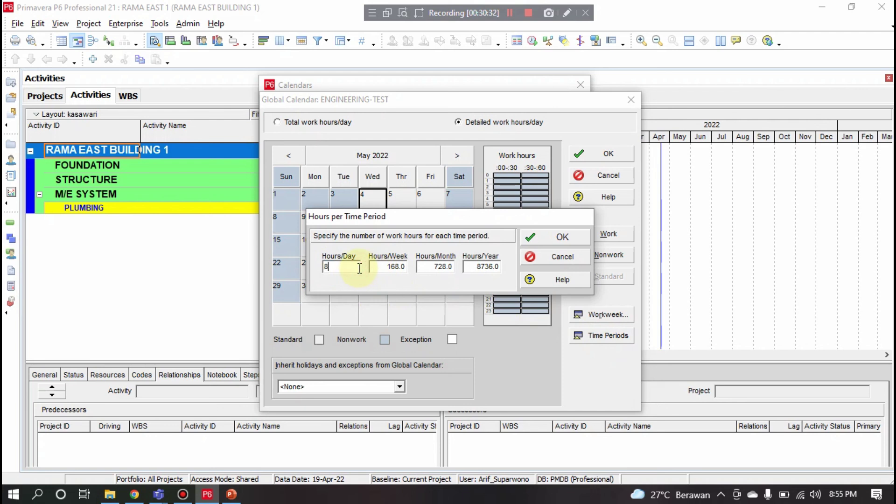
{"action": "key", "text": "BackSpace"}
{"action": "key", "text": "BackSpace"}
{"action": "key", "text": "BackSpace"}
{"action": "type", "text": "9"}
{"action": "key", "text": "BackSpace"}
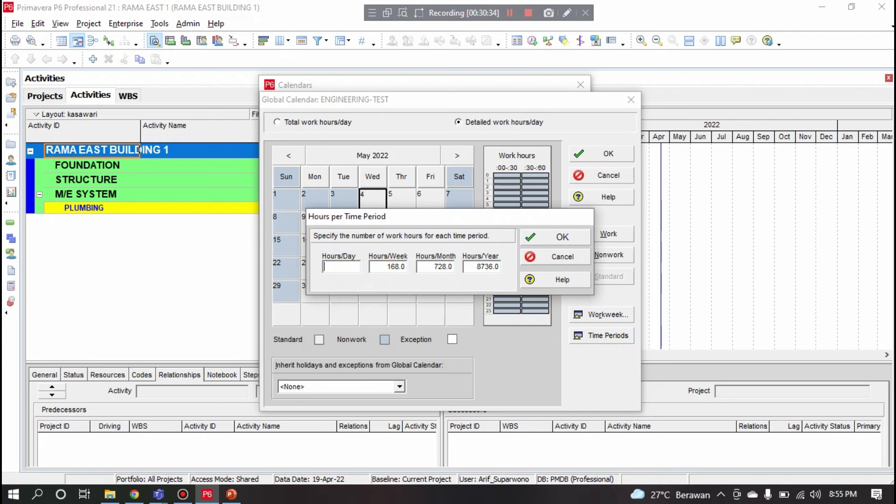
{"action": "type", "text": "8"}
Step: Go through the hours per day, week, month and year fields, and cancel the time-period settings
{"action": "left_click", "coordinate": [392, 269]}
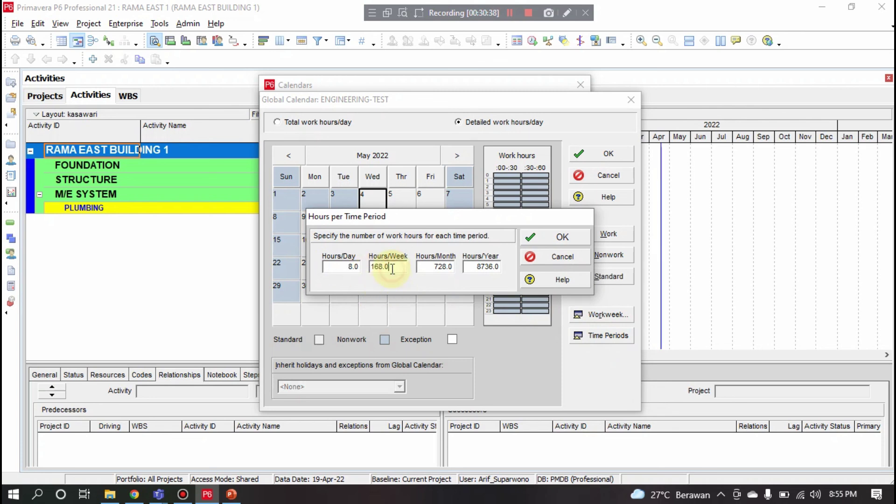
{"action": "left_click", "coordinate": [346, 268]}
{"action": "left_click", "coordinate": [397, 266]}
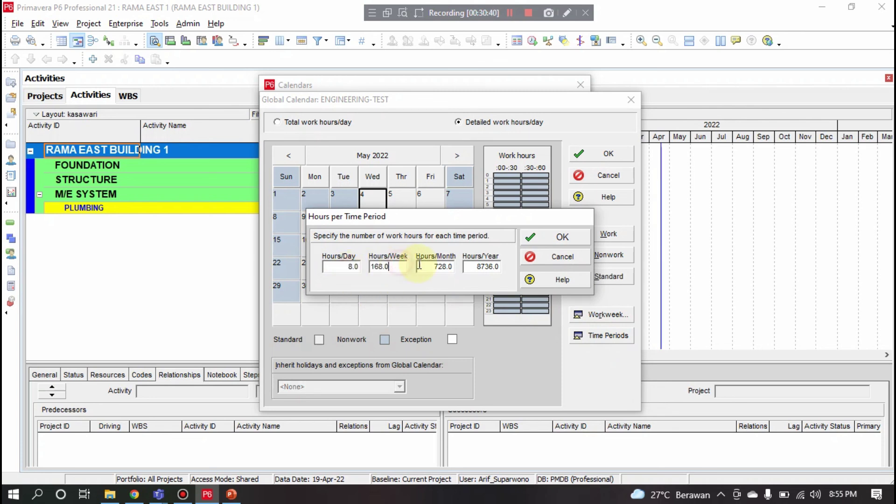
{"action": "left_click", "coordinate": [431, 266]}
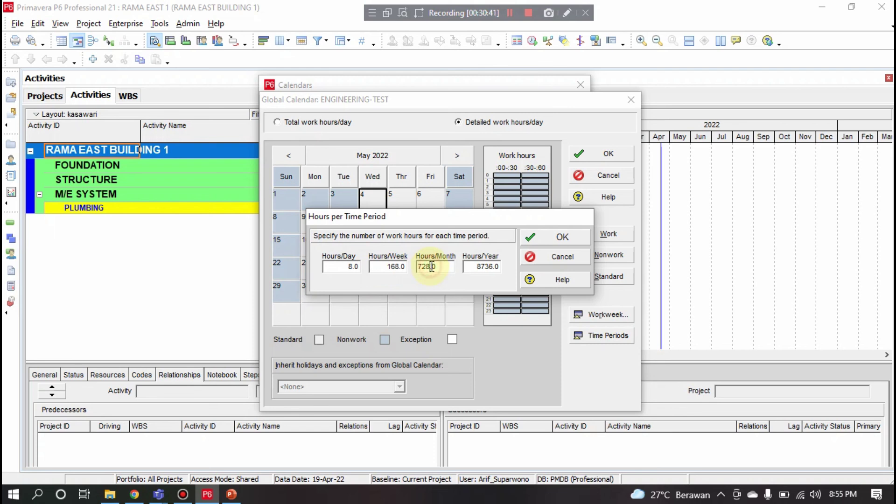
{"action": "left_click", "coordinate": [477, 267]}
{"action": "left_click", "coordinate": [438, 271]}
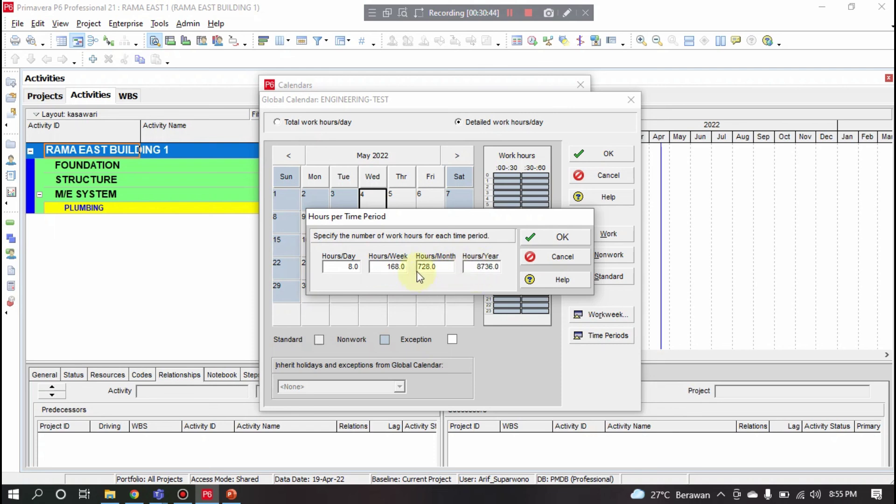
{"action": "left_click", "coordinate": [390, 267]}
{"action": "left_click", "coordinate": [333, 267]}
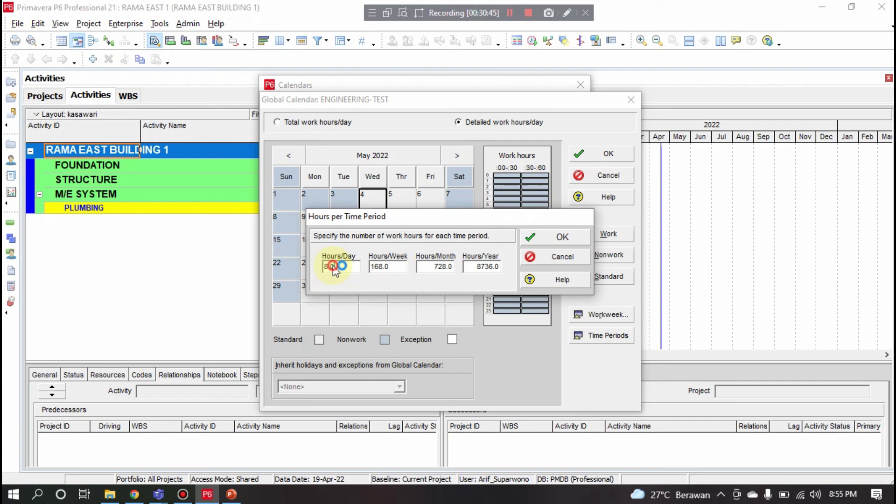
{"action": "left_click", "coordinate": [386, 267]}
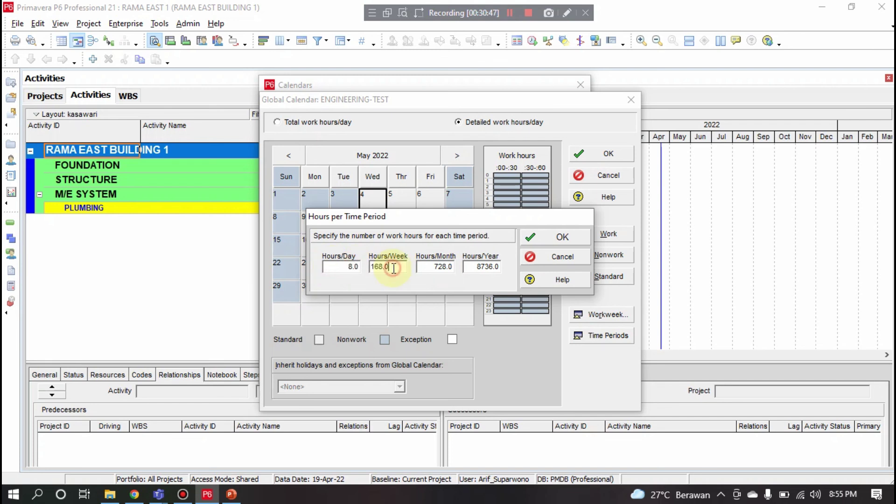
{"action": "left_click", "coordinate": [537, 260]}
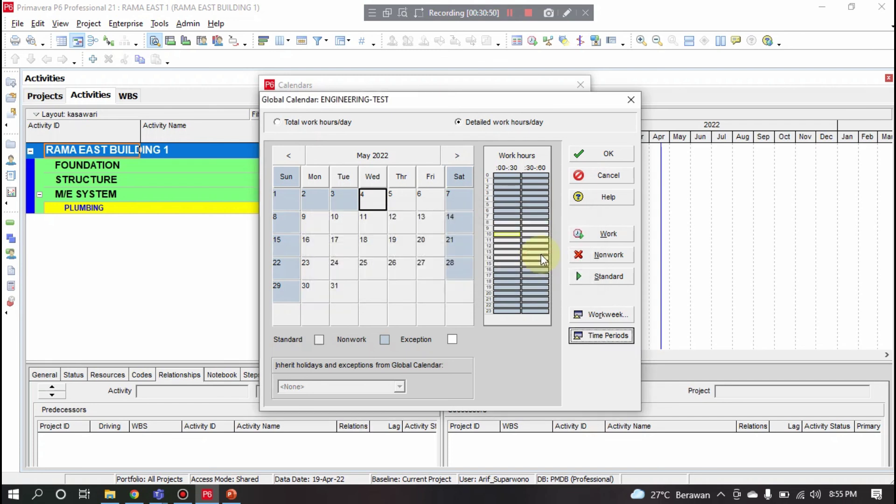
Step: Save the ENGINEERING-TEST calendar, reopen it for a check, and cancel out of it
{"action": "left_click", "coordinate": [608, 154]}
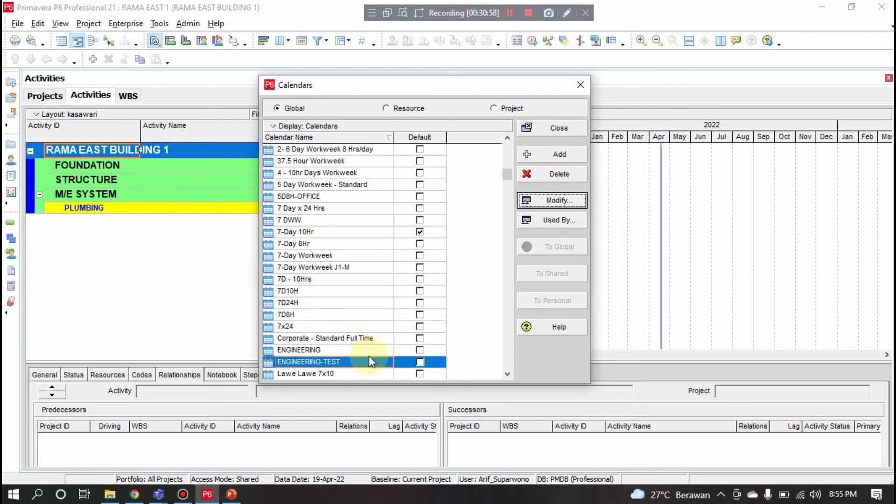
{"action": "left_click", "coordinate": [560, 201]}
{"action": "left_click", "coordinate": [592, 178]}
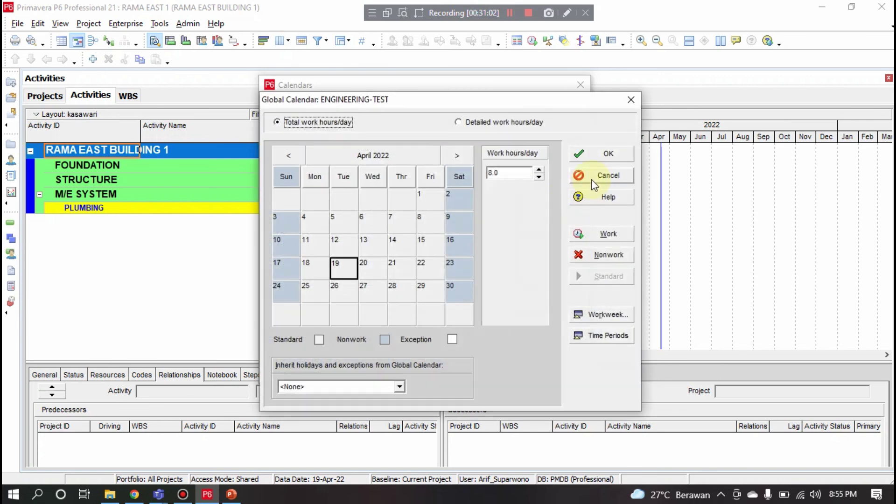